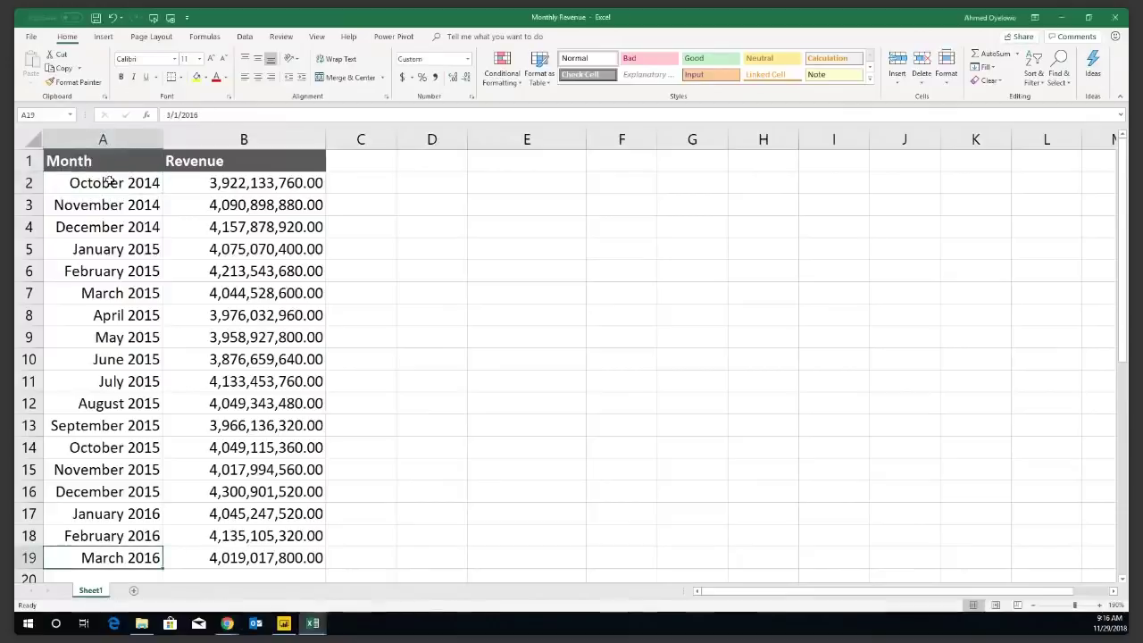
# Look over the Month column of the revenue data from its header to the last month
pyautogui.hotkey('ctrl', 'Up')
pyautogui.press('Down')
pyautogui.press('Down')
pyautogui.press('Up')
pyautogui.press('Up')
pyautogui.press('Down')
pyautogui.press('Up')
pyautogui.press('Down')
pyautogui.press('Up')
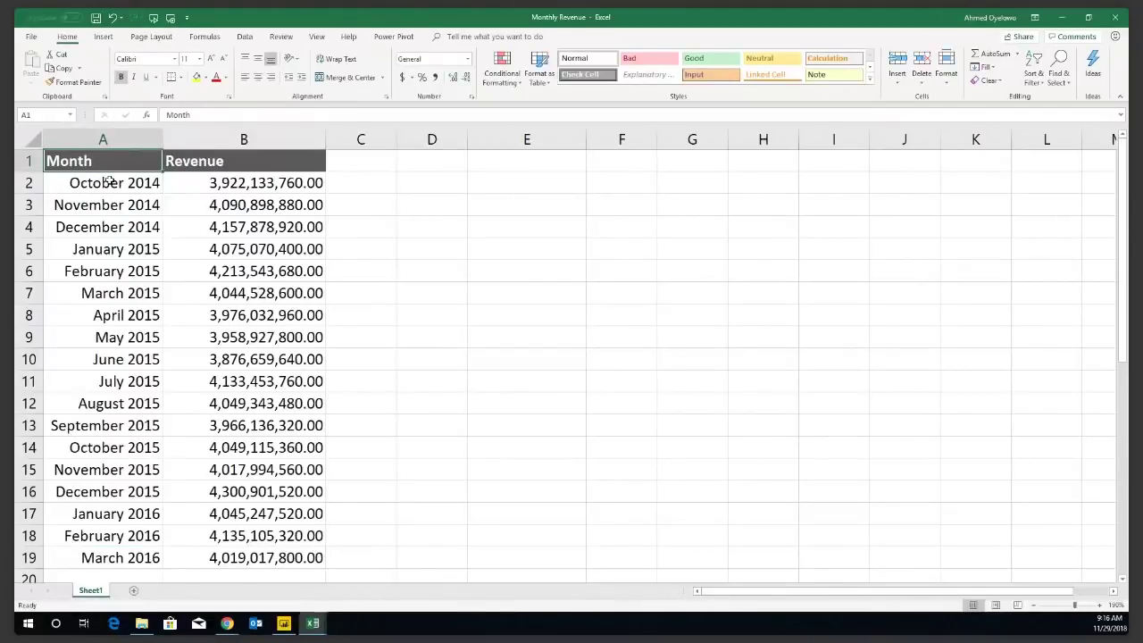
pyautogui.press('Down')
pyautogui.hotkey('ctrl', 'Down')
pyautogui.hotkey('ctrl', 'Up')
pyautogui.press('Down')
pyautogui.press('Up')
pyautogui.press('Down')
pyautogui.press('Up')
# Start a forecast sheet from the Month and Revenue data in A1:B19
pyautogui.hotkey('shift', 'Right')
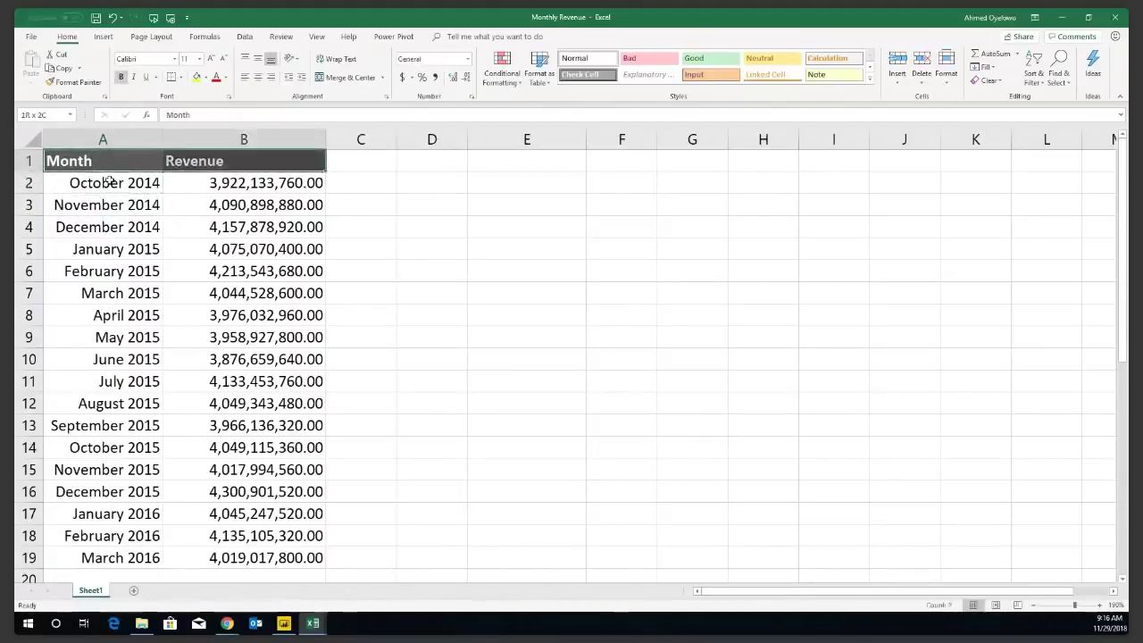
pyautogui.hotkey('ctrl', 'shift', 'Down')
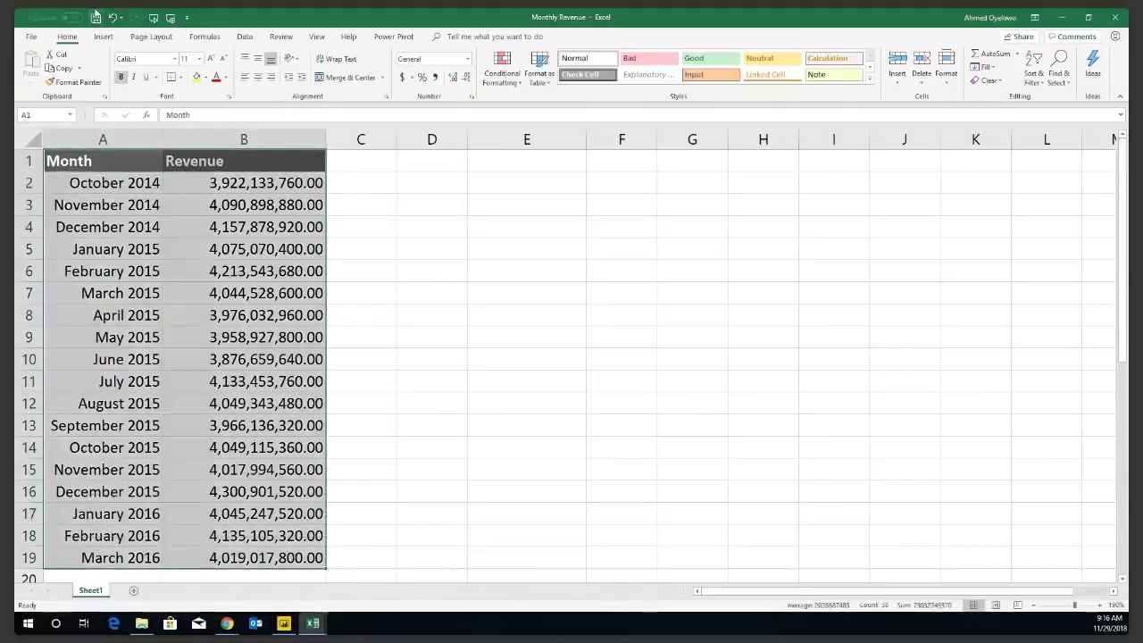
pyautogui.click(243, 37)
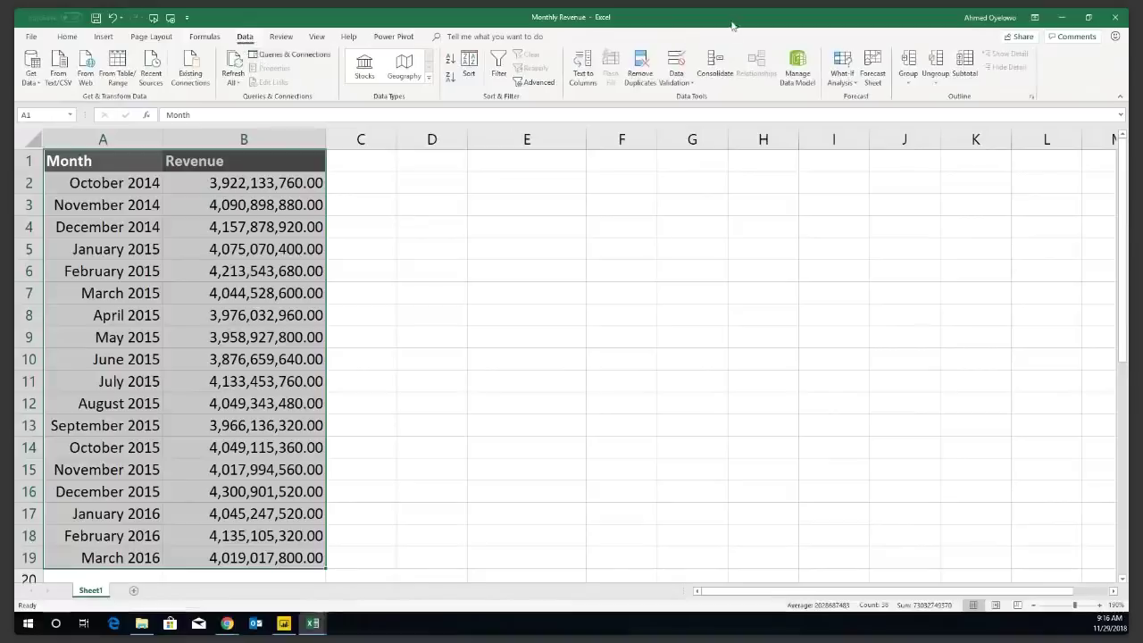
pyautogui.click(873, 59)
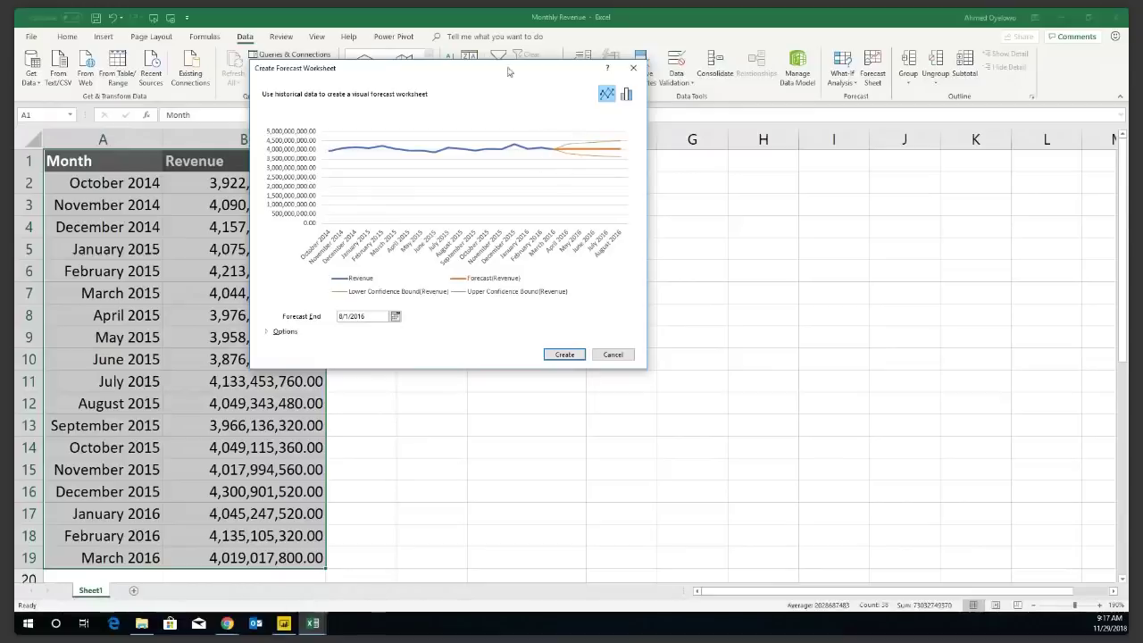
pyautogui.moveTo(485, 71)
pyautogui.mouseDown()
pyautogui.moveTo(504, 74)
pyautogui.moveTo(478, 75)
pyautogui.mouseUp()
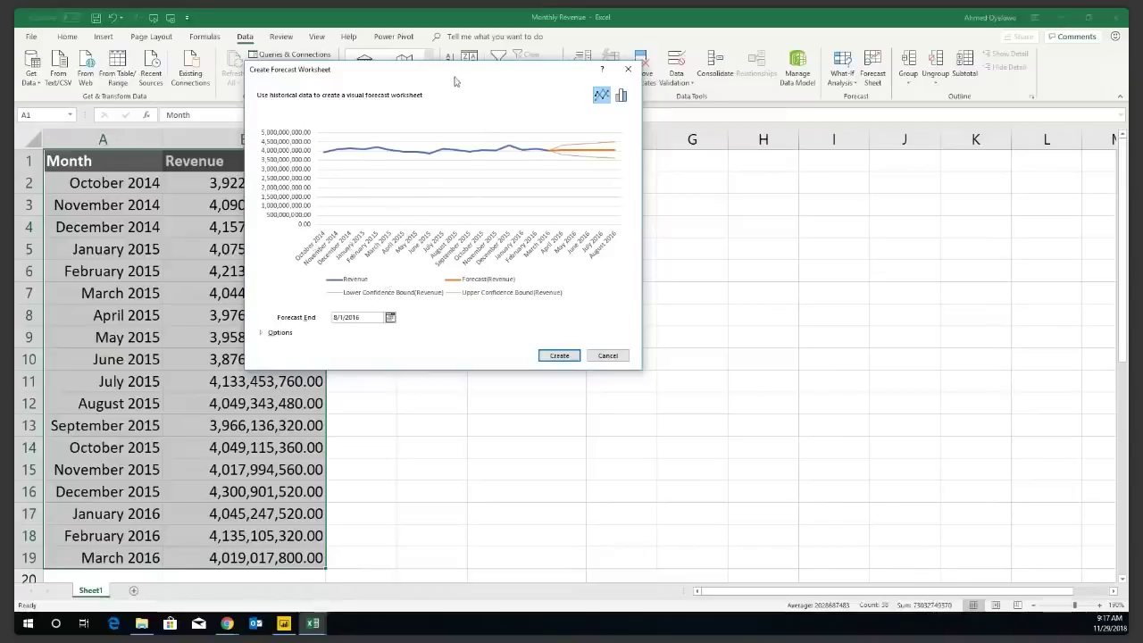
# Set the forecast end to 8/1/2017 and the forecast start to 3/1/2015
pyautogui.click(262, 333)
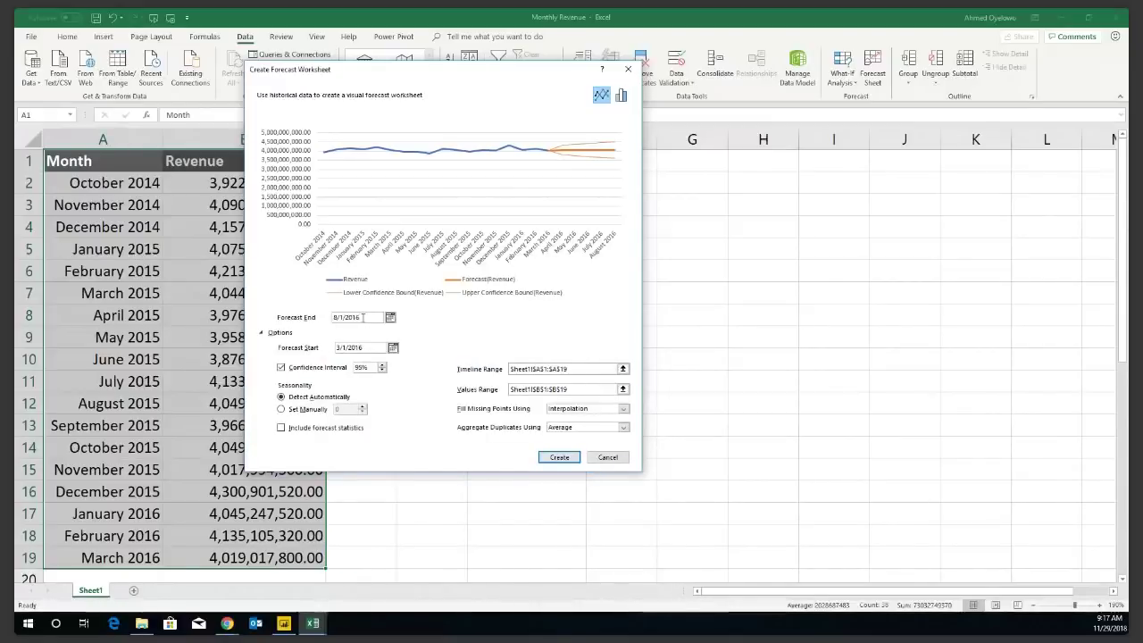
pyautogui.press('BackSpace')
pyautogui.write('7')
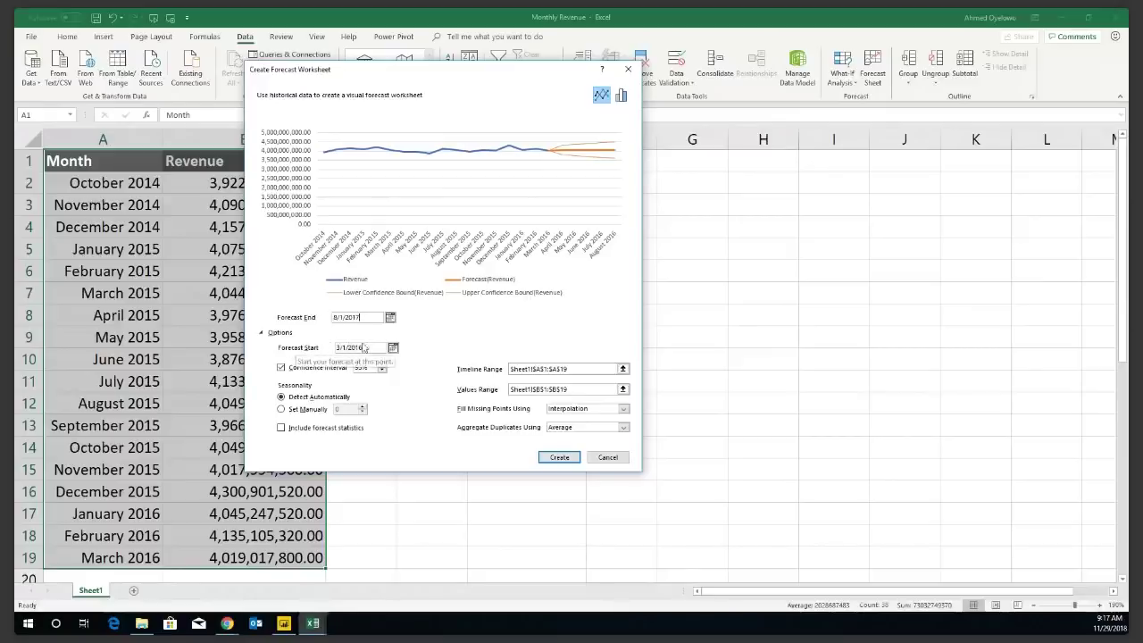
pyautogui.click(371, 348)
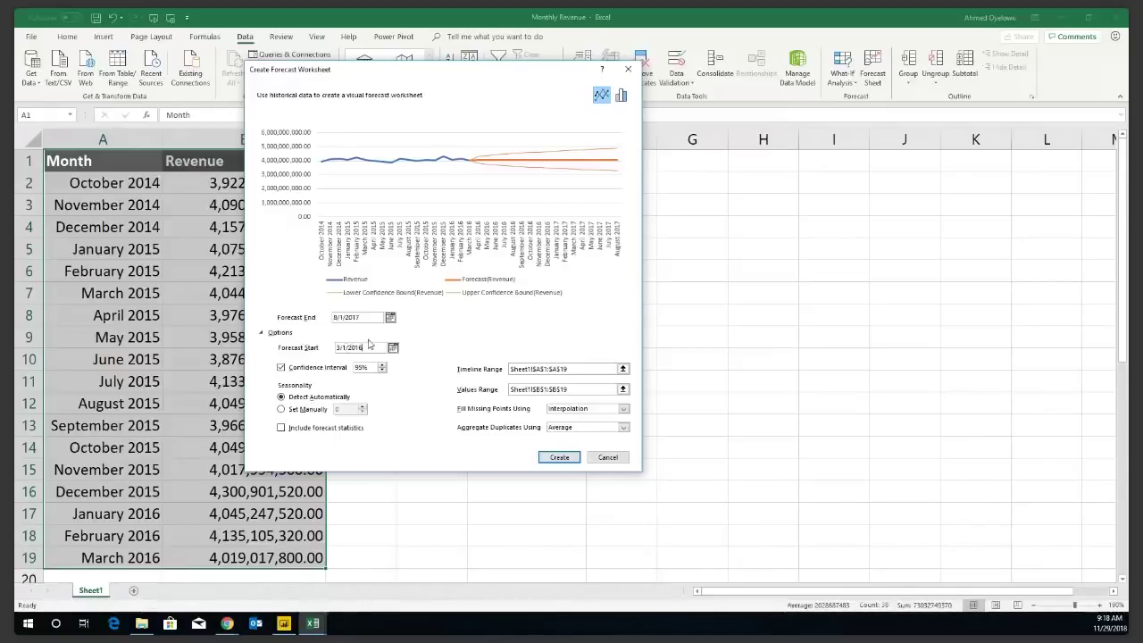
pyautogui.press('BackSpace')
pyautogui.write('5')
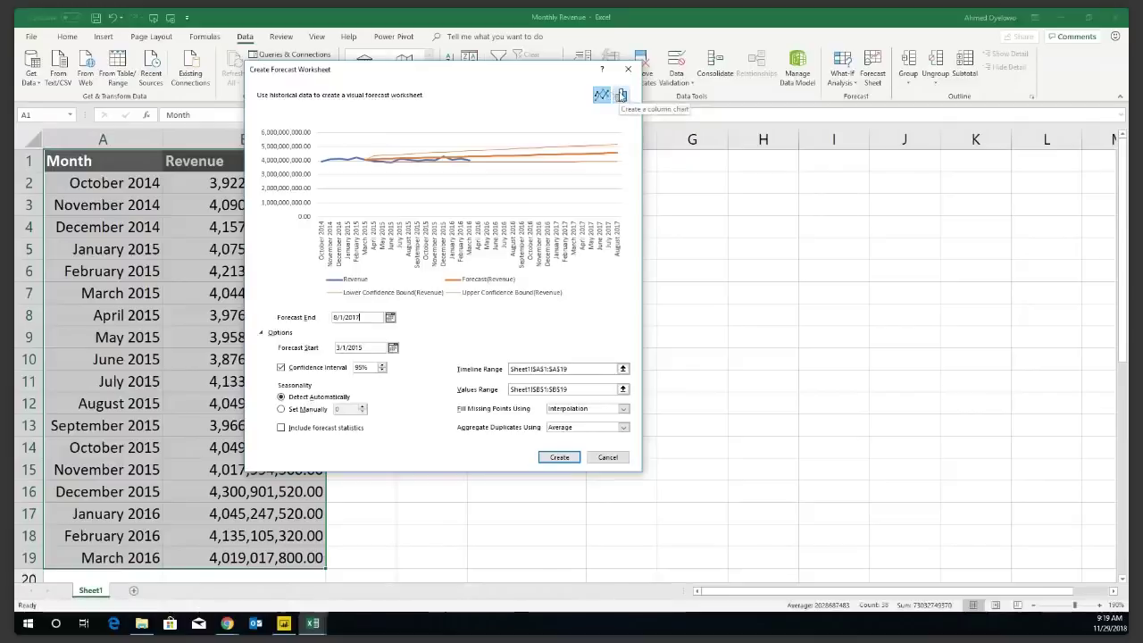
# Create the forecast worksheet with a line chart and move the chart beside the forecast table, clear of its columns
pyautogui.click(623, 96)
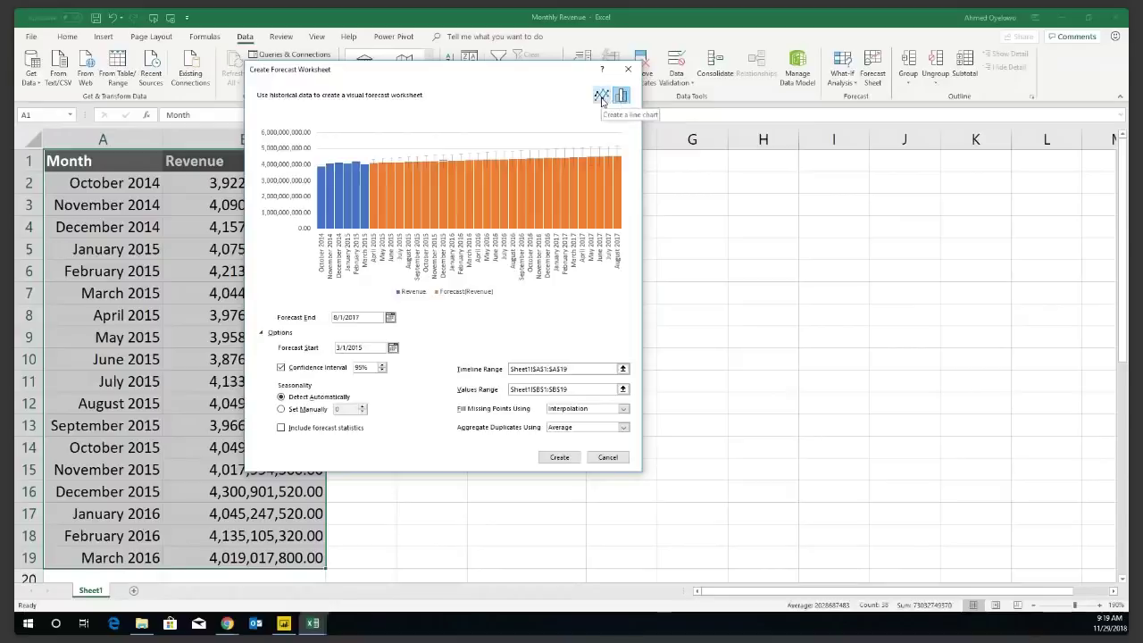
pyautogui.click(602, 96)
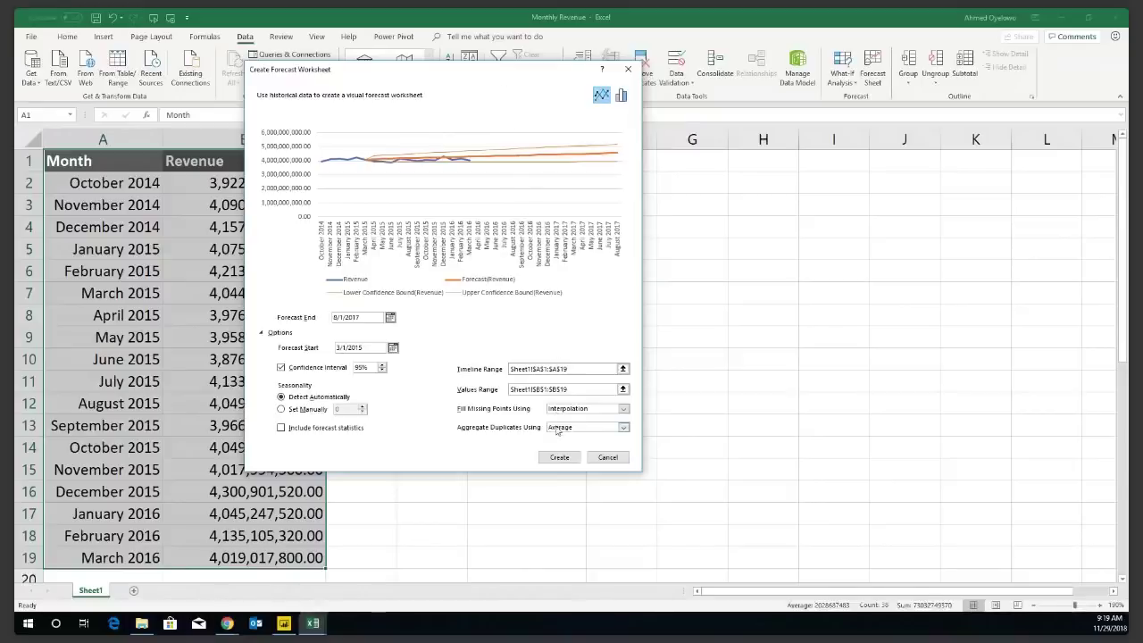
pyautogui.click(559, 458)
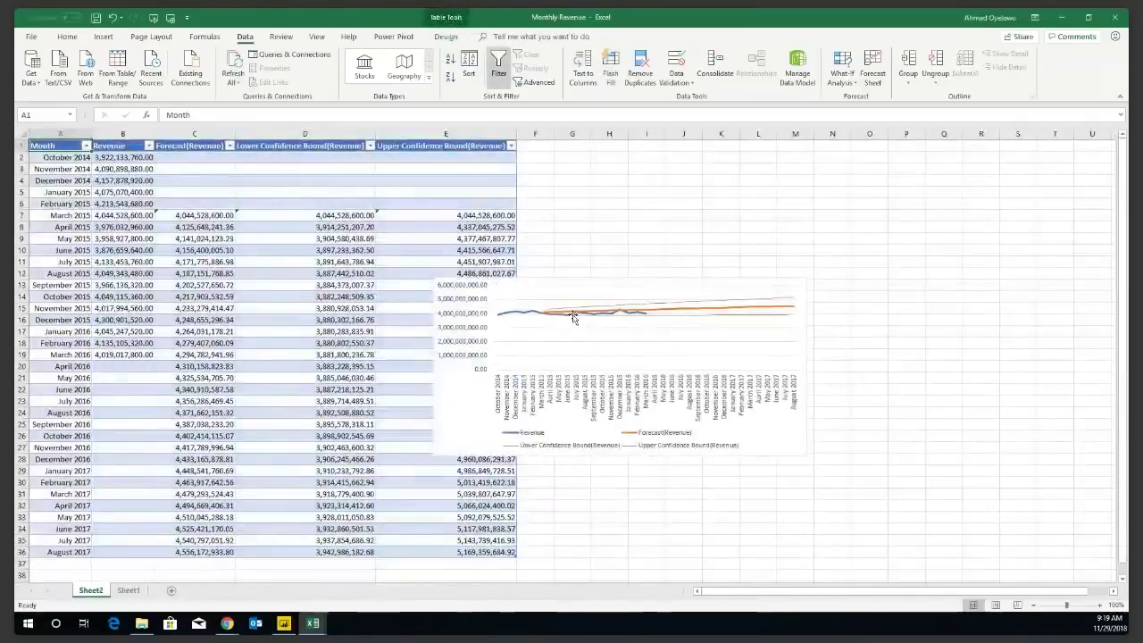
pyautogui.click(601, 279)
pyautogui.moveTo(601, 278); pyautogui.dragTo(684, 151)
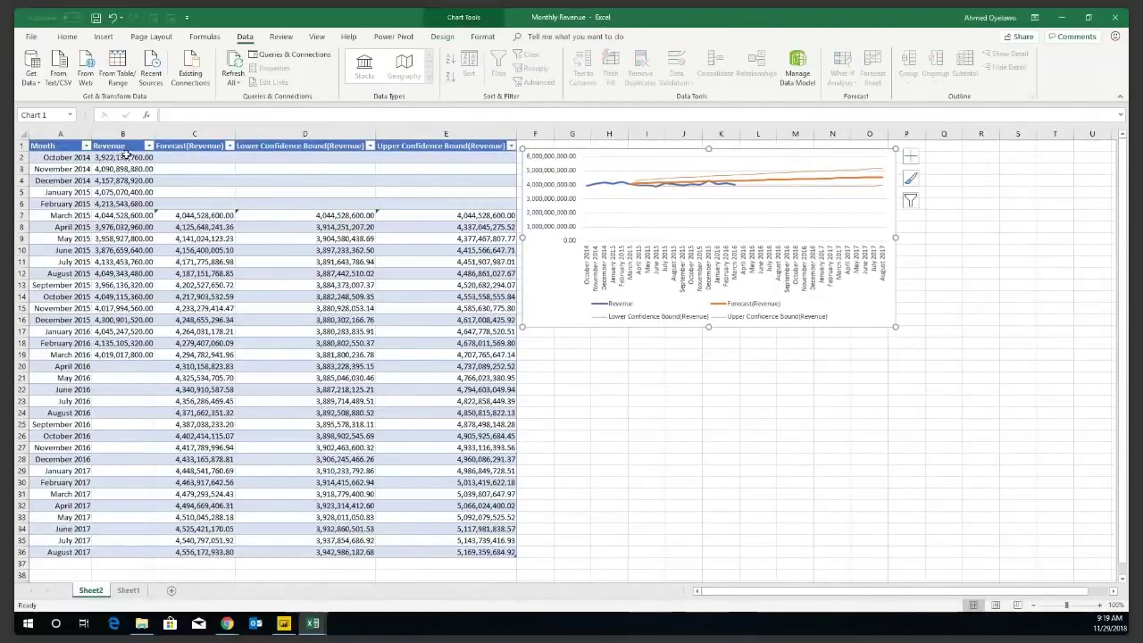
# Inspect the Month, Revenue and Forecast(Revenue) columns and the March 2015 revenue cell, and switch to Chrome
pyautogui.click(52, 145)
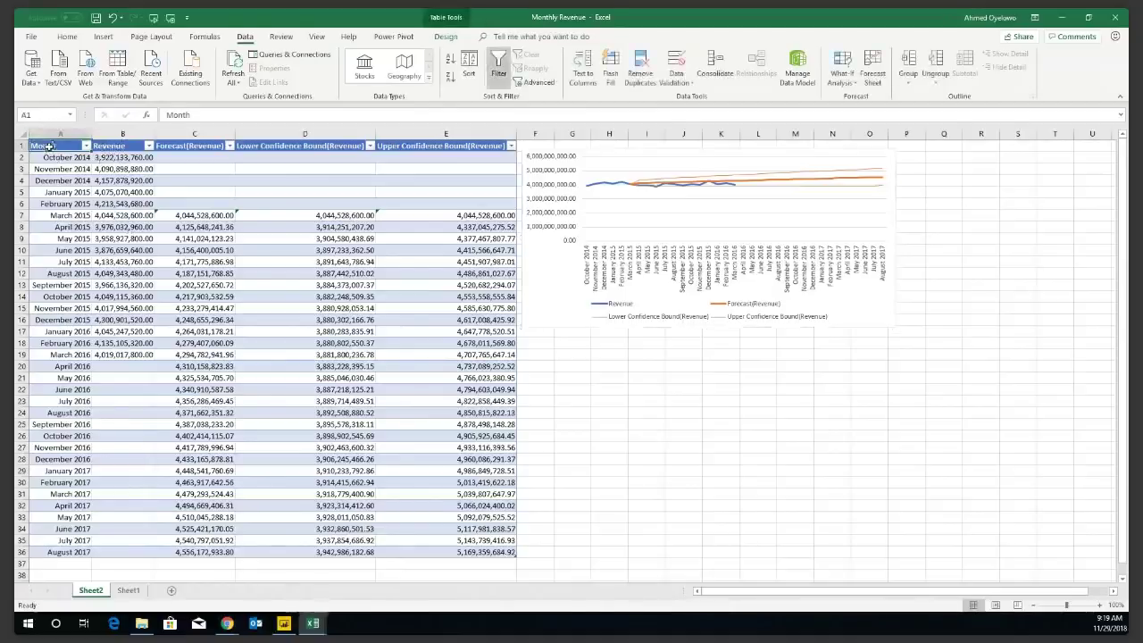
pyautogui.click(121, 145)
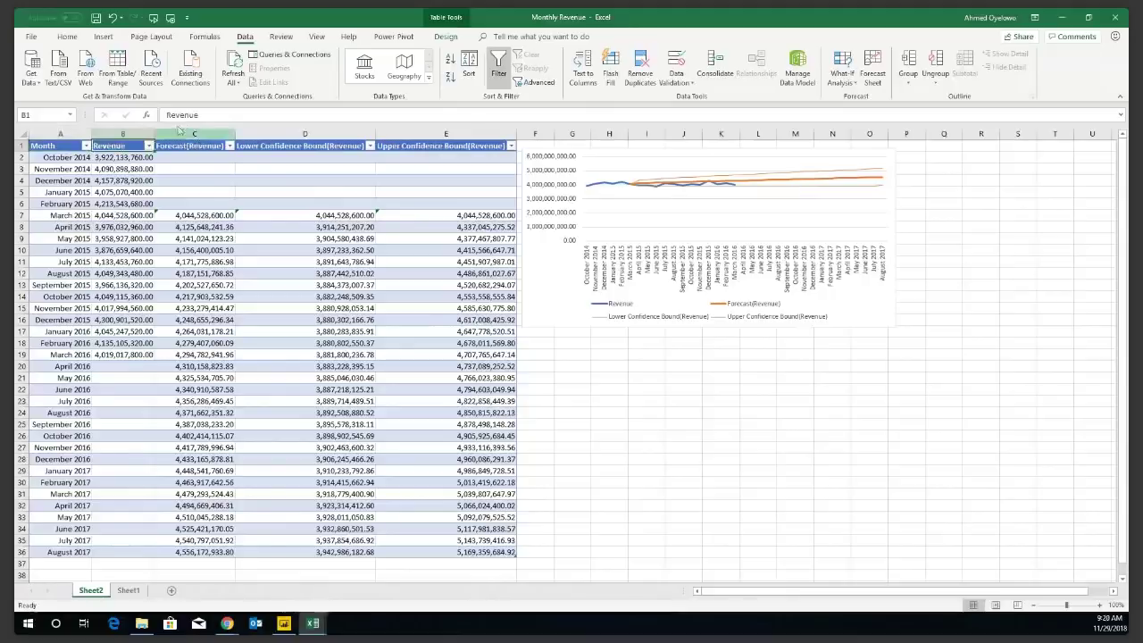
pyautogui.click(200, 146)
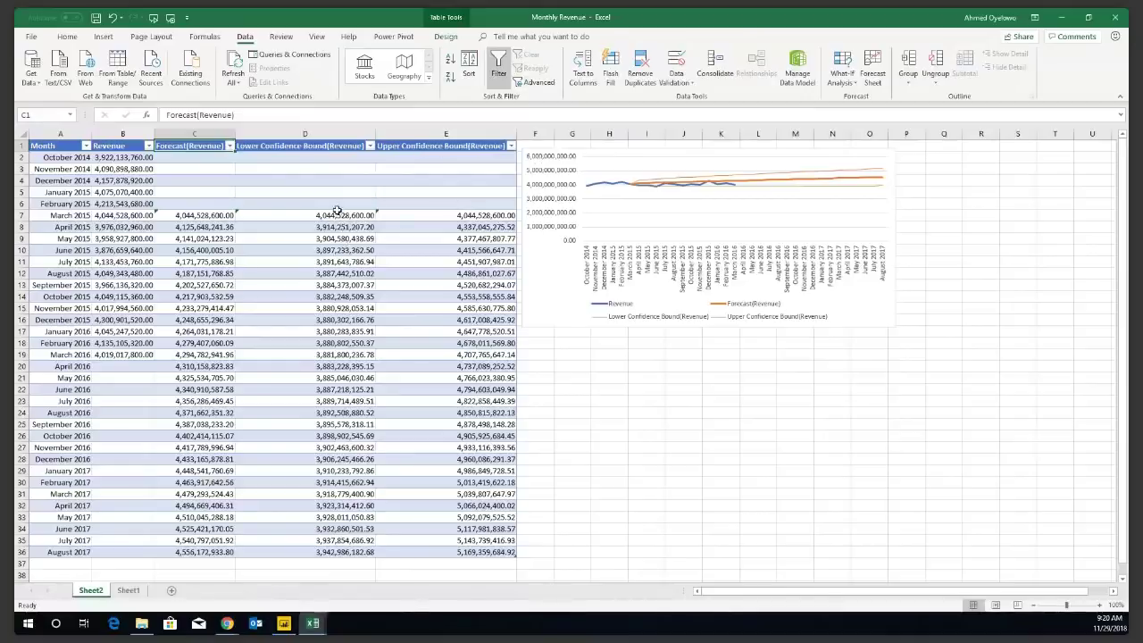
pyautogui.click(130, 217)
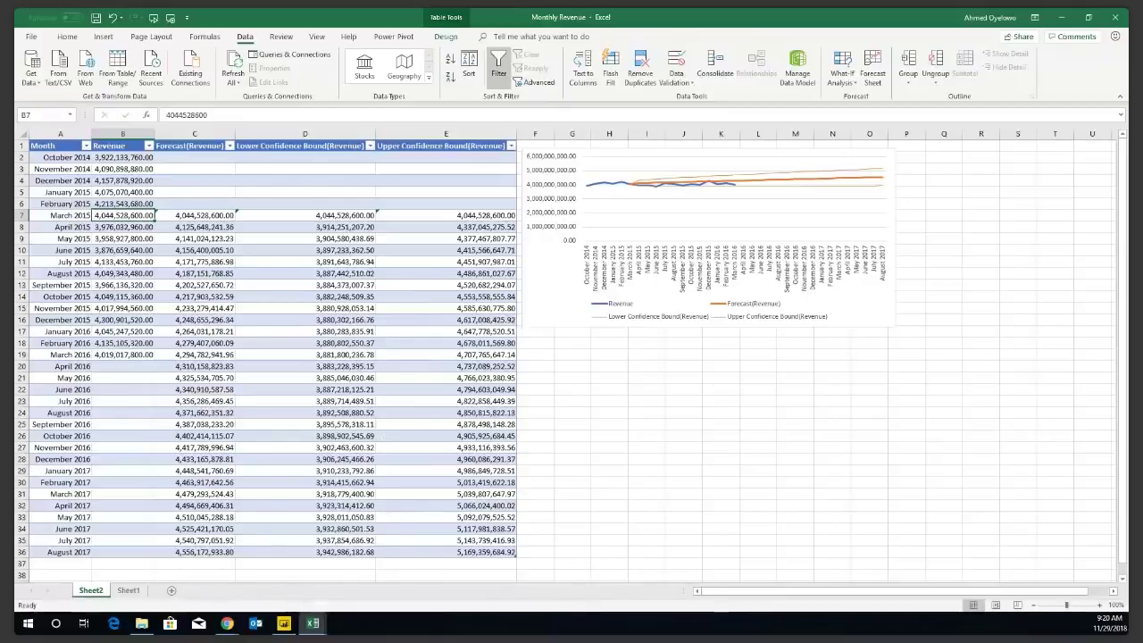
pyautogui.click(227, 622)
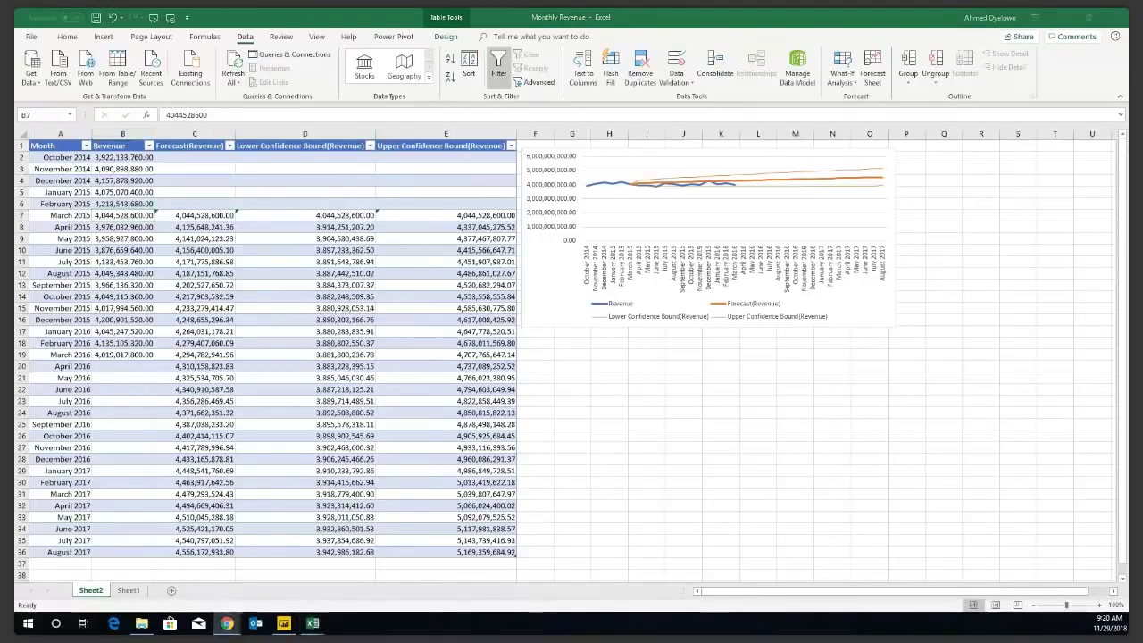
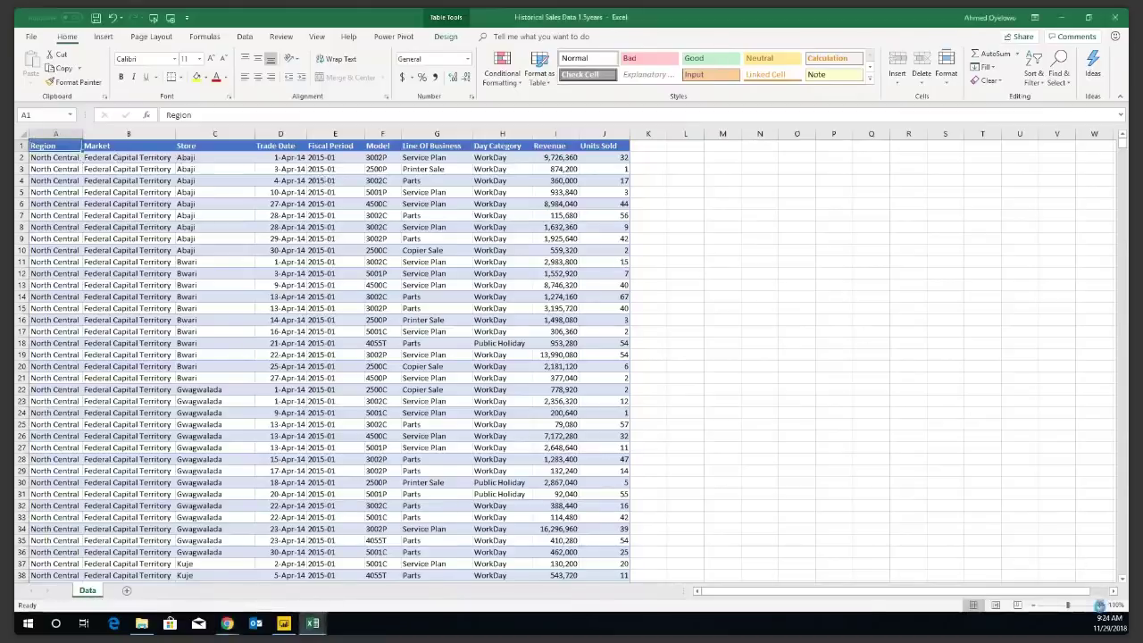
# Examine the column headers of the historical sales table from Region to Units Sold
pyautogui.click(1100, 605)
pyautogui.click(1101, 605)
pyautogui.click(1100, 605)
pyautogui.click(1101, 604)
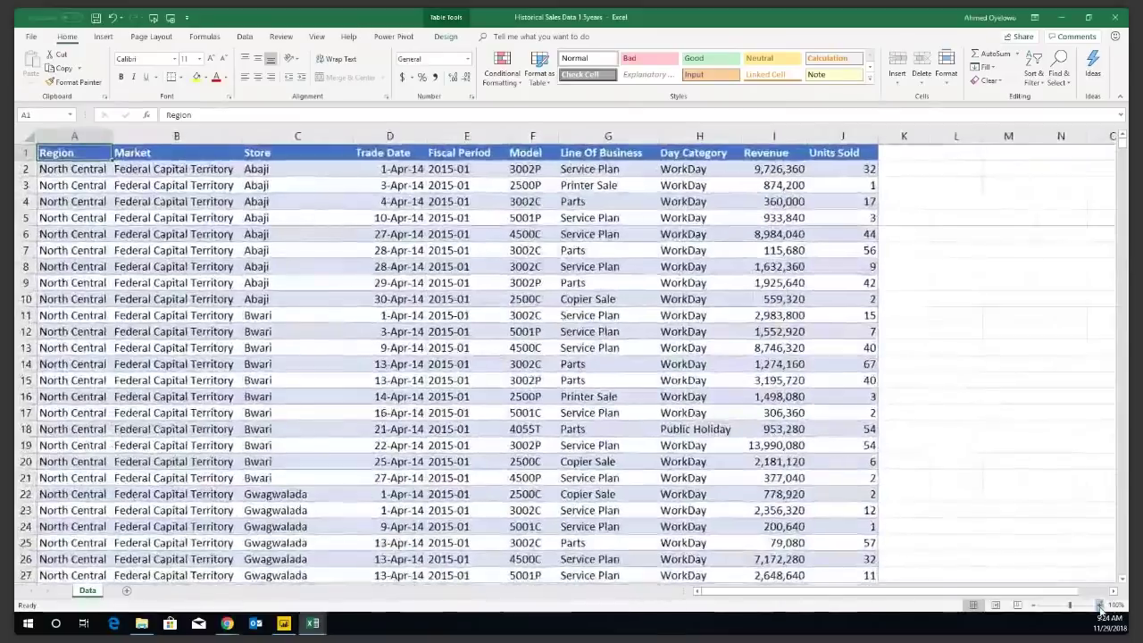
pyautogui.click(1100, 605)
pyautogui.click(1100, 604)
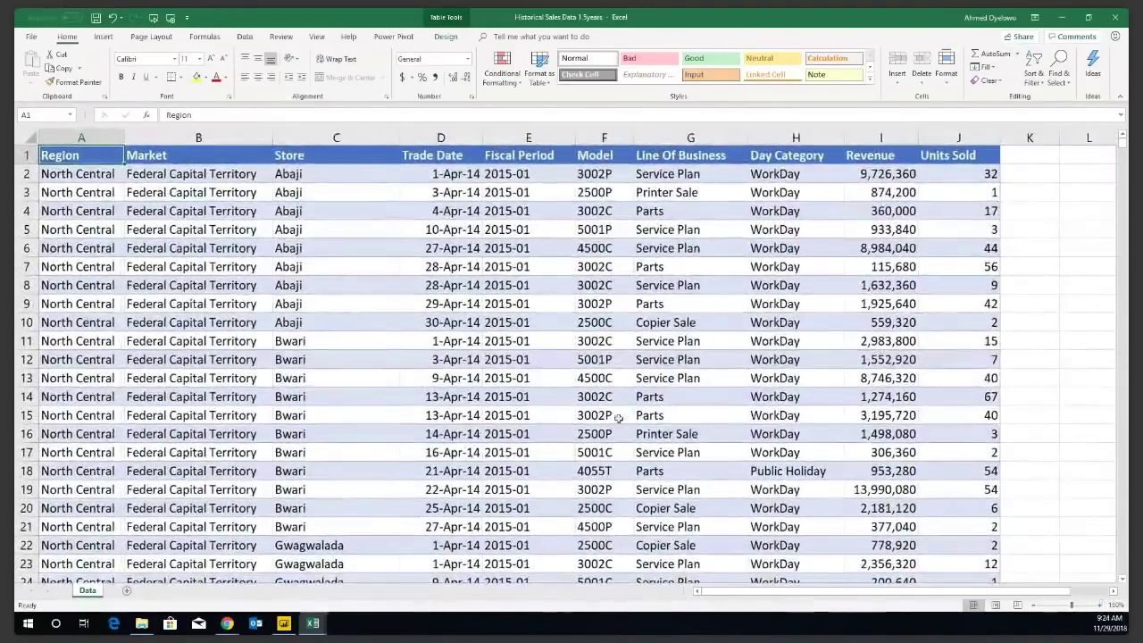
pyautogui.click(484, 264)
pyautogui.hotkey('ctrl', 'Up')
pyautogui.hotkey('ctrl', 'Left')
pyautogui.press('Down')
pyautogui.press('Up')
pyautogui.press('Down')
pyautogui.press('Up')
pyautogui.press('Down')
pyautogui.press('Up')
pyautogui.hotkey('ctrl', 'Right')
pyautogui.hotkey('ctrl', 'Left')
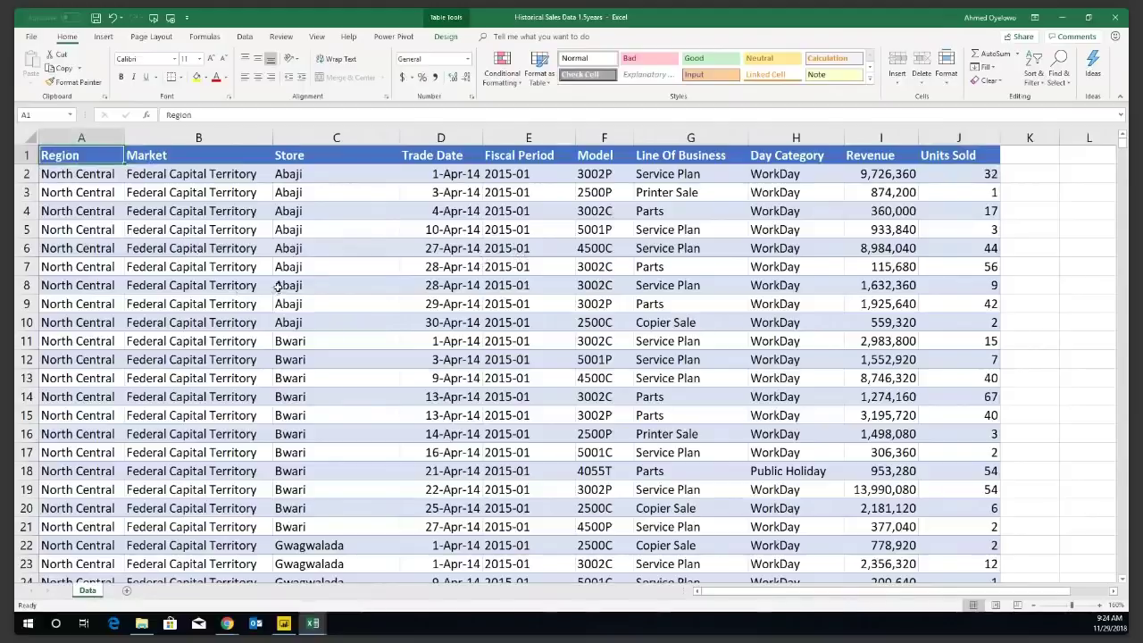
# Switch to Power BI Desktop and connect to the Excel workbook Historical Sales Data 1.5years
pyautogui.click(293, 624)
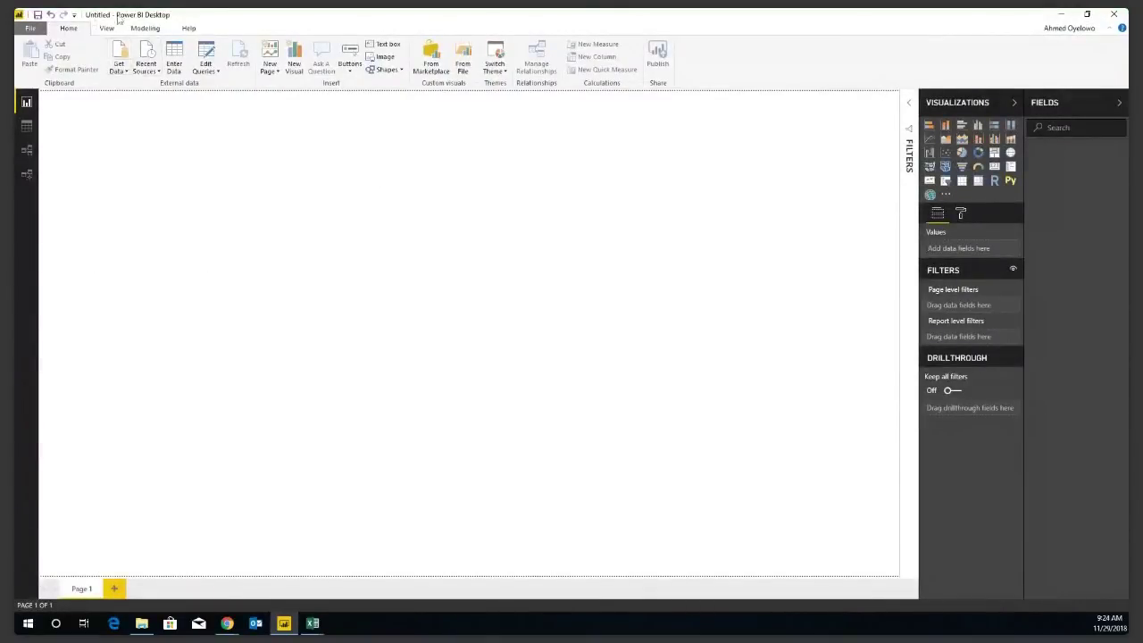
pyautogui.click(121, 68)
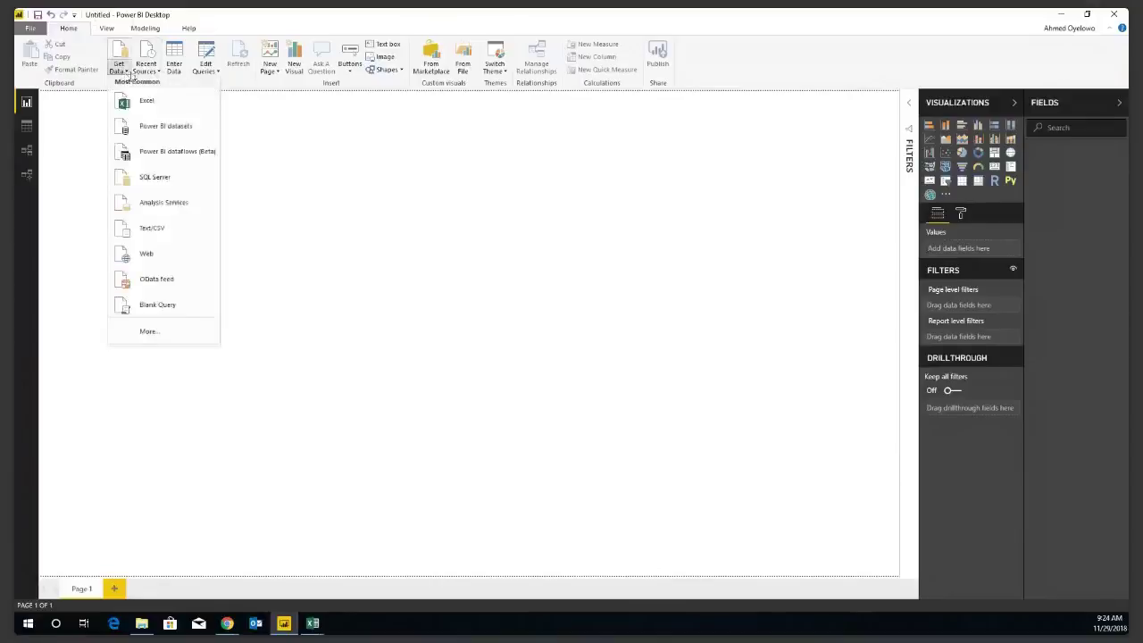
pyautogui.click(143, 101)
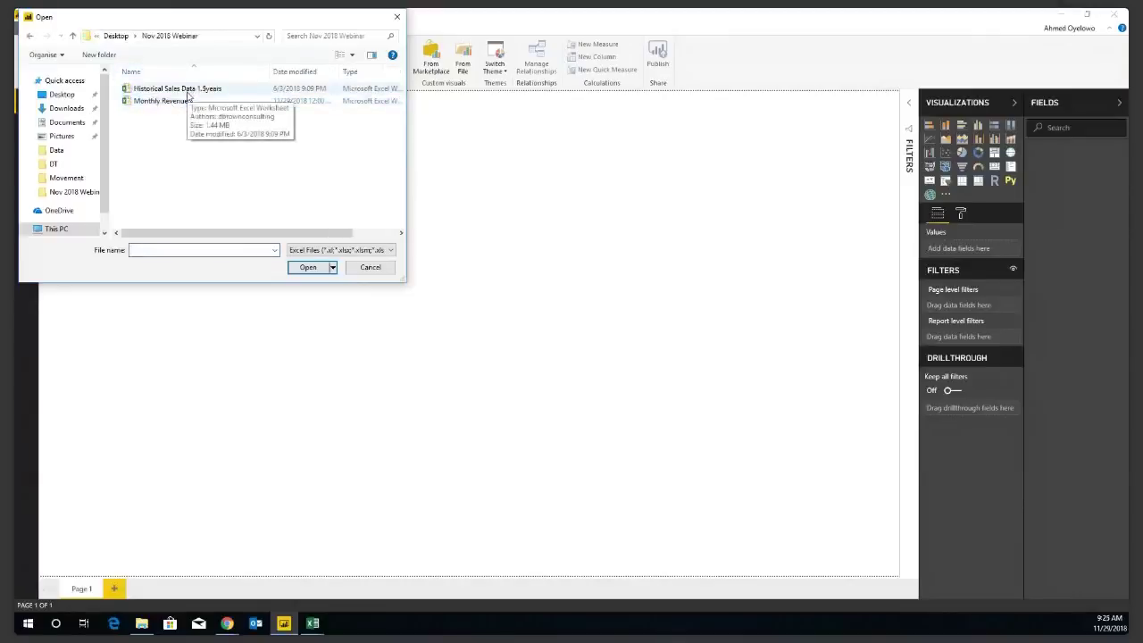
pyautogui.click(187, 91)
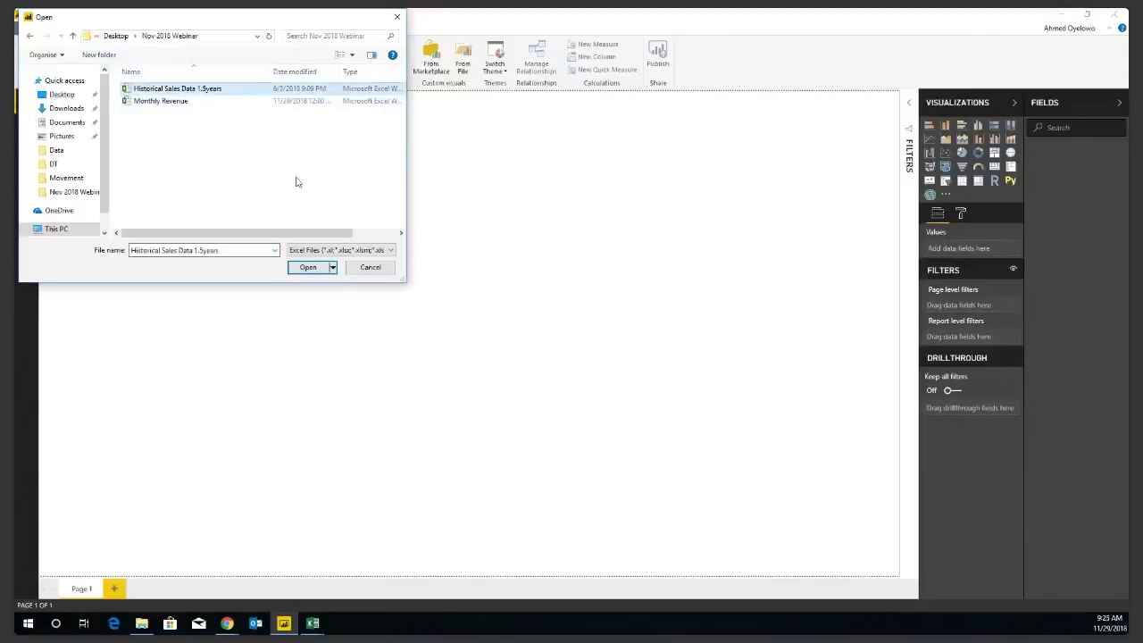
pyautogui.click(308, 267)
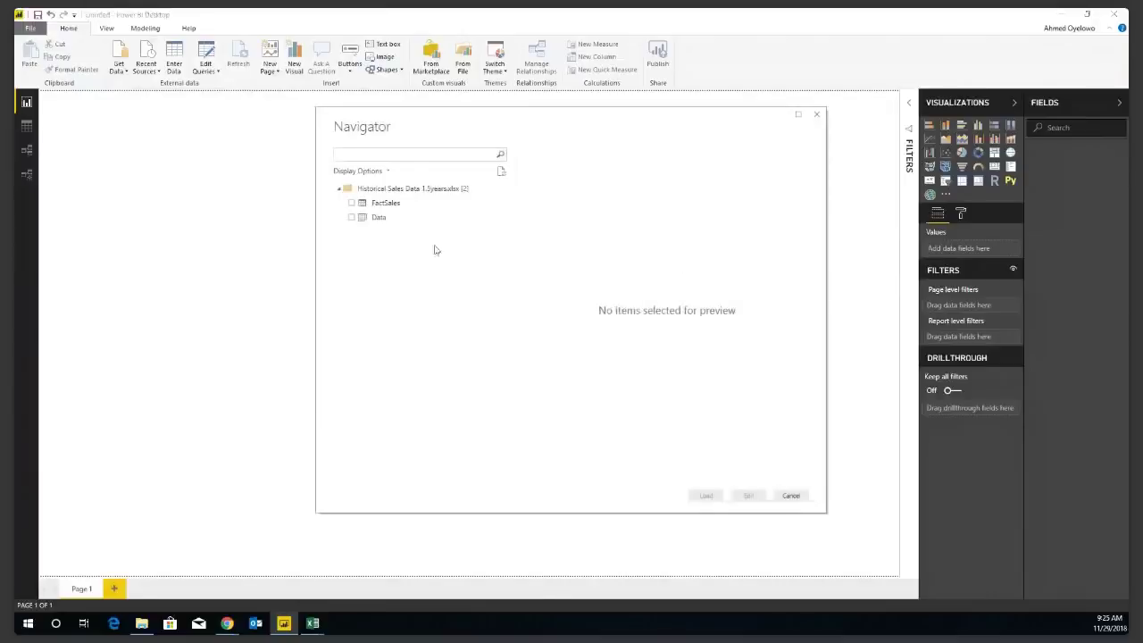
# Open the FactSales table for editing in a maximized Power Query Editor
pyautogui.click(351, 204)
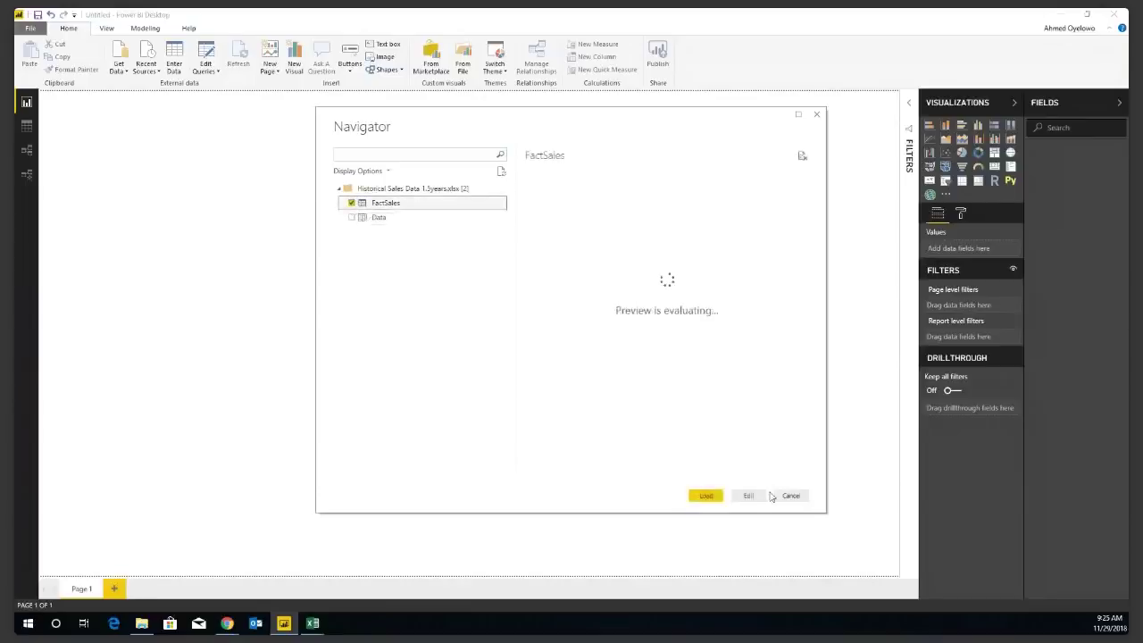
pyautogui.click(750, 497)
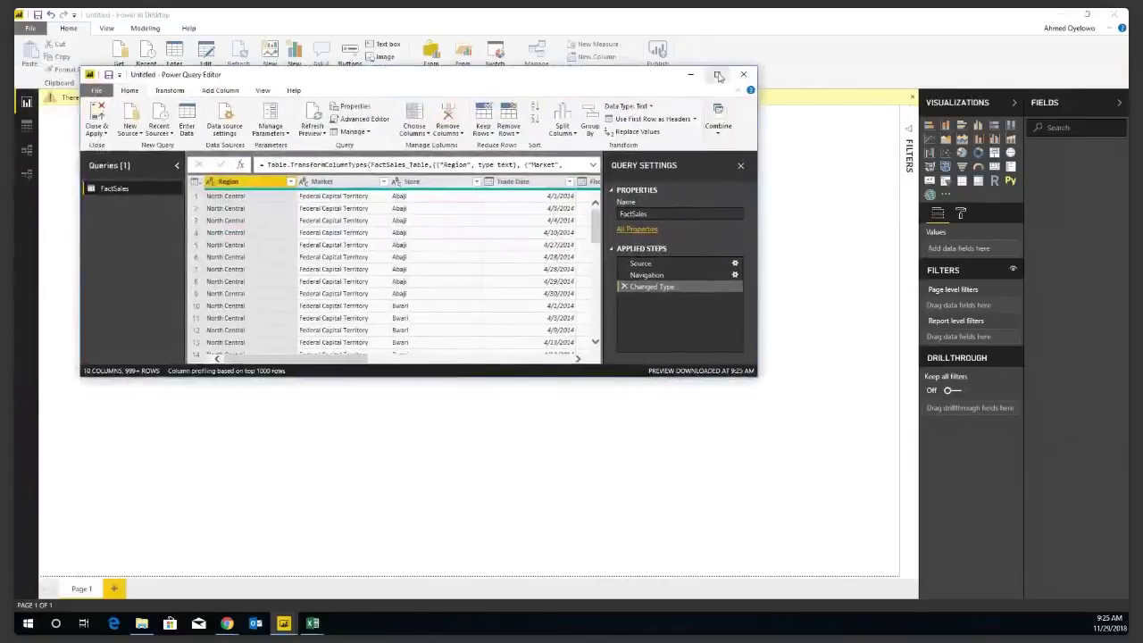
pyautogui.click(716, 74)
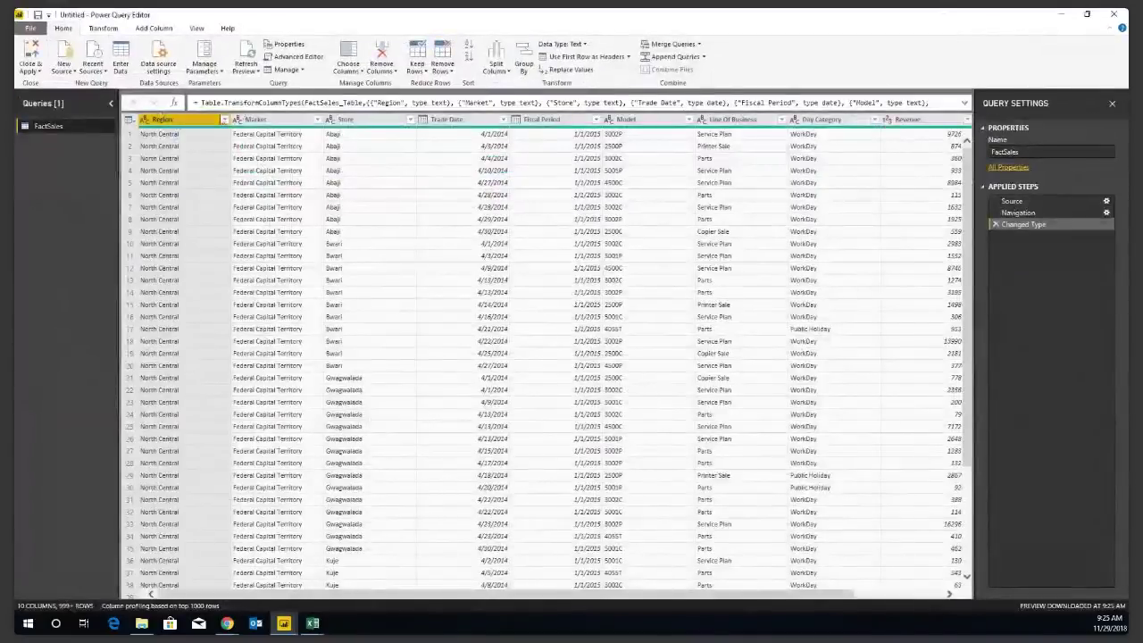
# Change the Fiscal Period column's data type to Text, replacing its existing type conversion
pyautogui.click(473, 121)
pyautogui.click(546, 120)
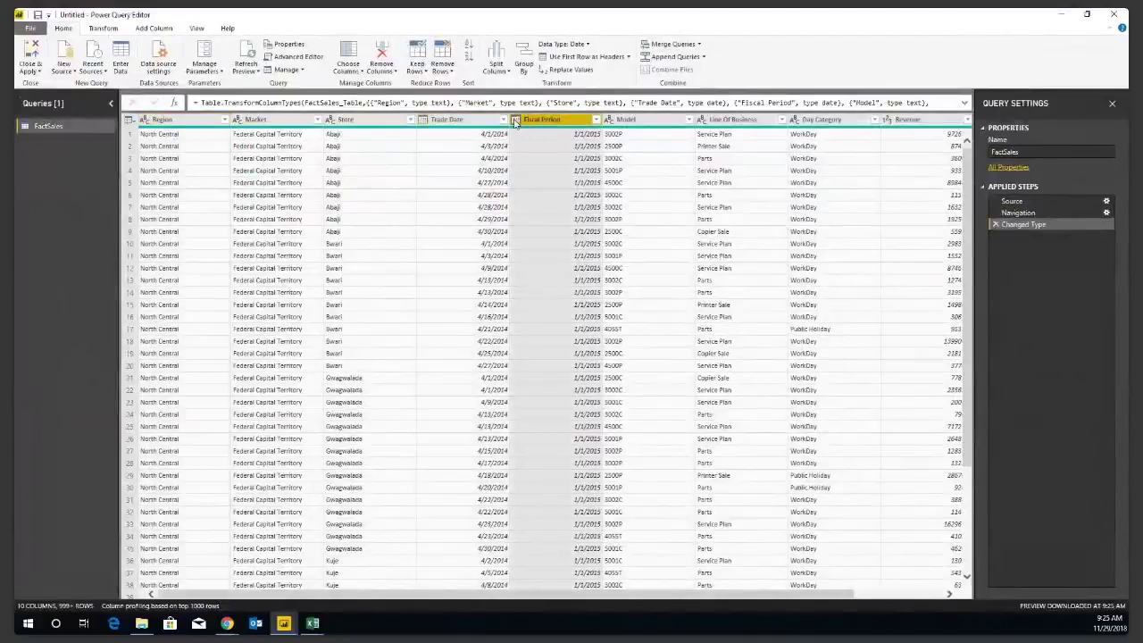
pyautogui.click(515, 120)
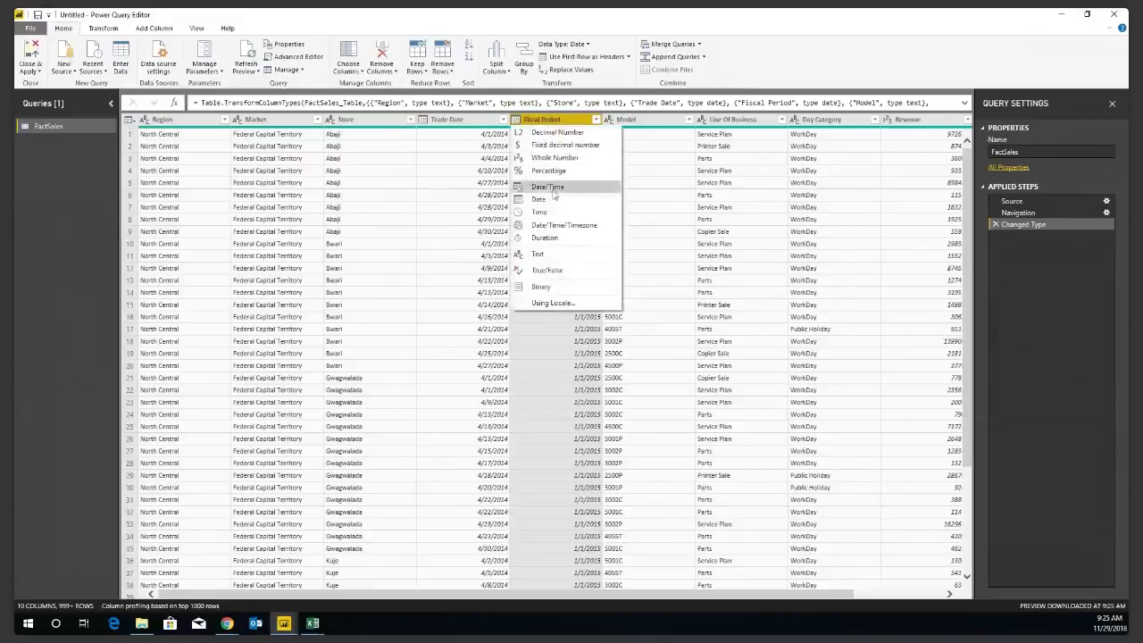
pyautogui.click(539, 255)
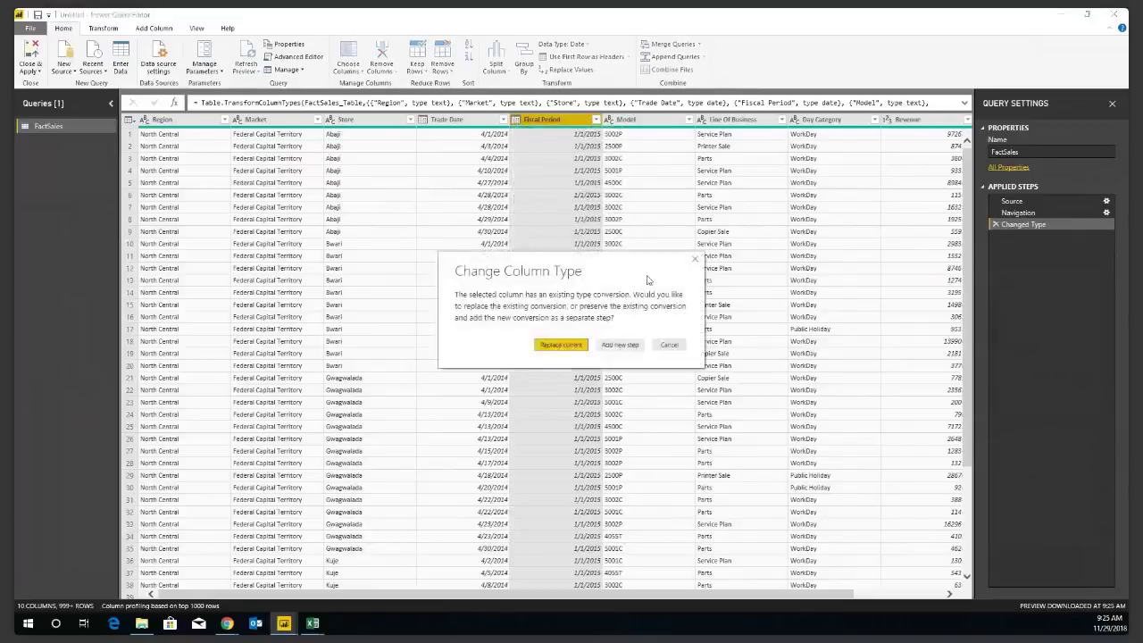
pyautogui.click(563, 346)
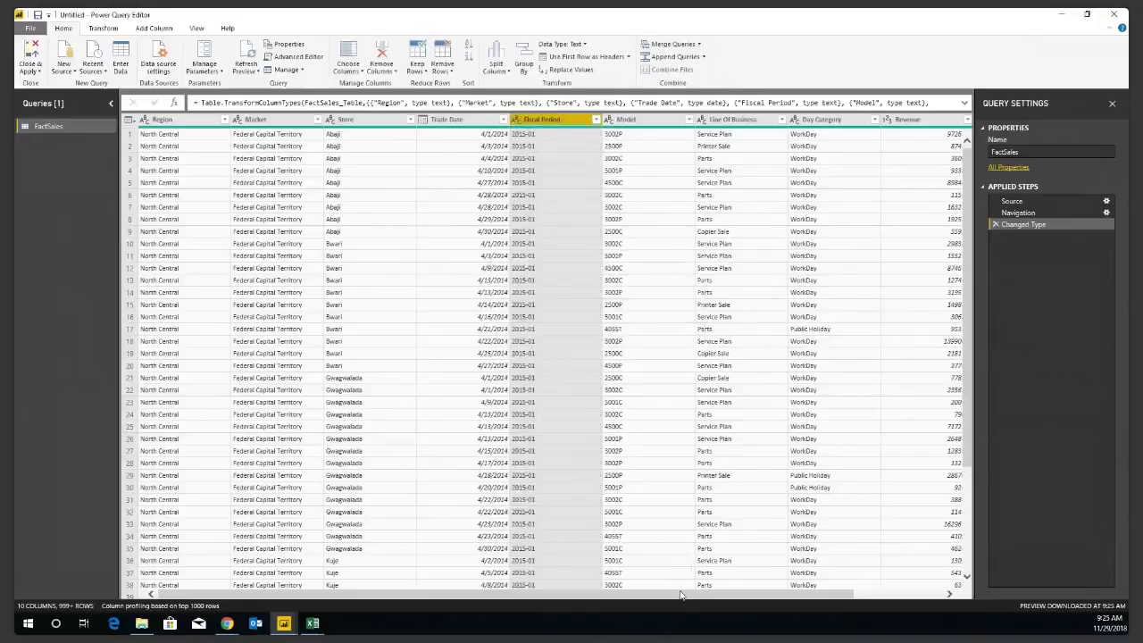
# Change the Revenue column's data type to Decimal Number, replacing its existing type conversion
pyautogui.moveTo(695, 590); pyautogui.dragTo(774, 591)
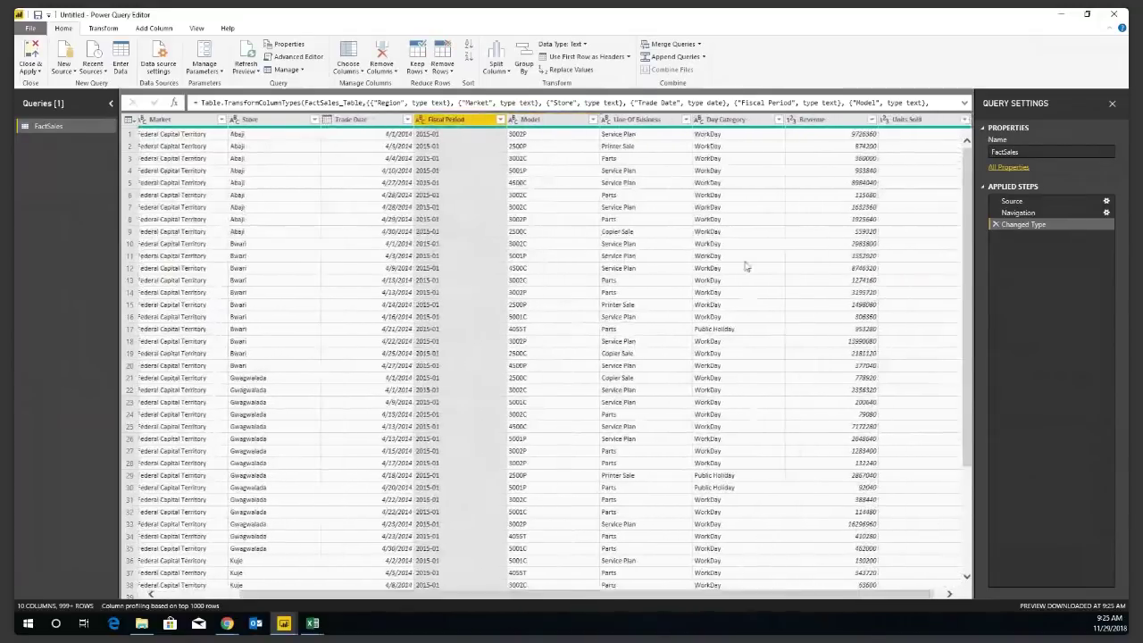
pyautogui.click(824, 127)
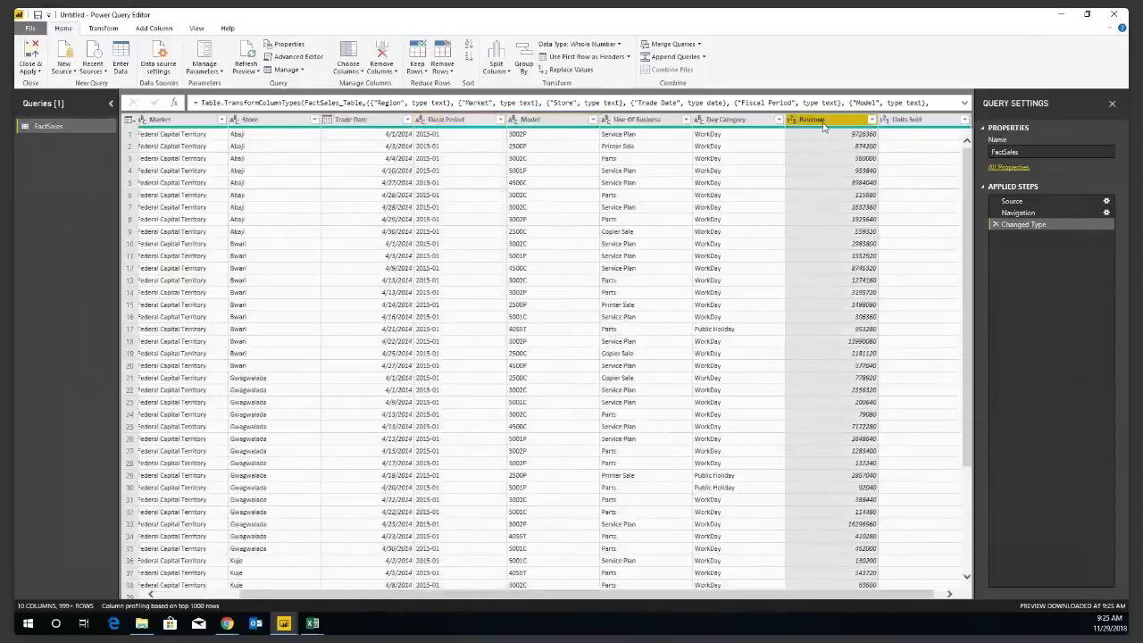
pyautogui.click(793, 120)
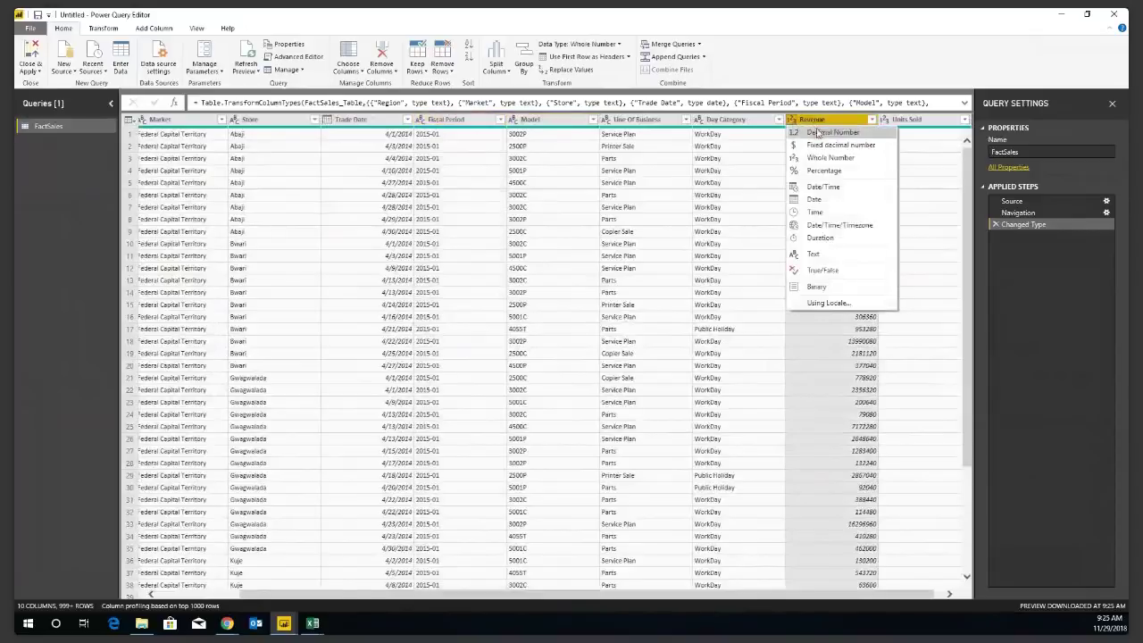
pyautogui.click(820, 133)
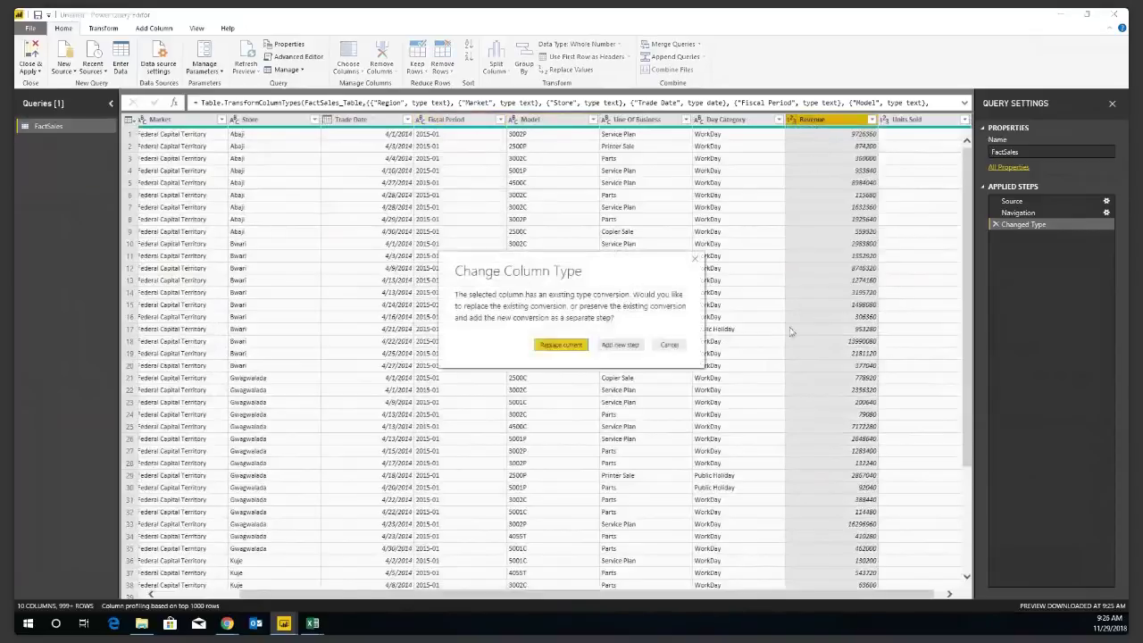
pyautogui.click(552, 348)
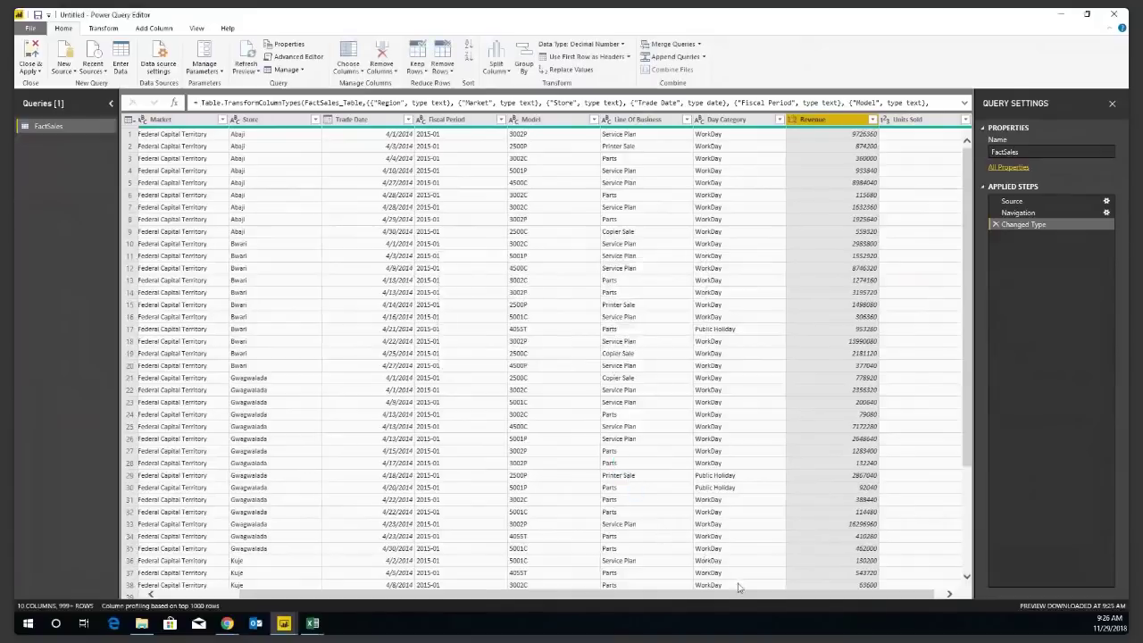
pyautogui.moveTo(740, 597); pyautogui.dragTo(604, 589)
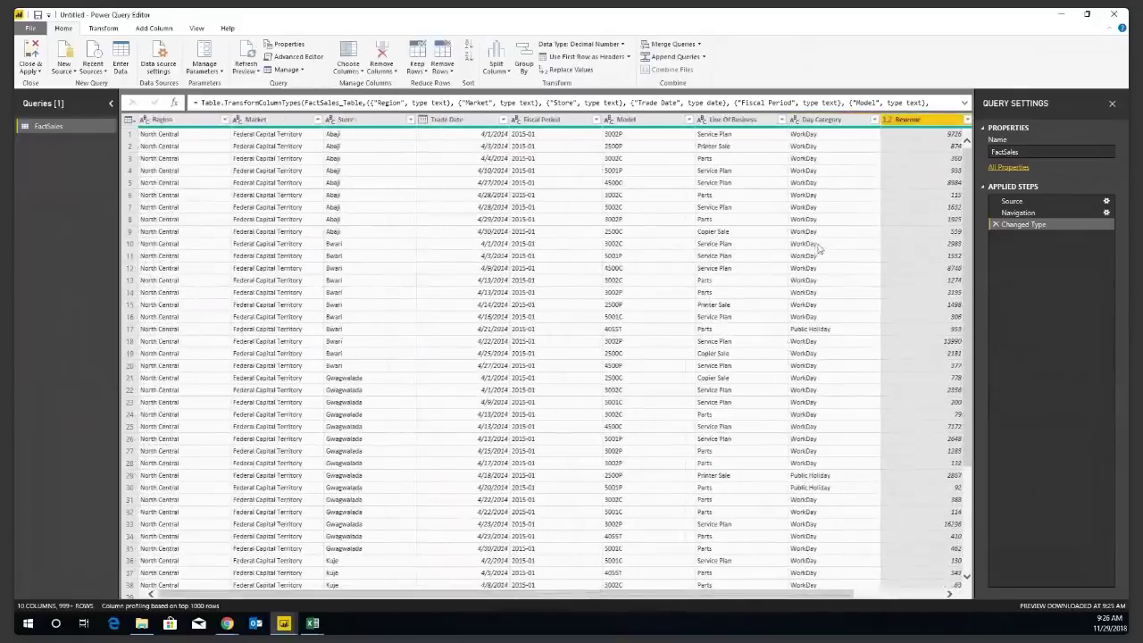
# Rename the FactSales query as SalesData
pyautogui.click(1027, 150)
pyautogui.moveTo(1027, 150); pyautogui.dragTo(994, 151)
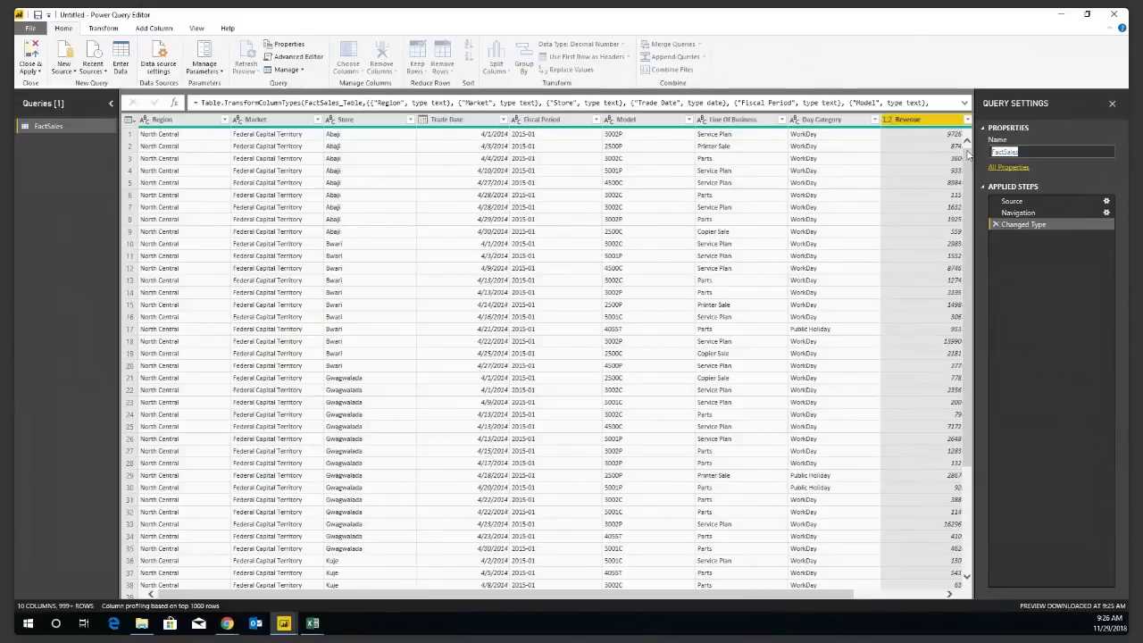
pyautogui.write('Sa')
pyautogui.press('Return')
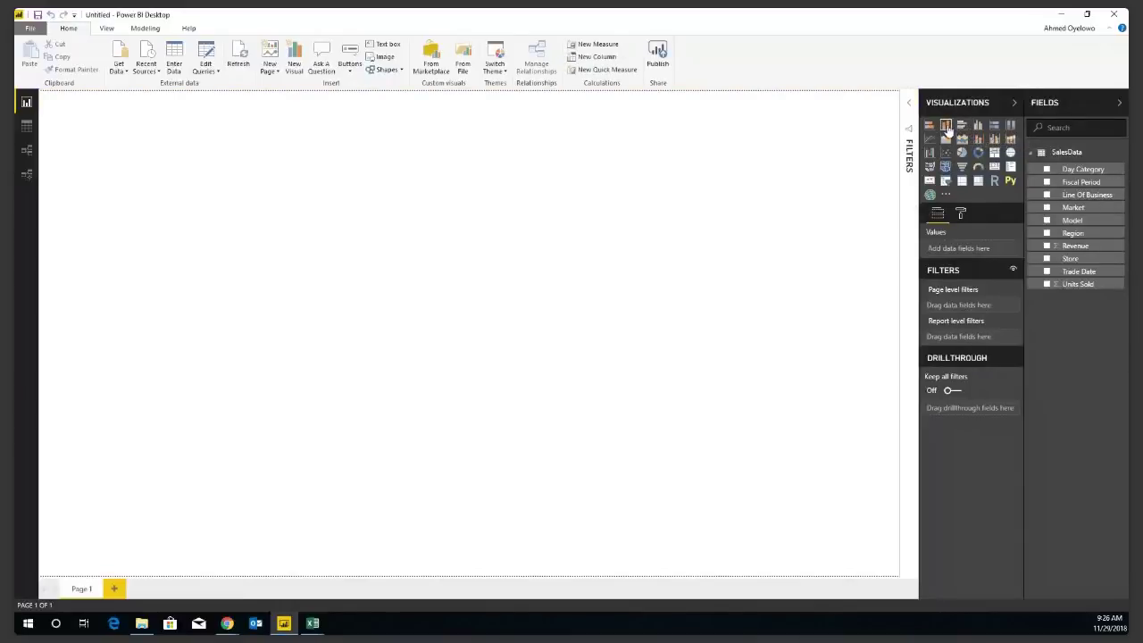
# Create a stacked column chart of Revenue by Trade Date, keeping only the Month level of the date hierarchy
pyautogui.click(947, 127)
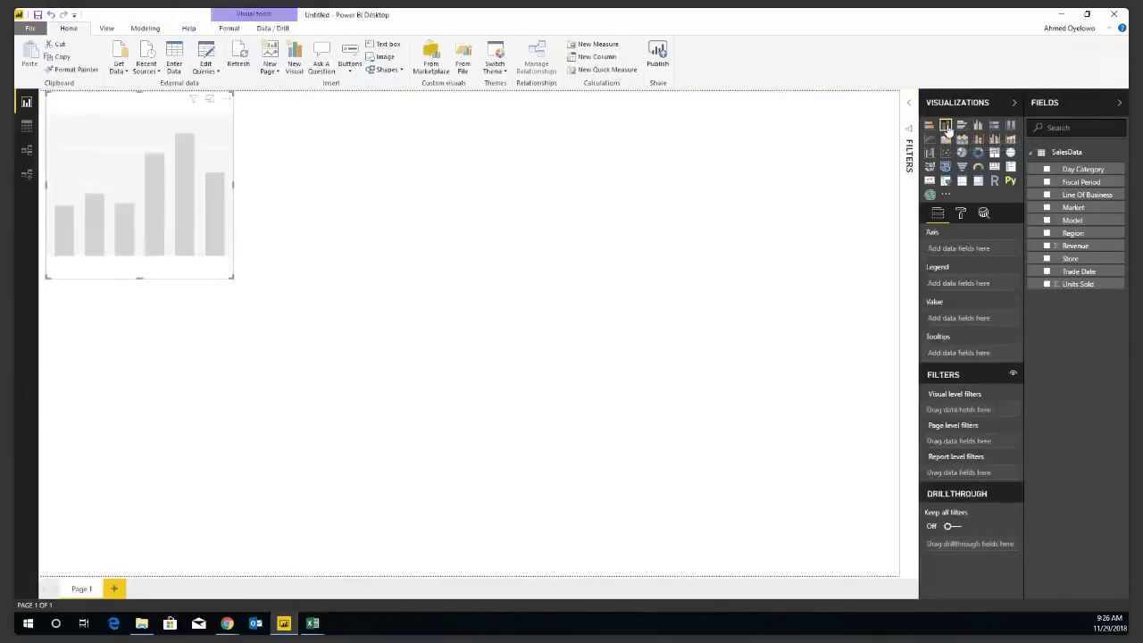
pyautogui.click(1047, 248)
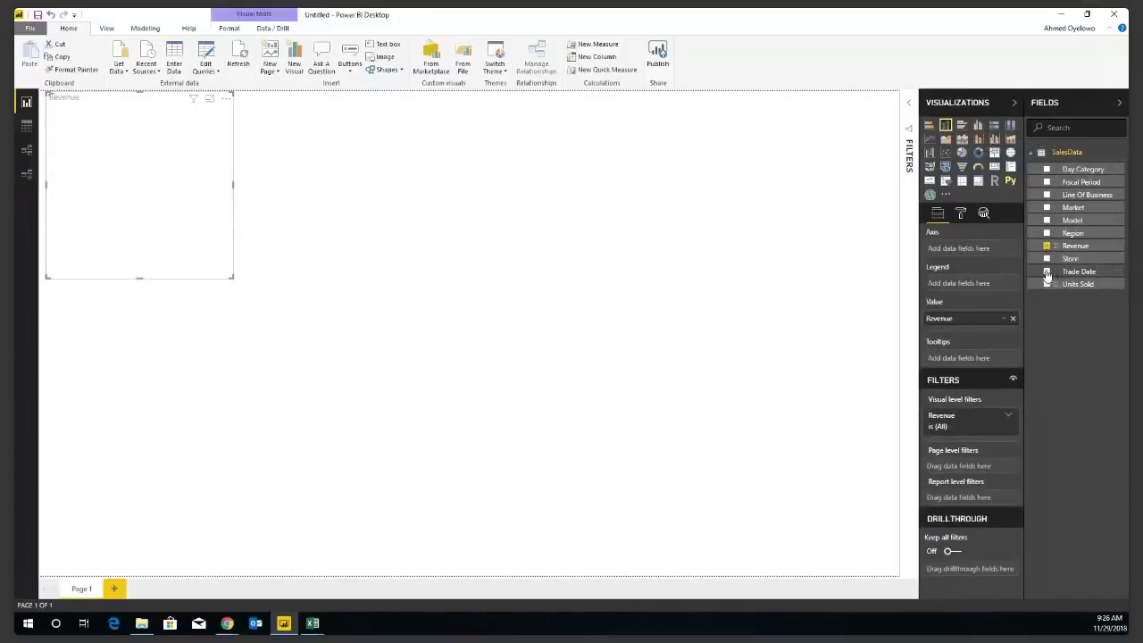
pyautogui.click(1048, 272)
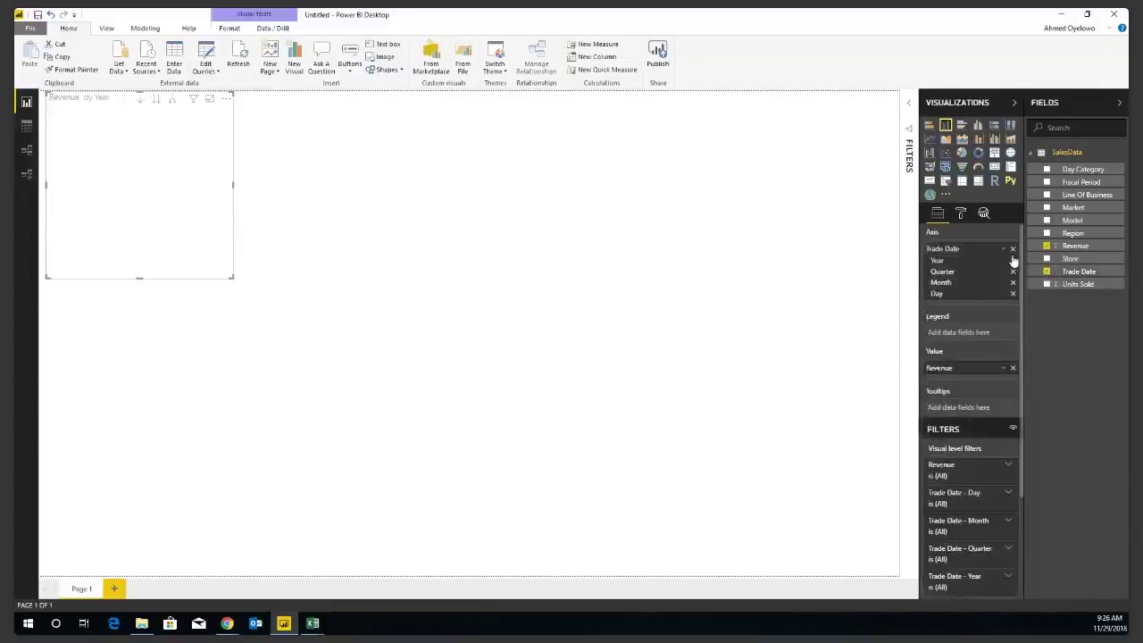
pyautogui.click(1013, 259)
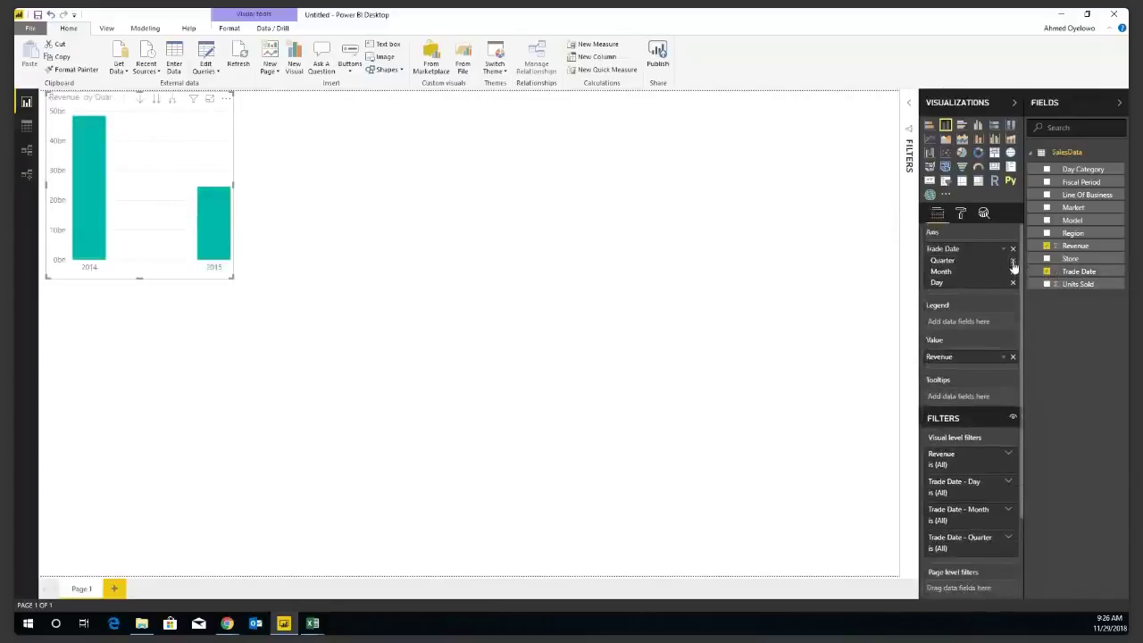
pyautogui.click(1013, 260)
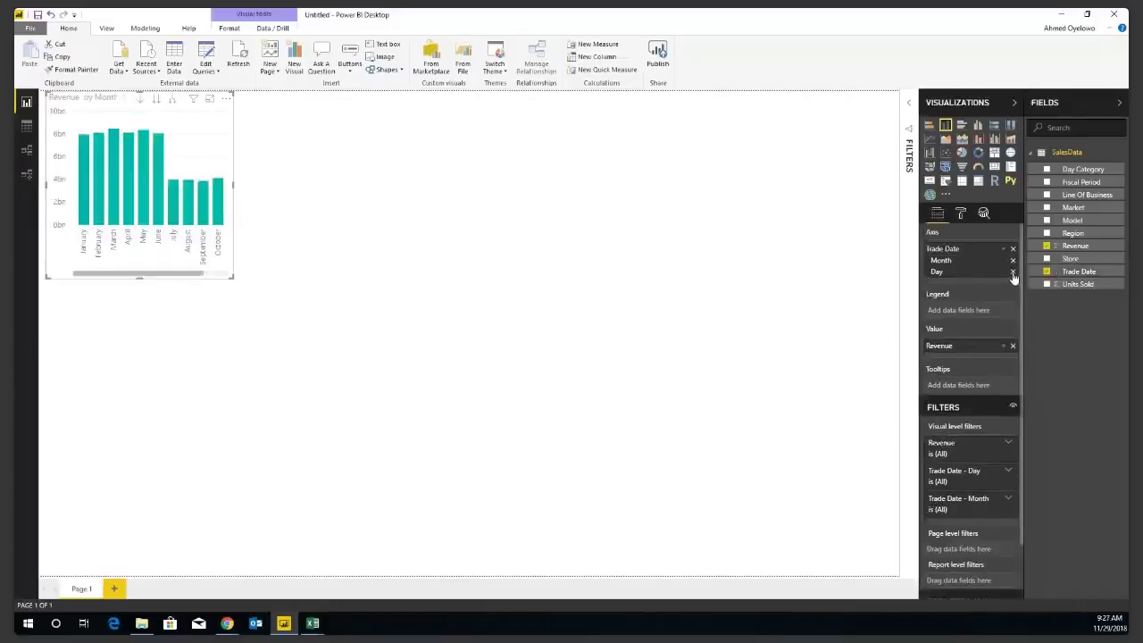
pyautogui.click(1013, 272)
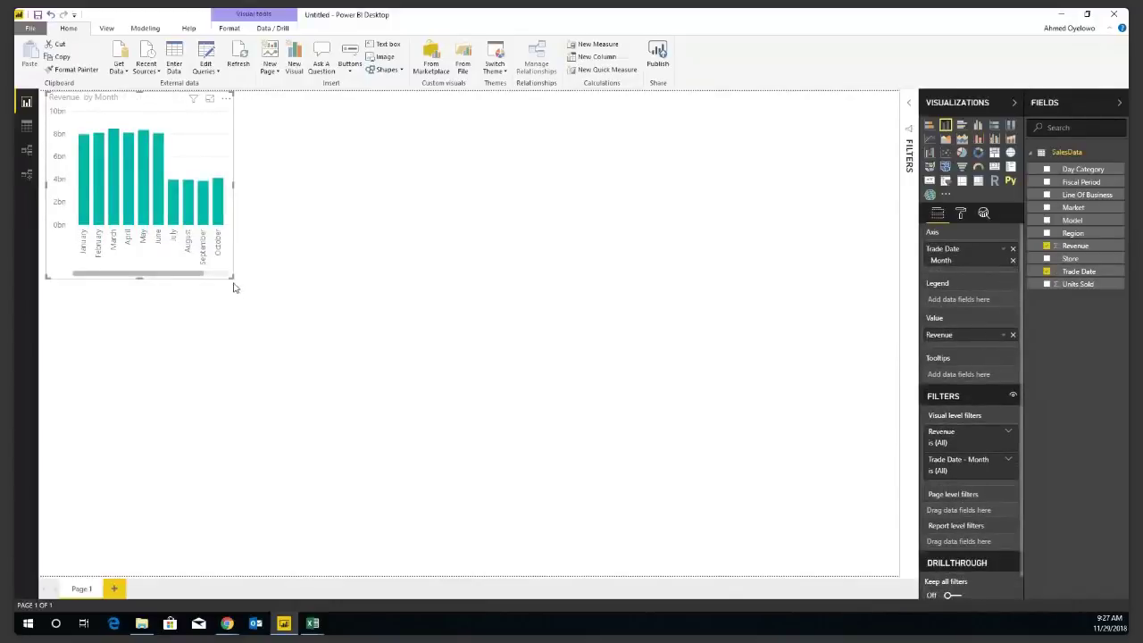
# Enlarge the Revenue by Month chart to show all twelve months and place it in the lower-left area of the report page
pyautogui.moveTo(232, 277); pyautogui.dragTo(454, 378)
pyautogui.moveTo(579, 454); pyautogui.dragTo(599, 467)
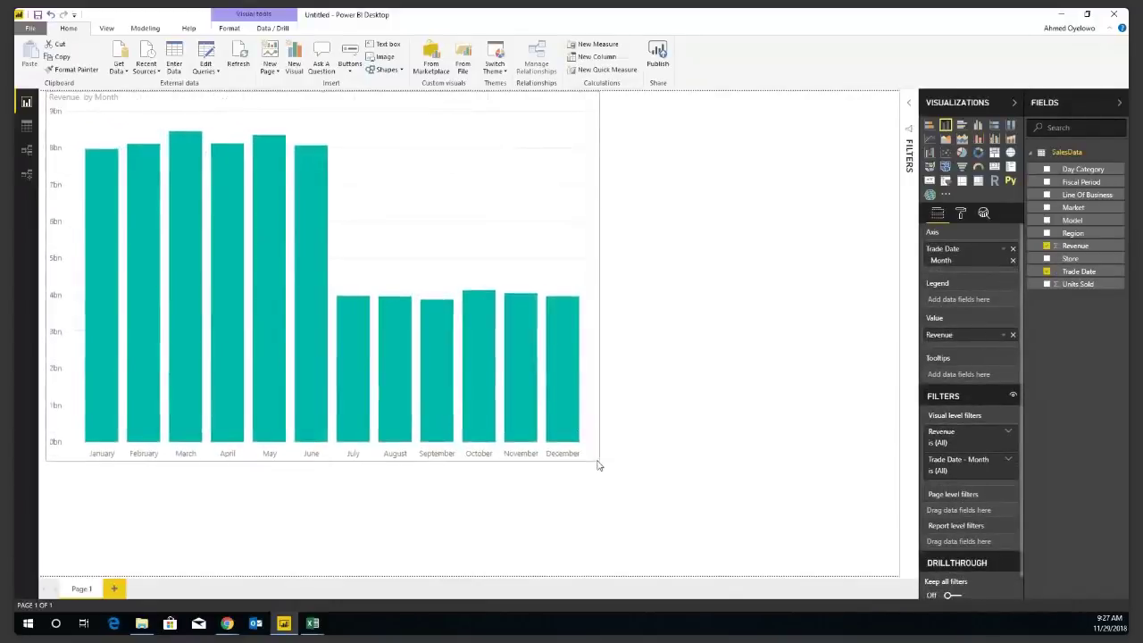
pyautogui.moveTo(426, 107); pyautogui.dragTo(433, 200)
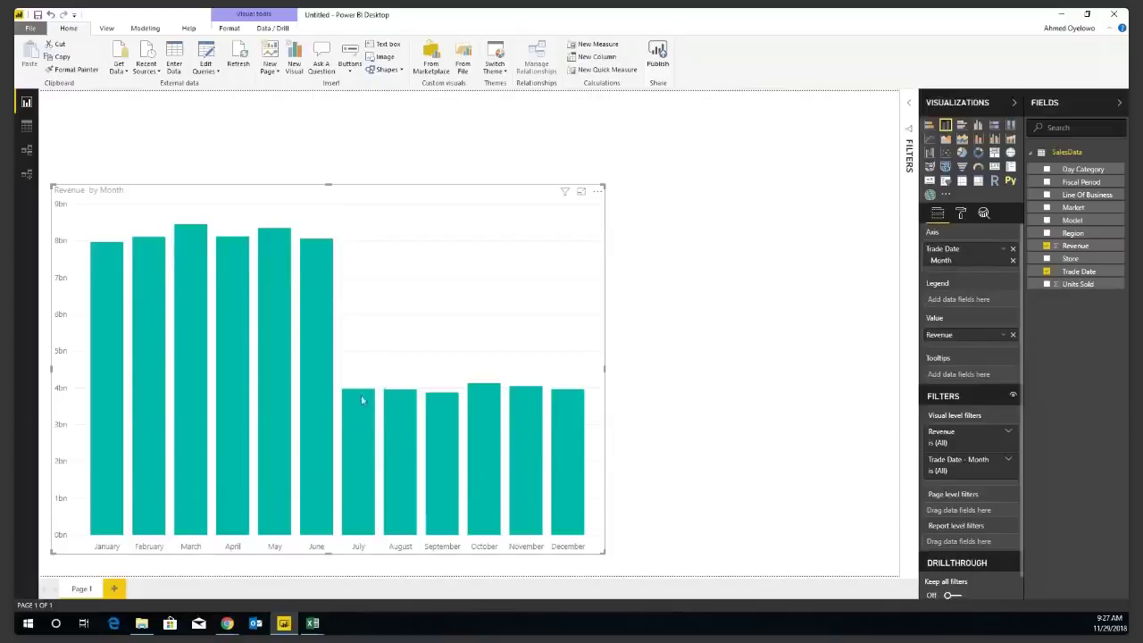
pyautogui.moveTo(358, 398)
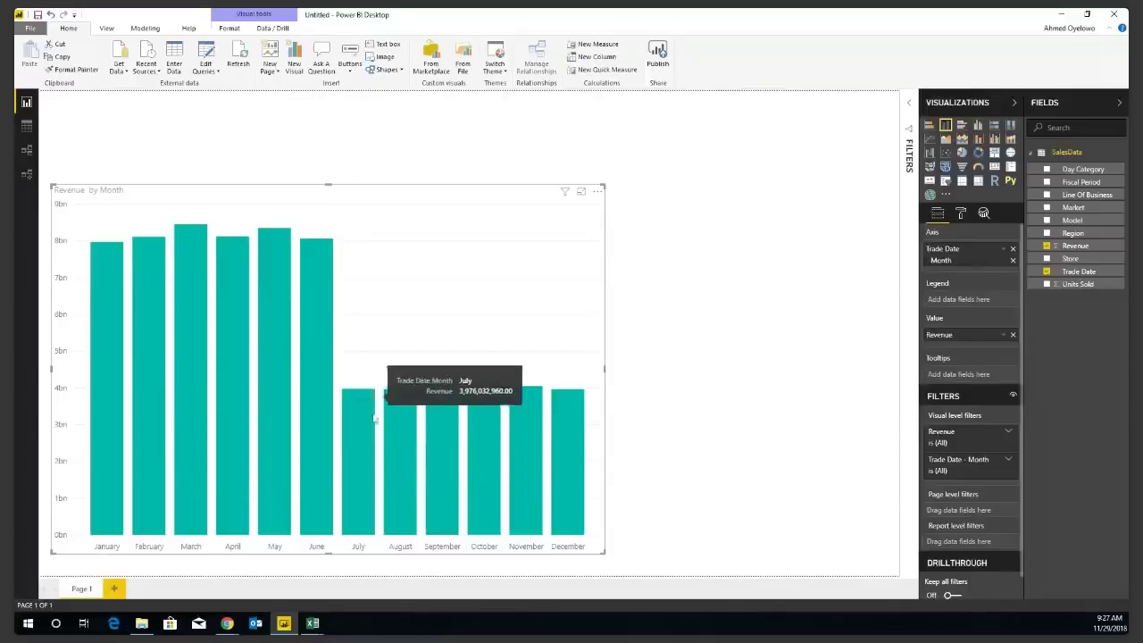
pyautogui.moveTo(340, 309)
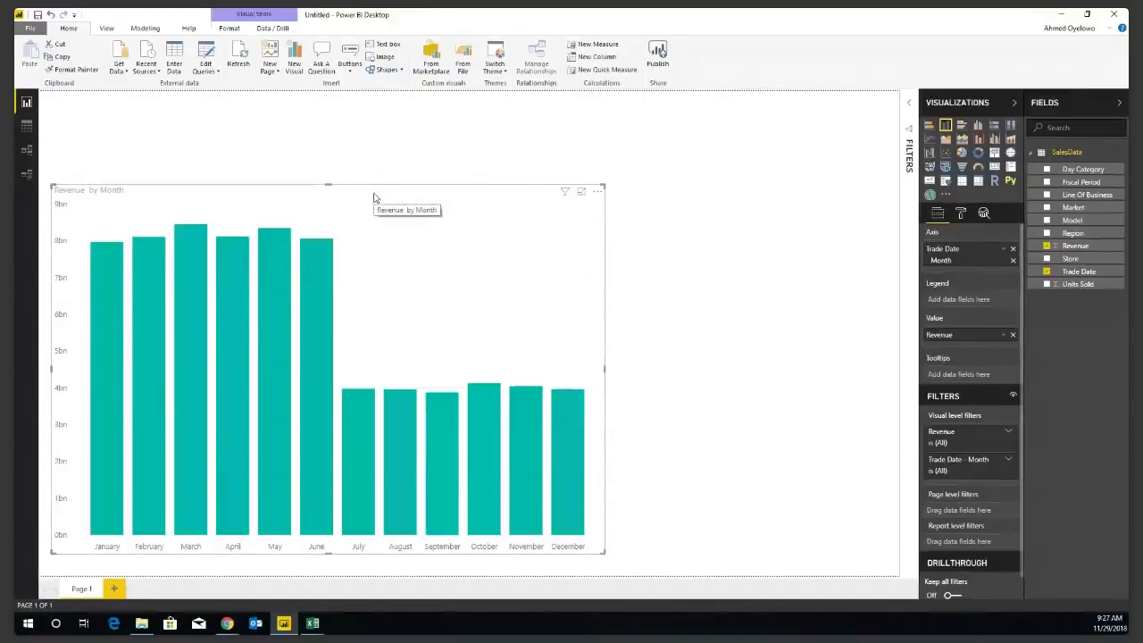
pyautogui.moveTo(375, 197); pyautogui.dragTo(365, 196)
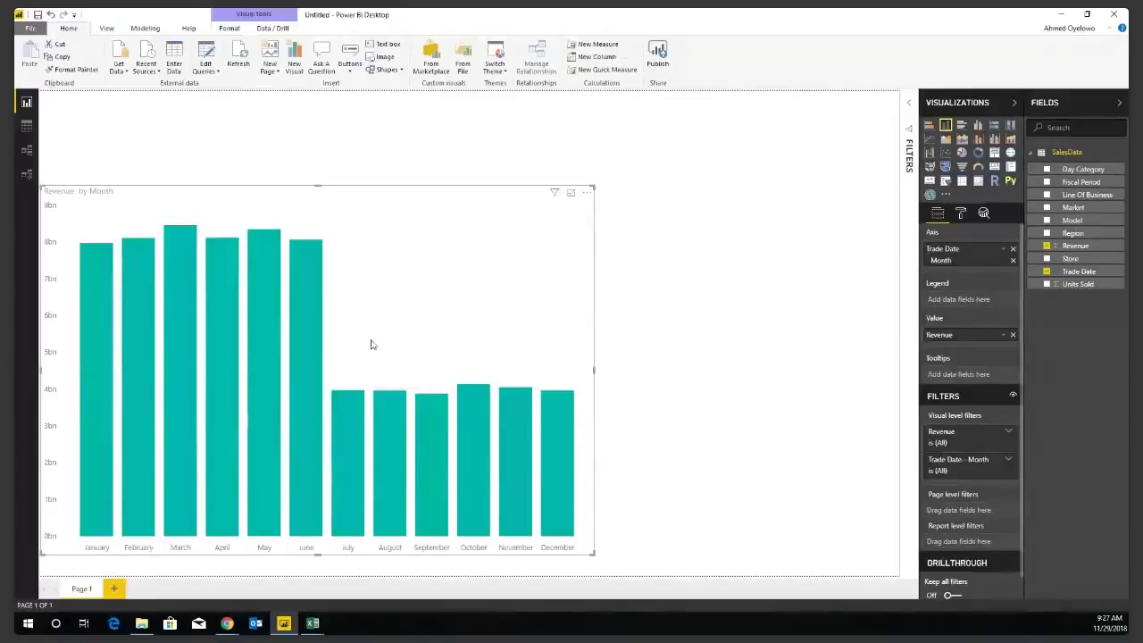
# Run the Explain the decrease analysis on July's column and review its revenue breakdowns by line of business, store and model
pyautogui.rightClick(350, 404)
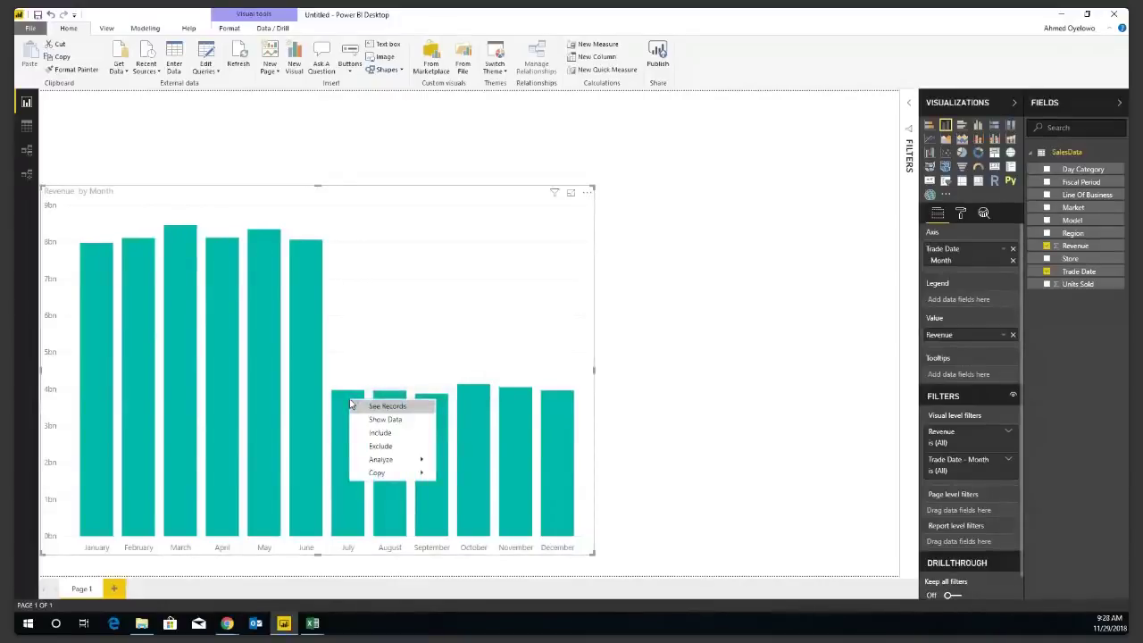
pyautogui.moveTo(373, 459)
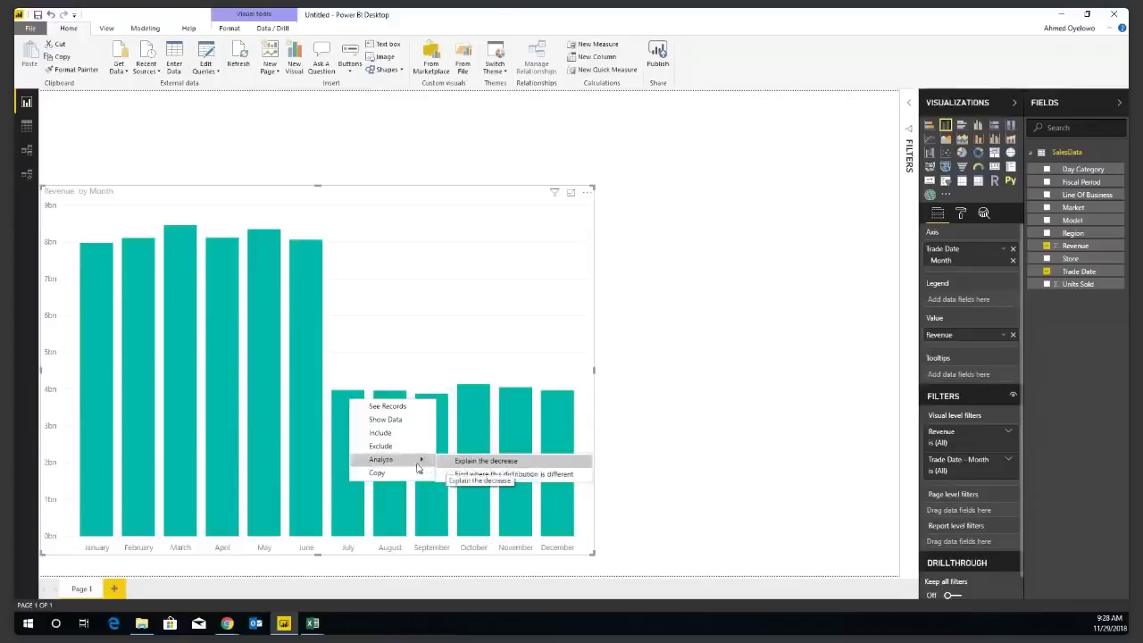
pyautogui.click(467, 462)
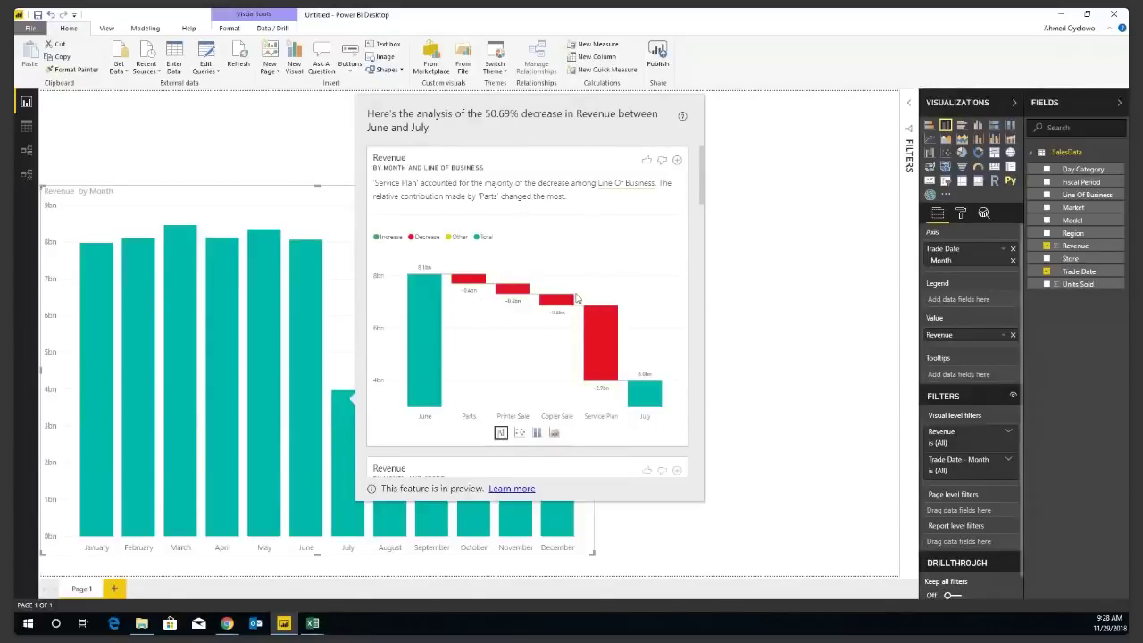
pyautogui.moveTo(596, 324)
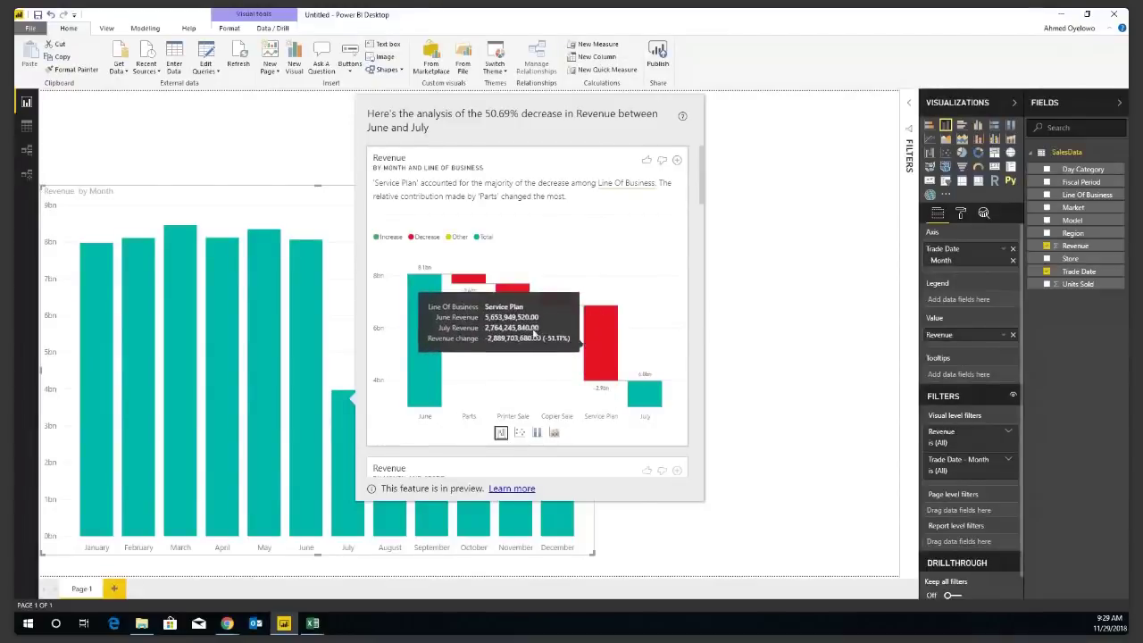
pyautogui.moveTo(499, 308)
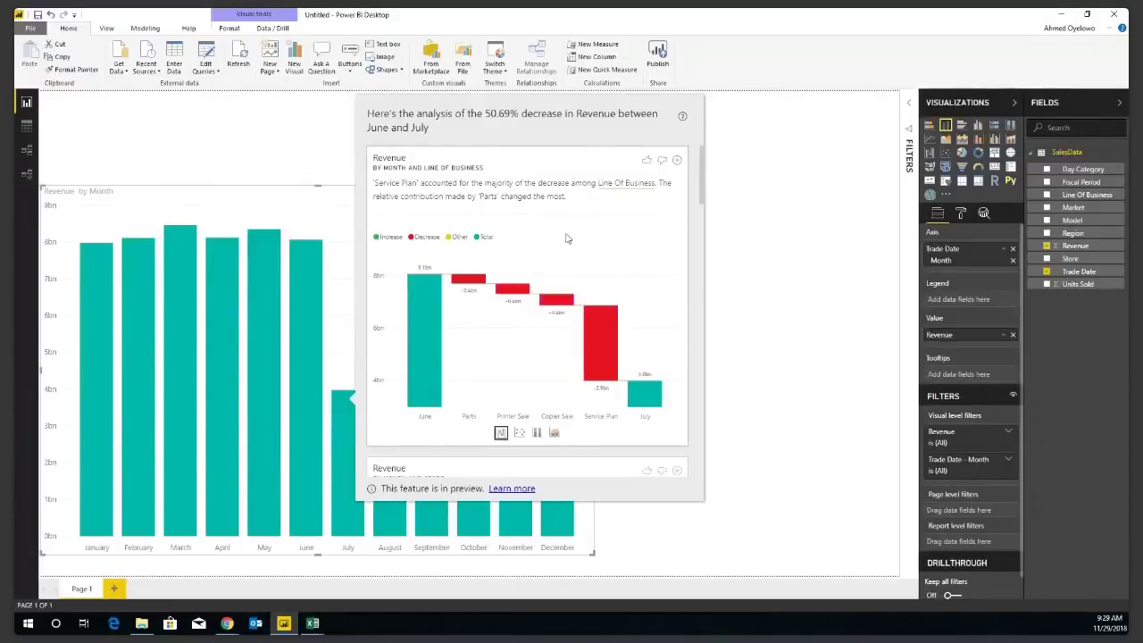
pyautogui.moveTo(703, 182); pyautogui.dragTo(704, 223)
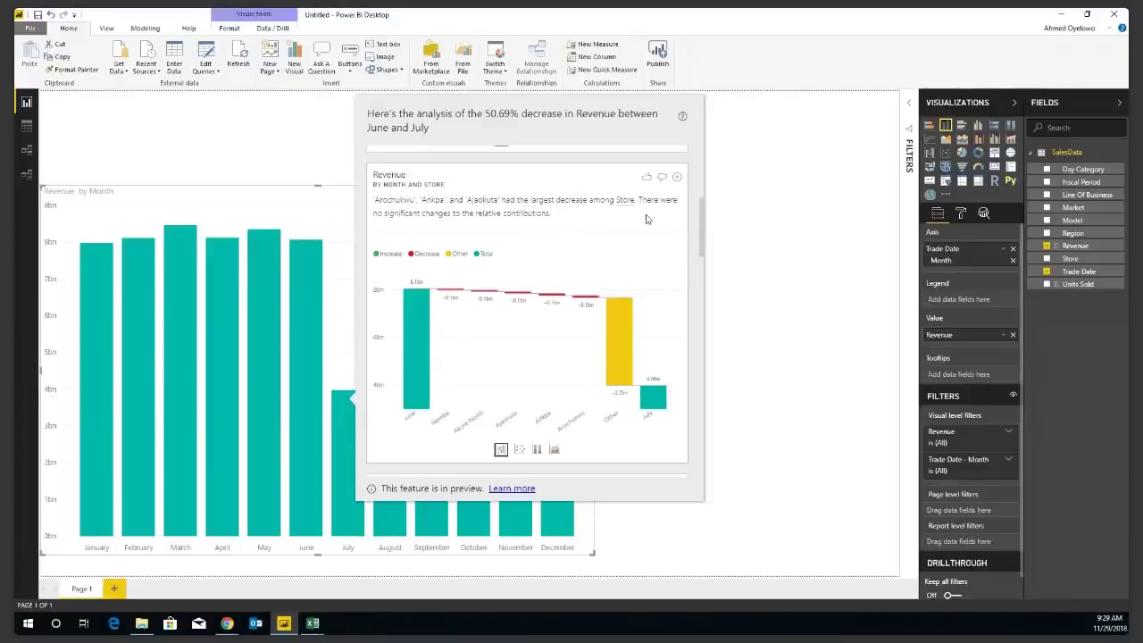
pyautogui.moveTo(701, 216); pyautogui.dragTo(706, 353)
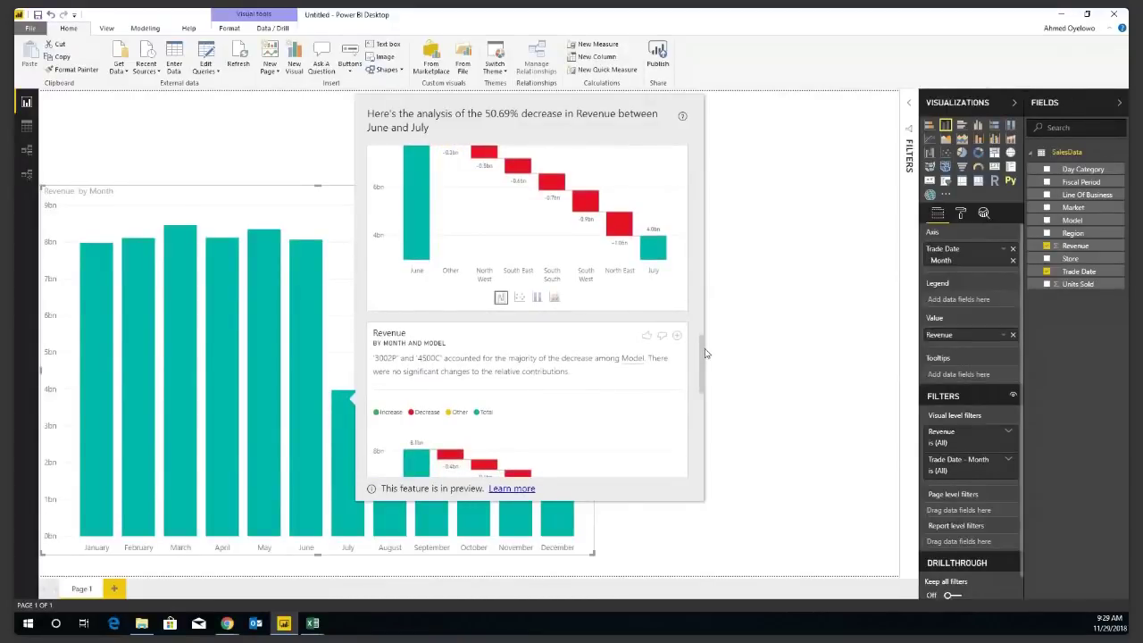
pyautogui.moveTo(705, 353); pyautogui.dragTo(705, 183)
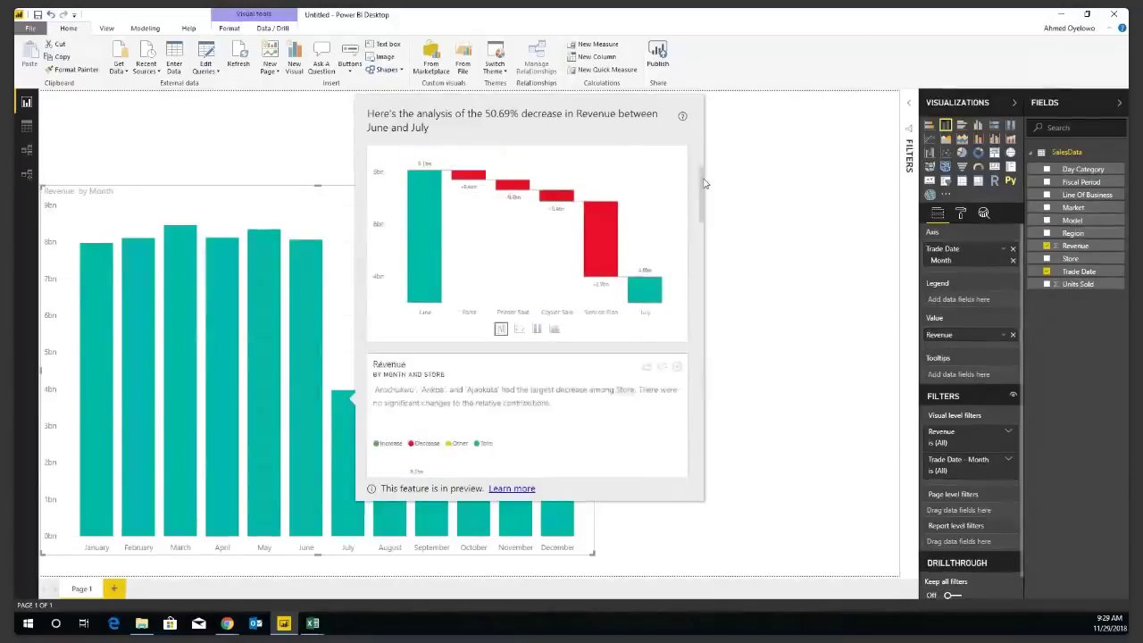
# Add the analysis's waterfall chart of Revenue by Month and Line of Business to the report page and close the analysis
pyautogui.scroll(2, 681, 166)
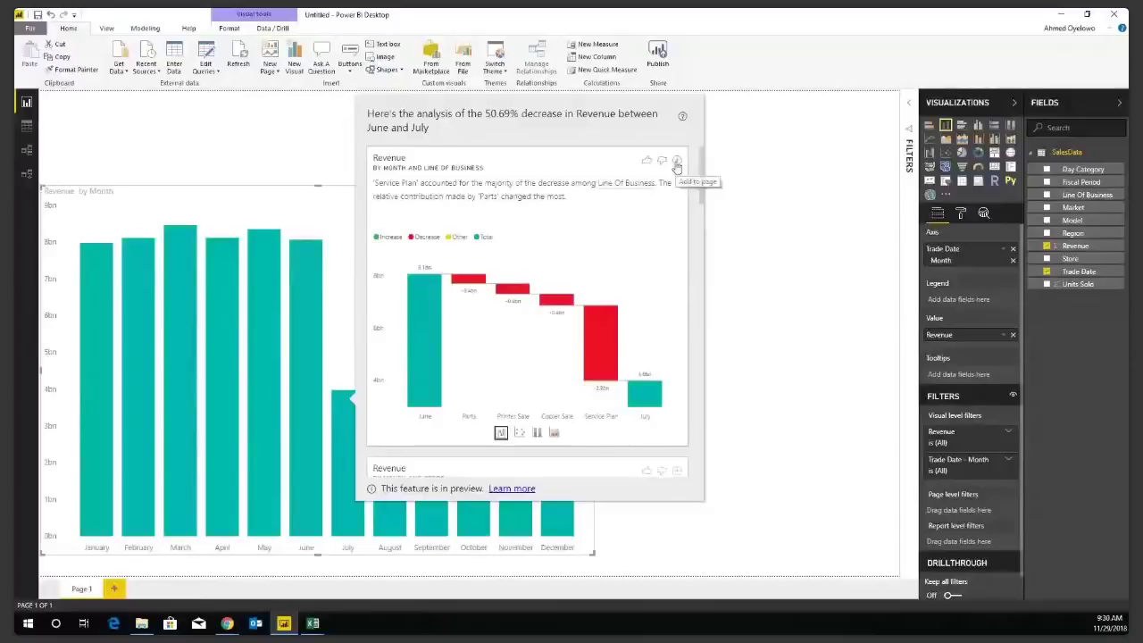
pyautogui.click(676, 162)
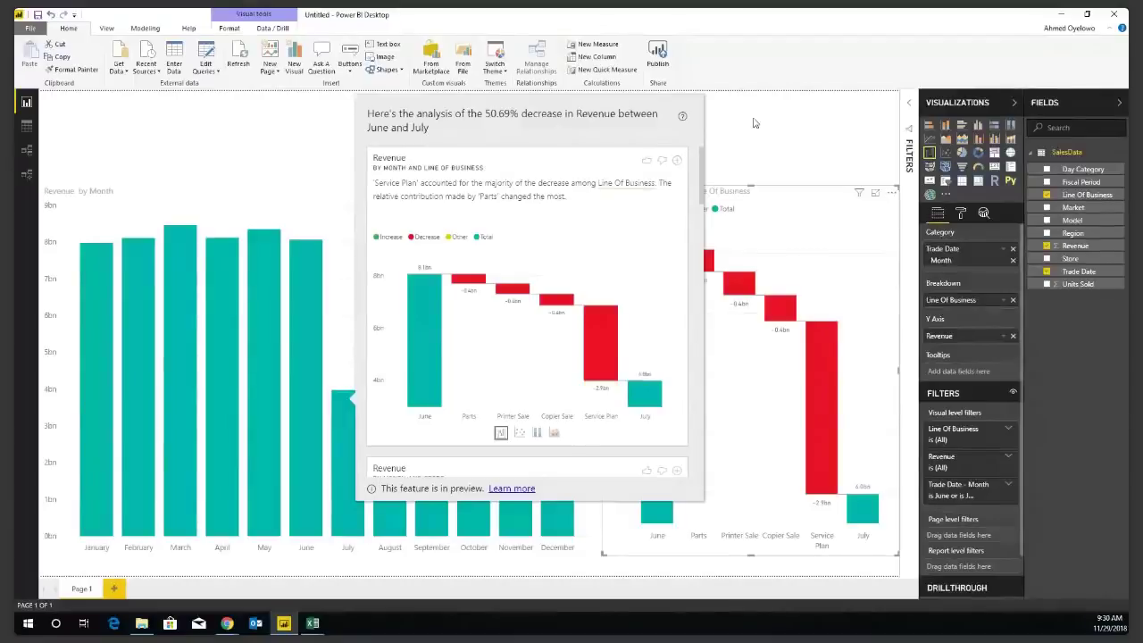
pyautogui.click(754, 123)
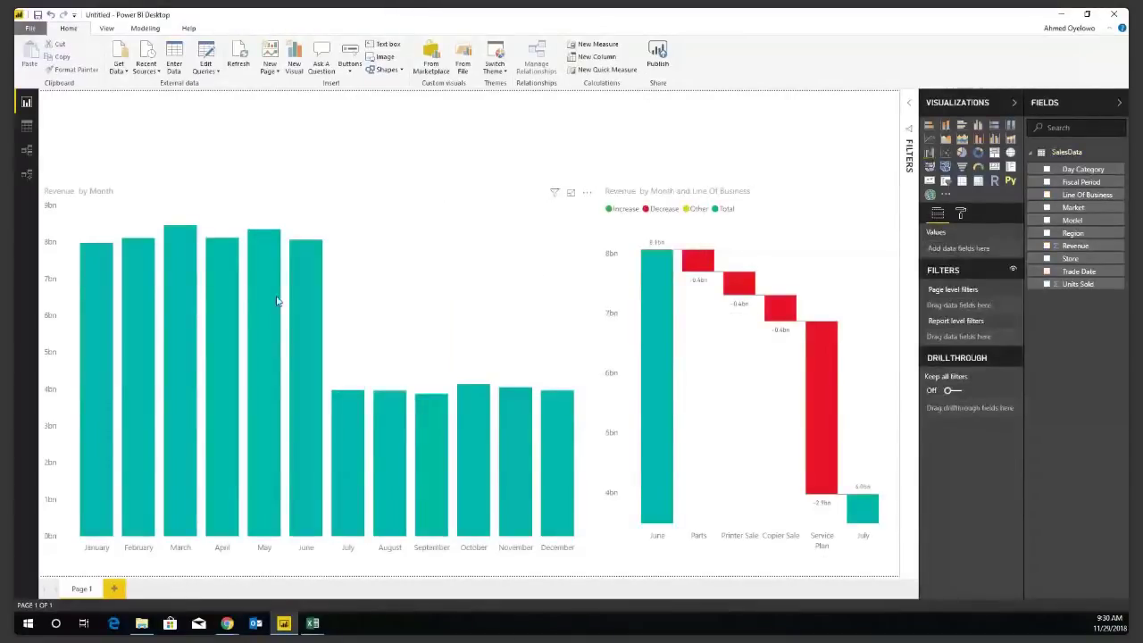
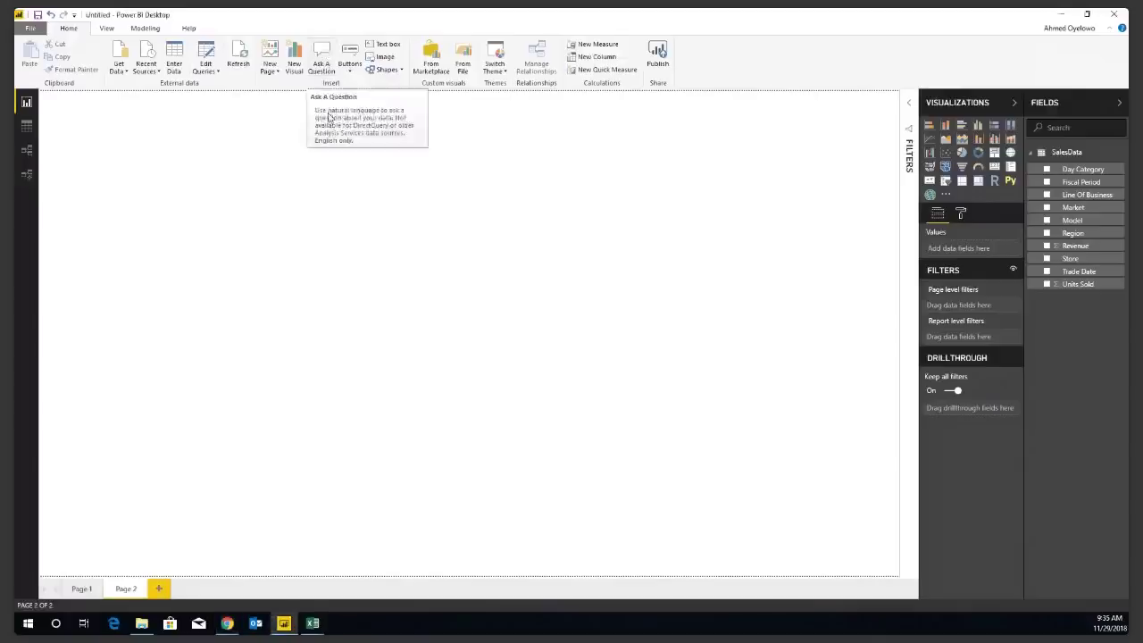
# Try to chart monthly revenue by asking "Show me revenue by month" in a question visual, and delete the resulting Revenue by Trade Date chart
pyautogui.click(325, 59)
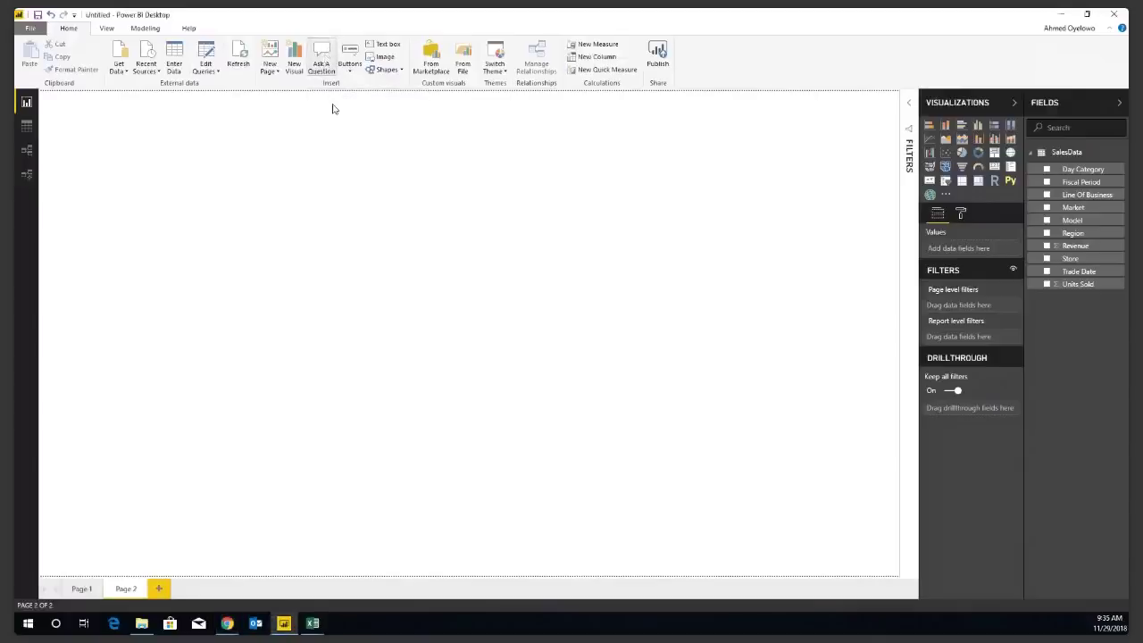
pyautogui.click(246, 185)
pyautogui.doubleClick(228, 145)
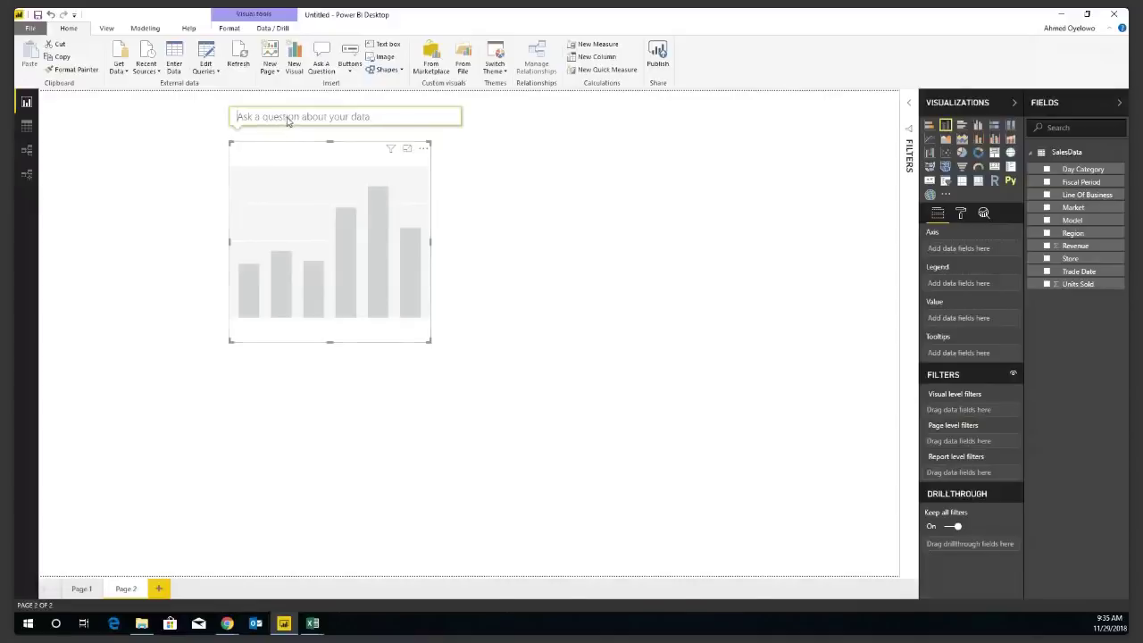
pyautogui.write('Sho')
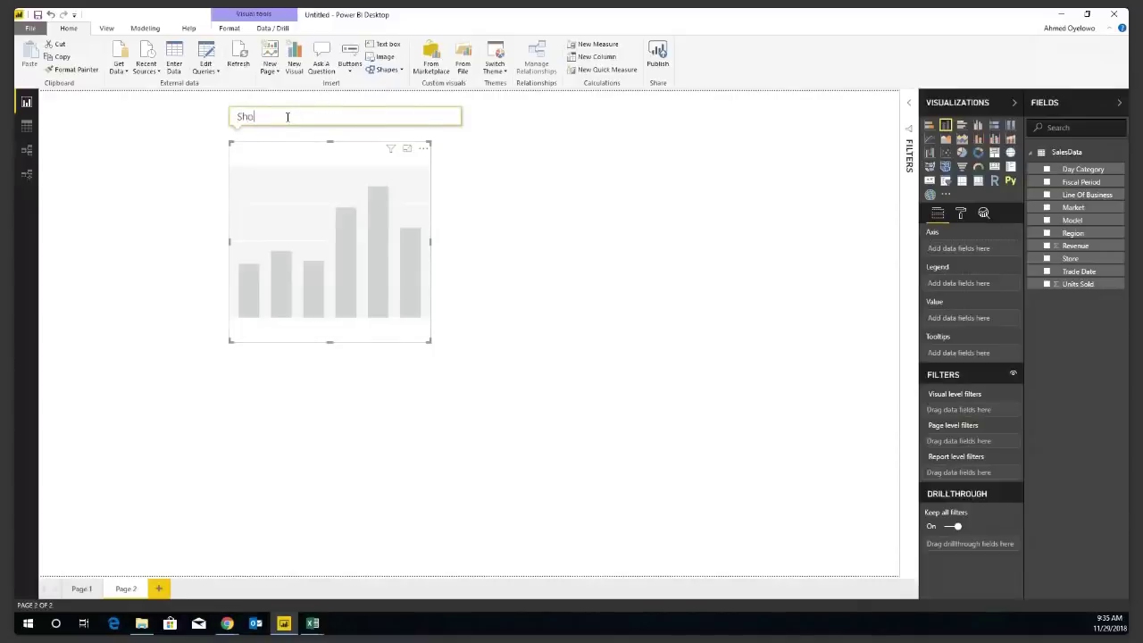
pyautogui.write('w me revenue')
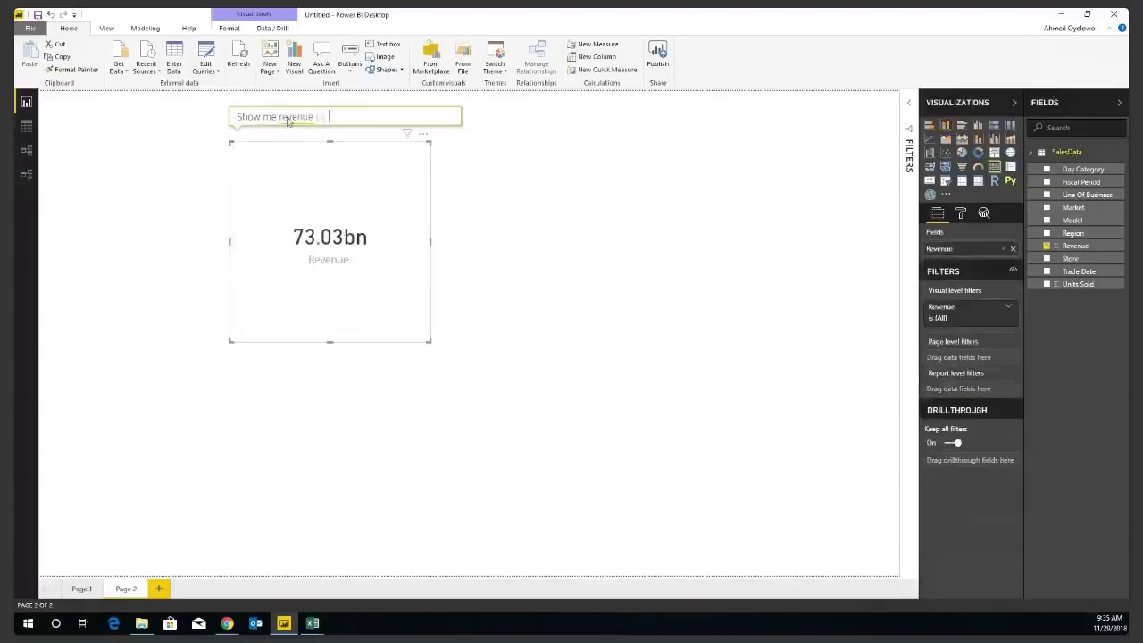
pyautogui.write(' by month')
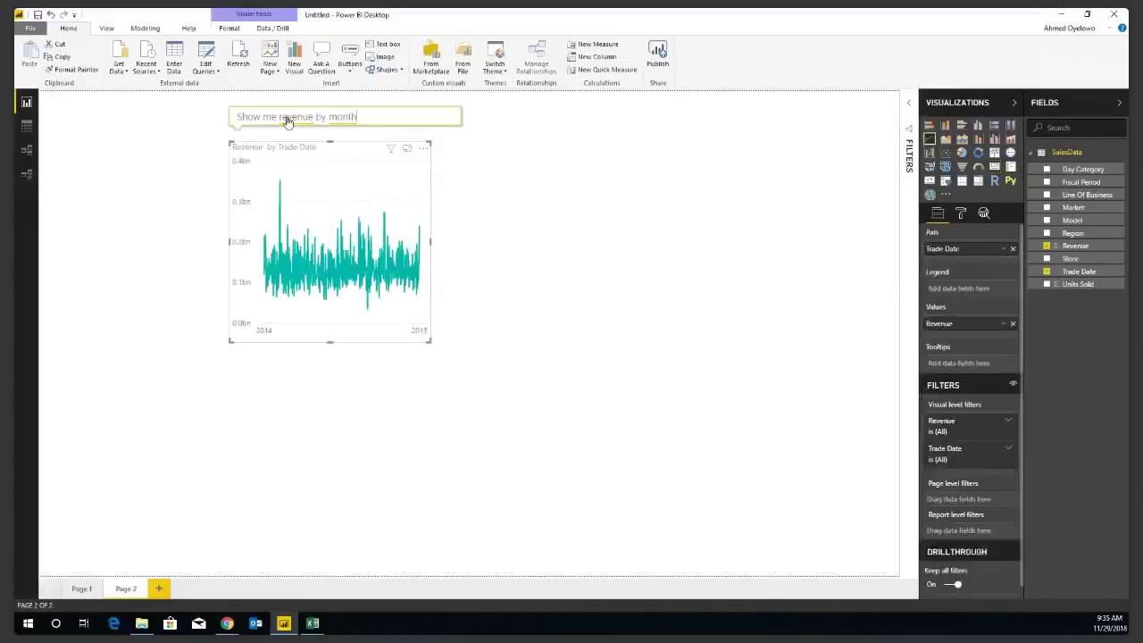
pyautogui.press('Return')
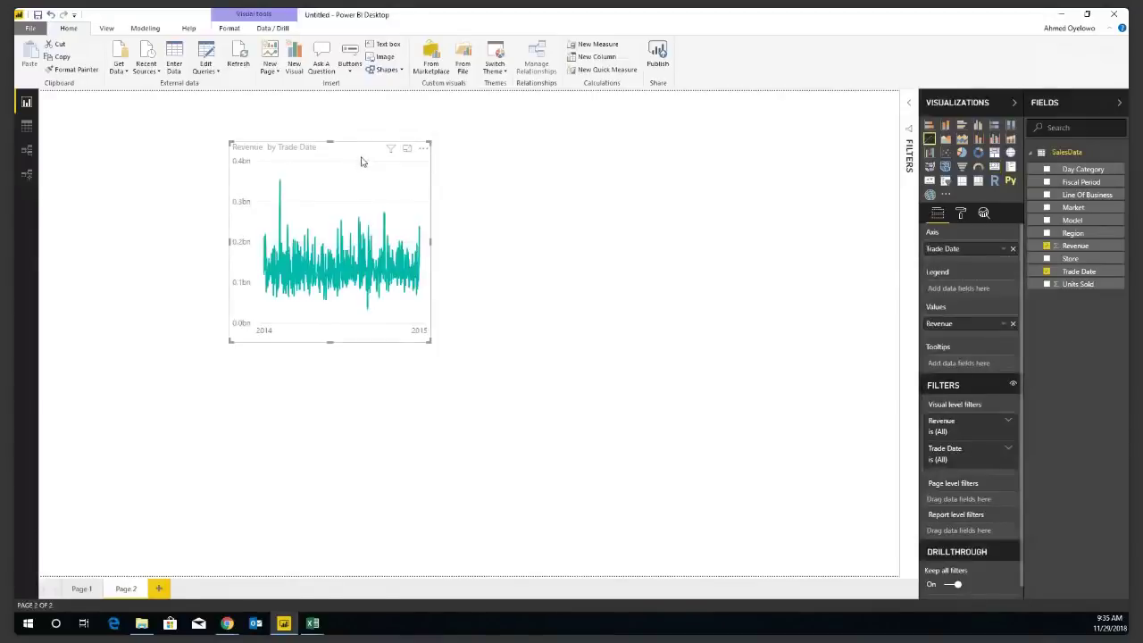
pyautogui.moveTo(366, 150); pyautogui.dragTo(197, 118)
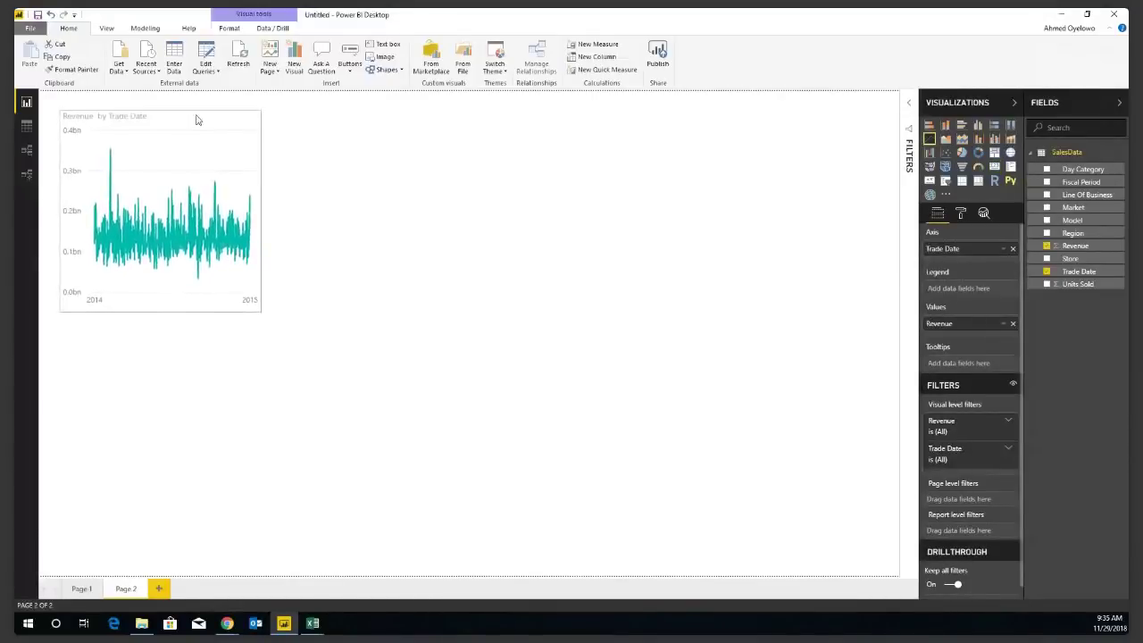
pyautogui.press('Delete')
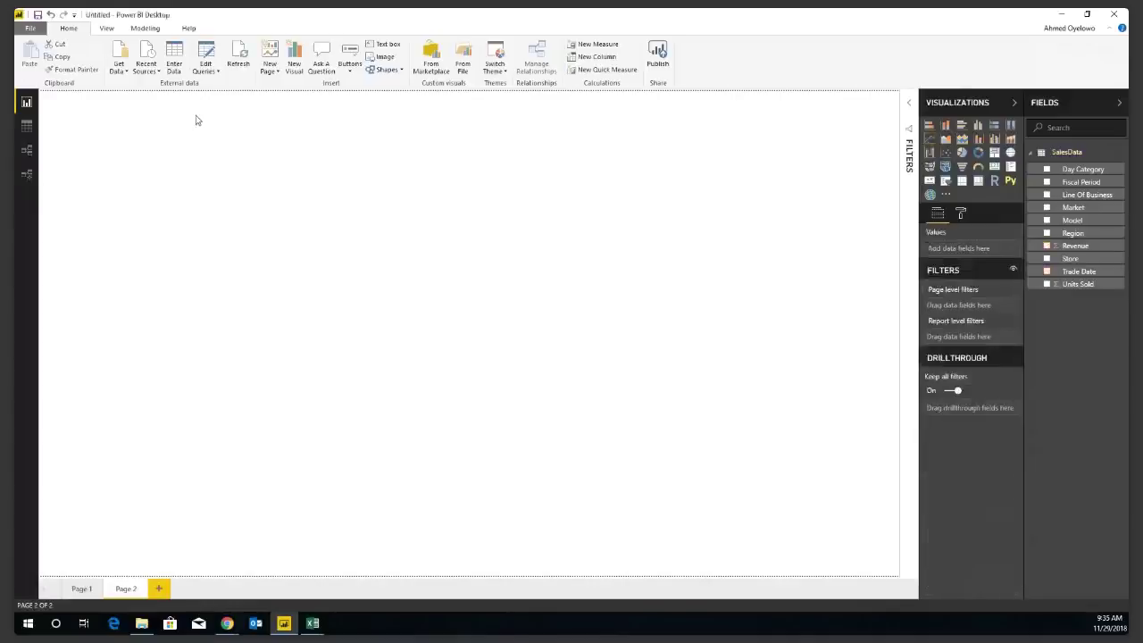
# Create a question visual asking "Show me revenue by month", matching revenue to the Revenue field and month to the Date Hierarchy's Month level
pyautogui.hotkey('ctrl', 'z')
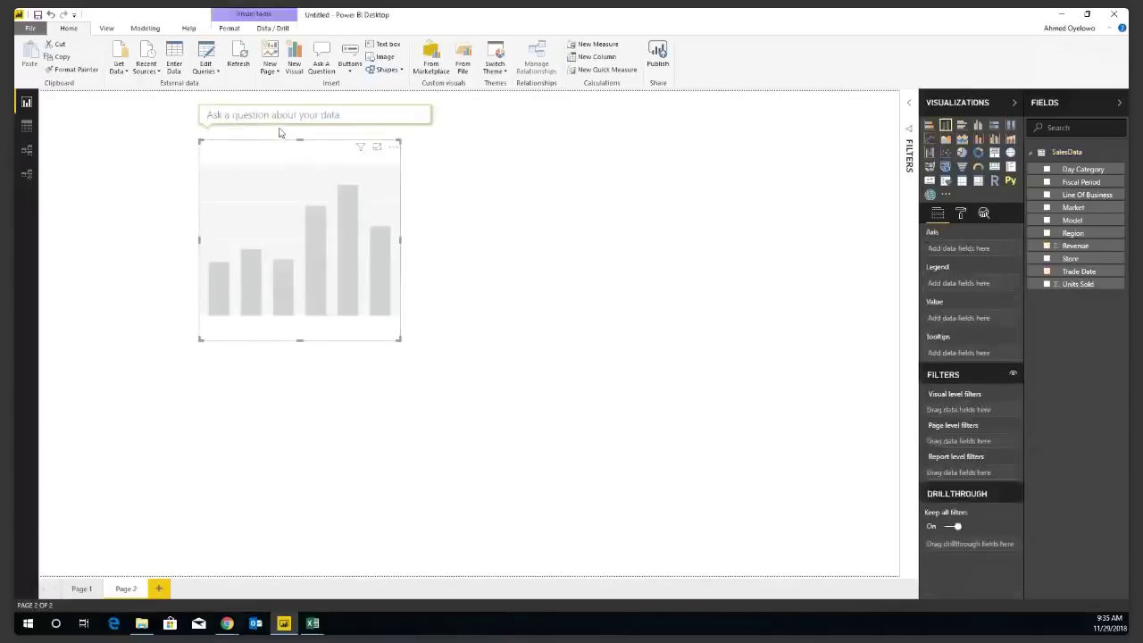
pyautogui.write('Show me')
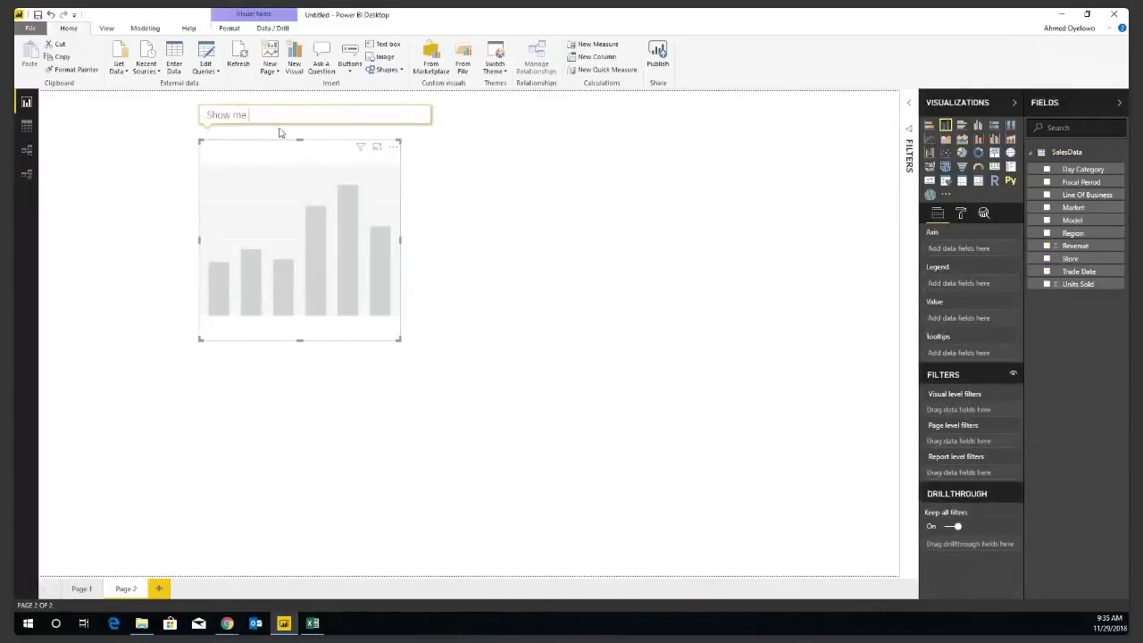
pyautogui.write(' revenue')
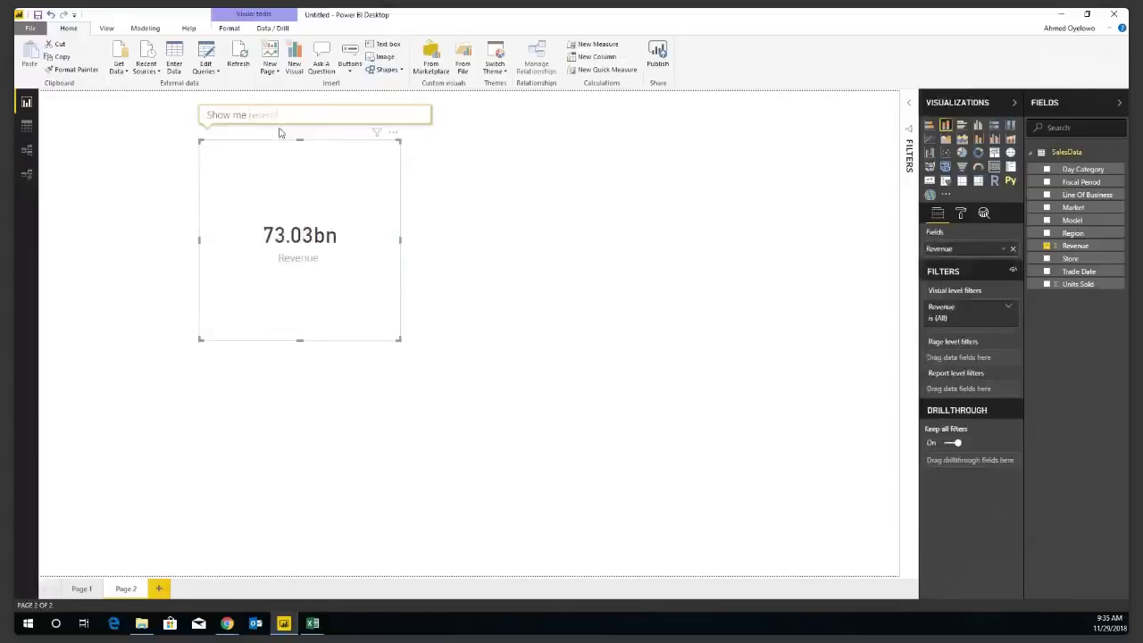
pyautogui.press('BackSpace')
pyautogui.press('BackSpace')
pyautogui.click(280, 132)
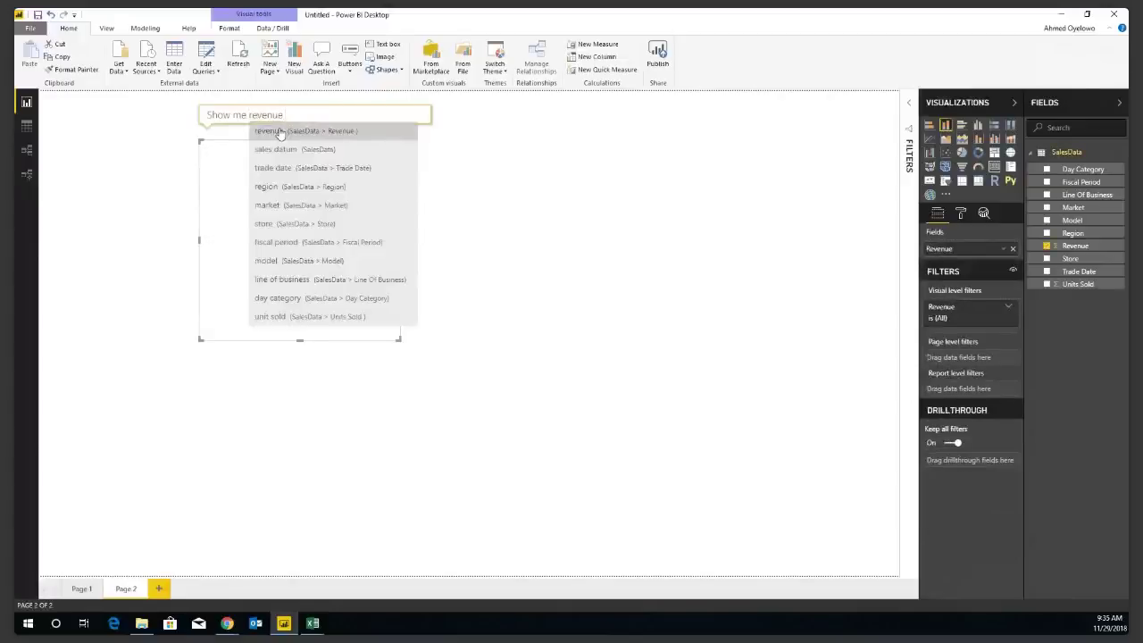
pyautogui.click(279, 131)
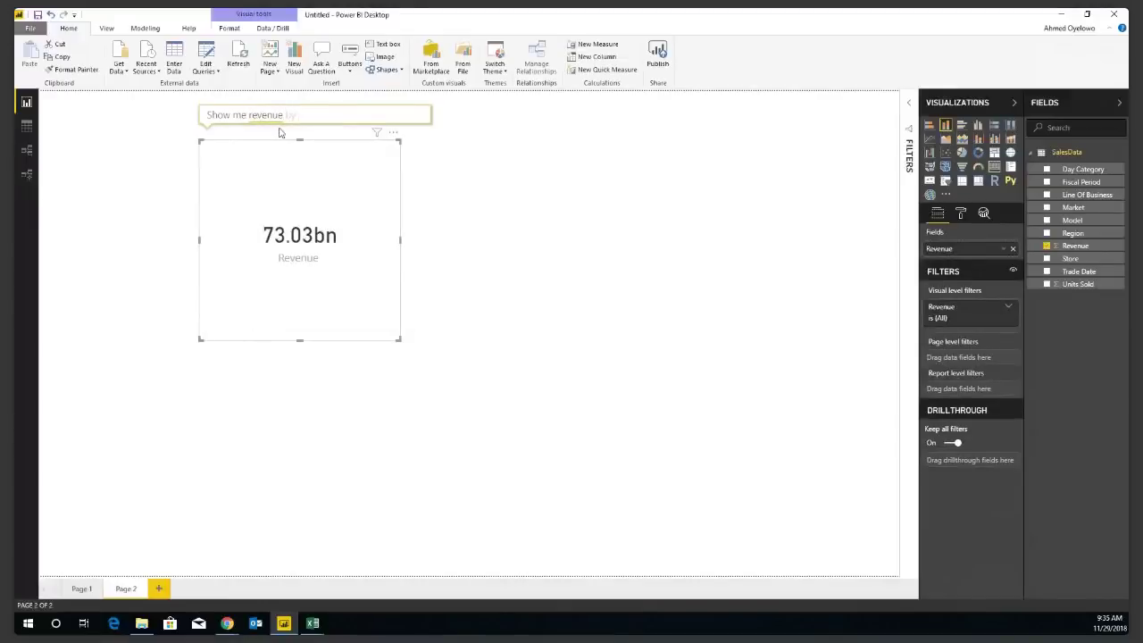
pyautogui.write('mont')
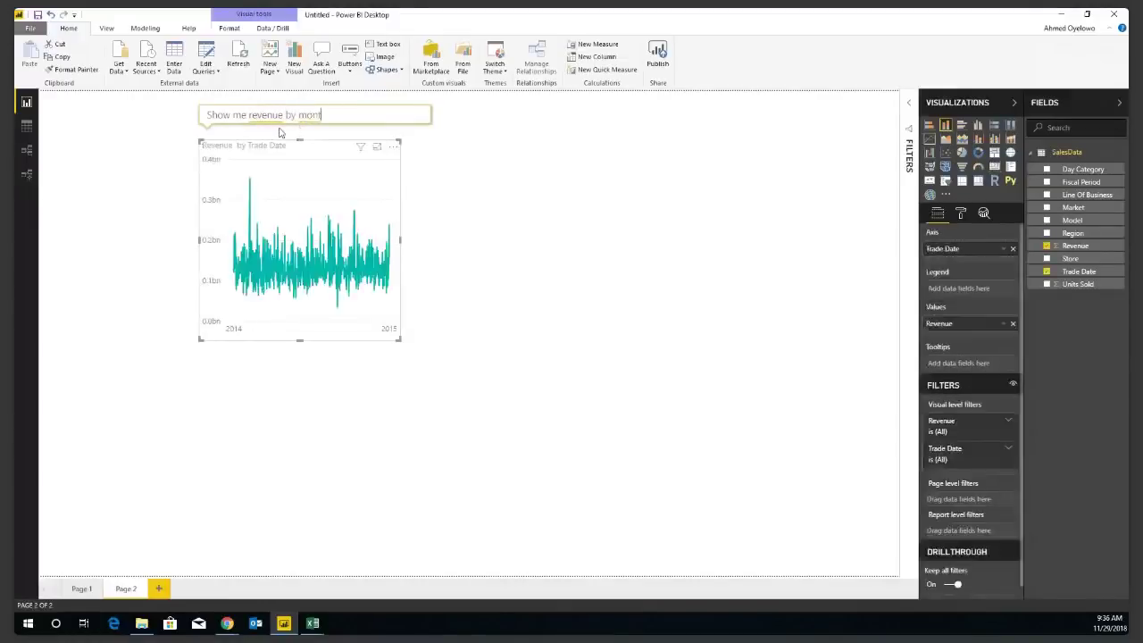
pyautogui.write('h')
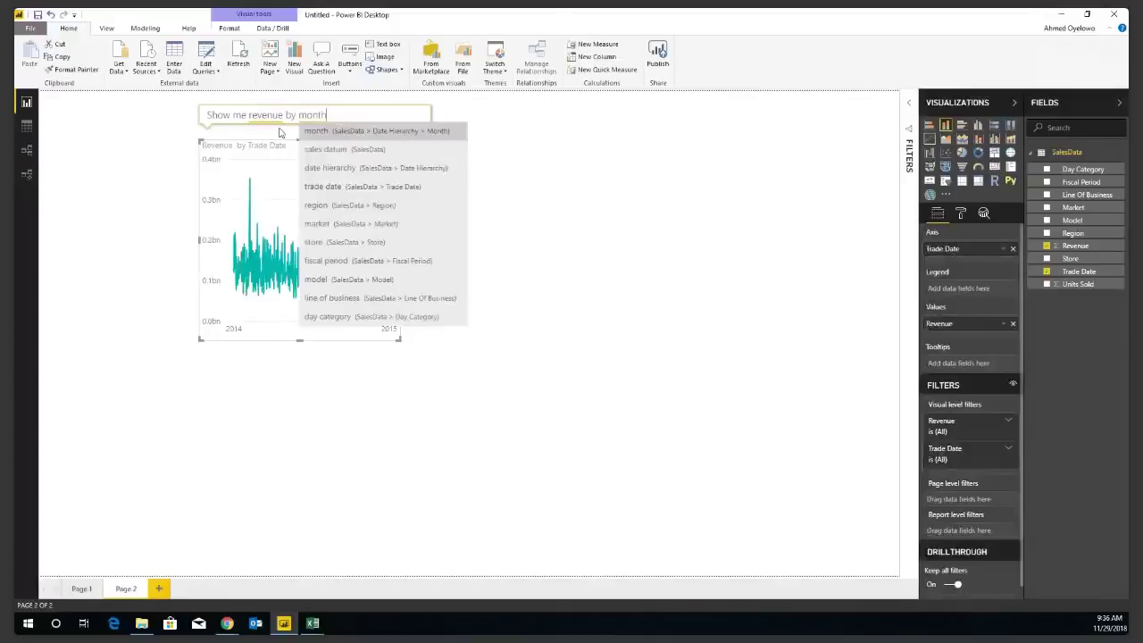
pyautogui.click(320, 133)
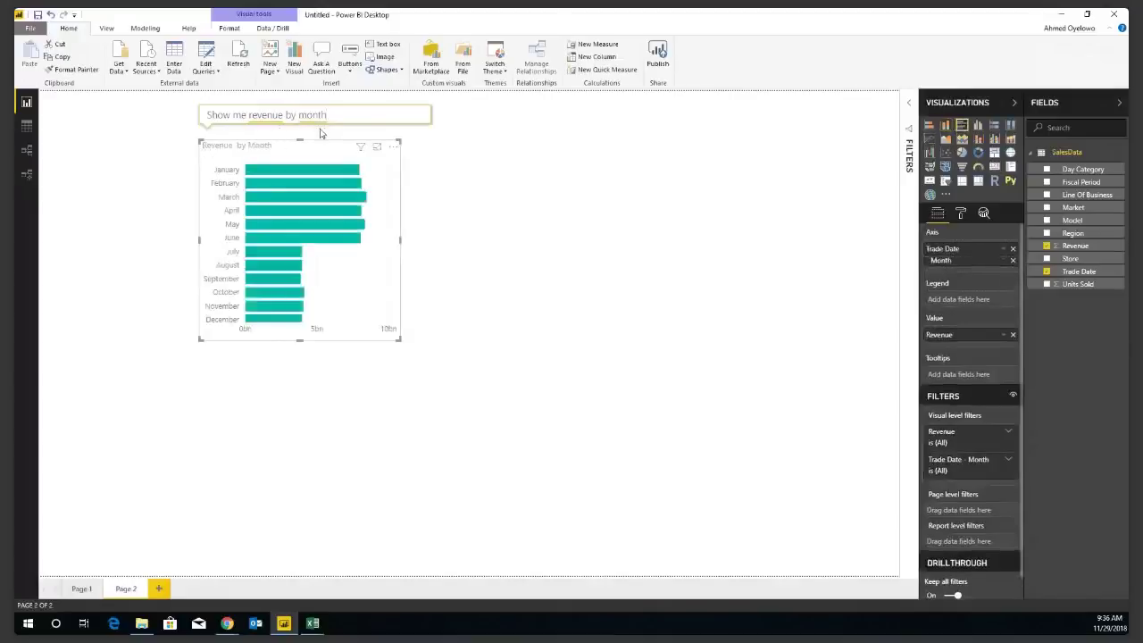
# Move the Revenue by Month bar chart to the report page's upper-left corner and enlarge it
pyautogui.moveTo(327, 153); pyautogui.dragTo(148, 112)
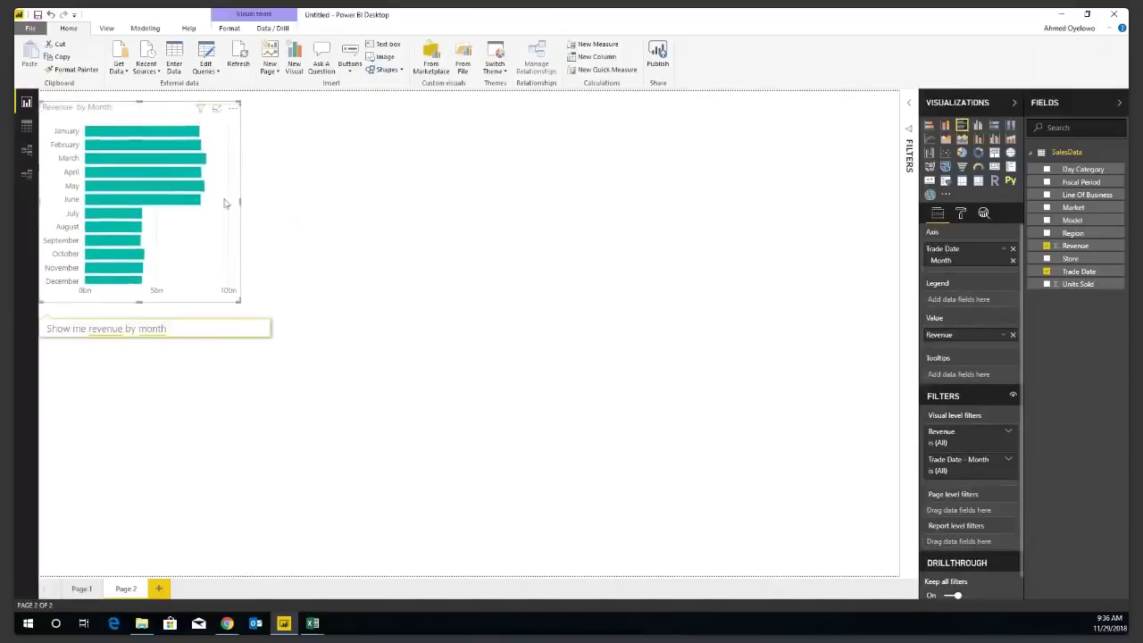
pyautogui.click(304, 143)
pyautogui.click(149, 113)
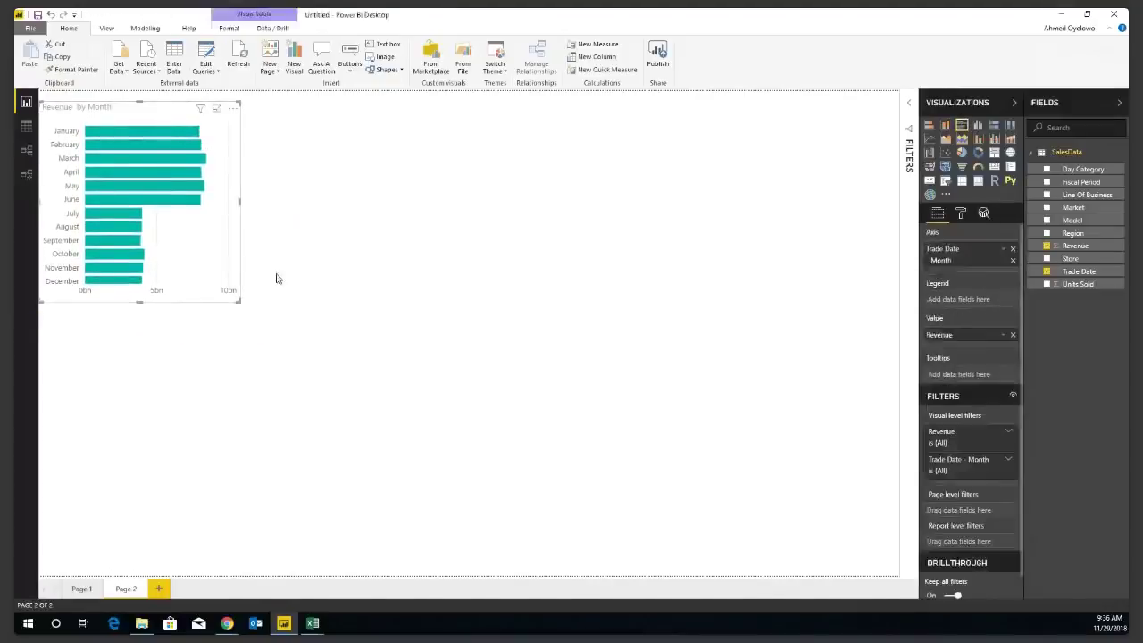
pyautogui.moveTo(238, 301); pyautogui.dragTo(339, 386)
pyautogui.click(429, 252)
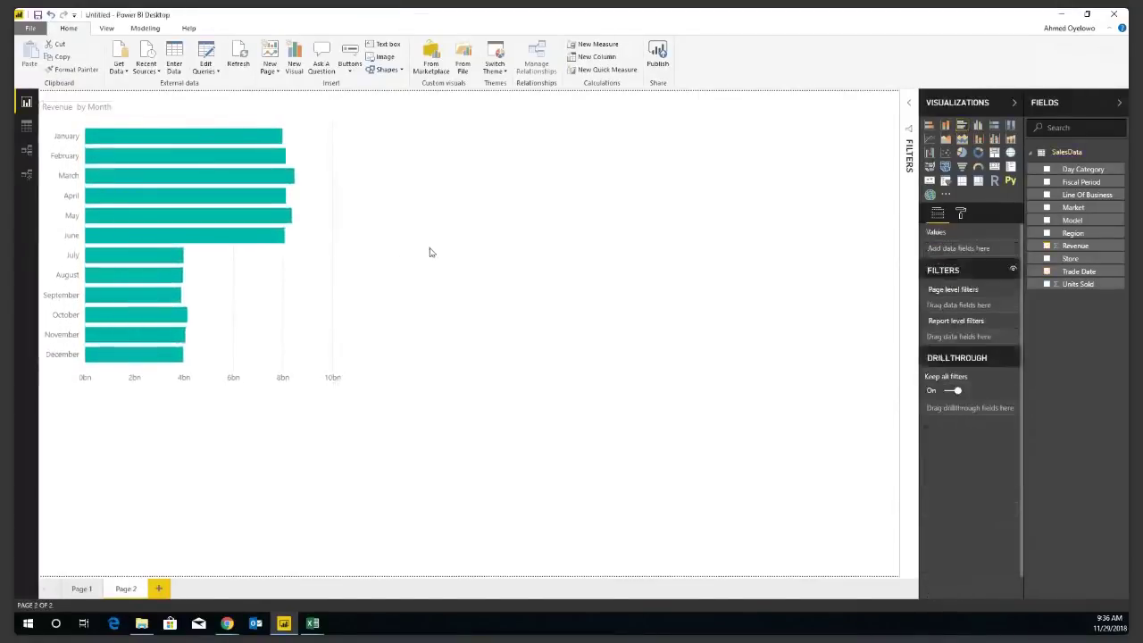
pyautogui.click(242, 112)
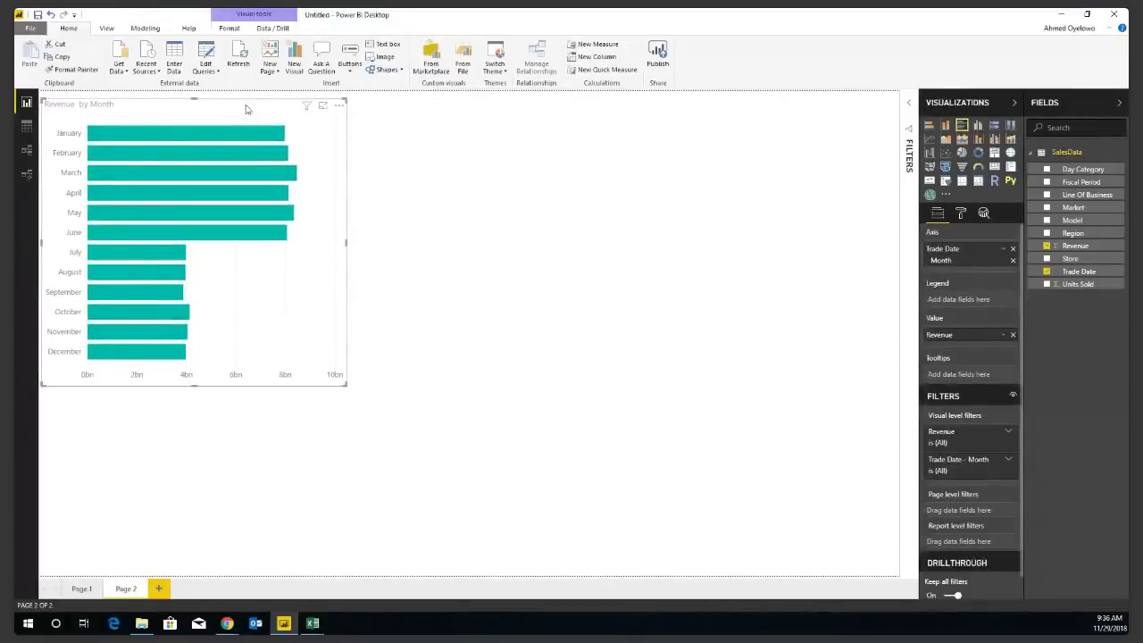
# Add a second question visual asking "What is the revenue amount for North Central in April 2015" beside the bar chart, and shrink its card
pyautogui.click(521, 154)
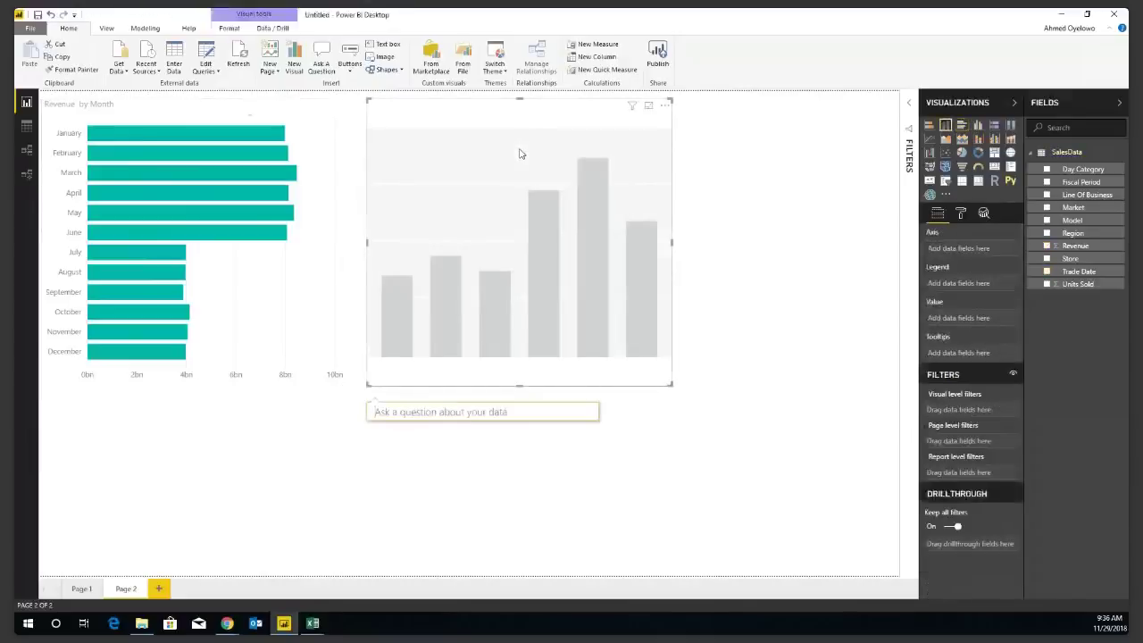
pyautogui.write('What is the ')
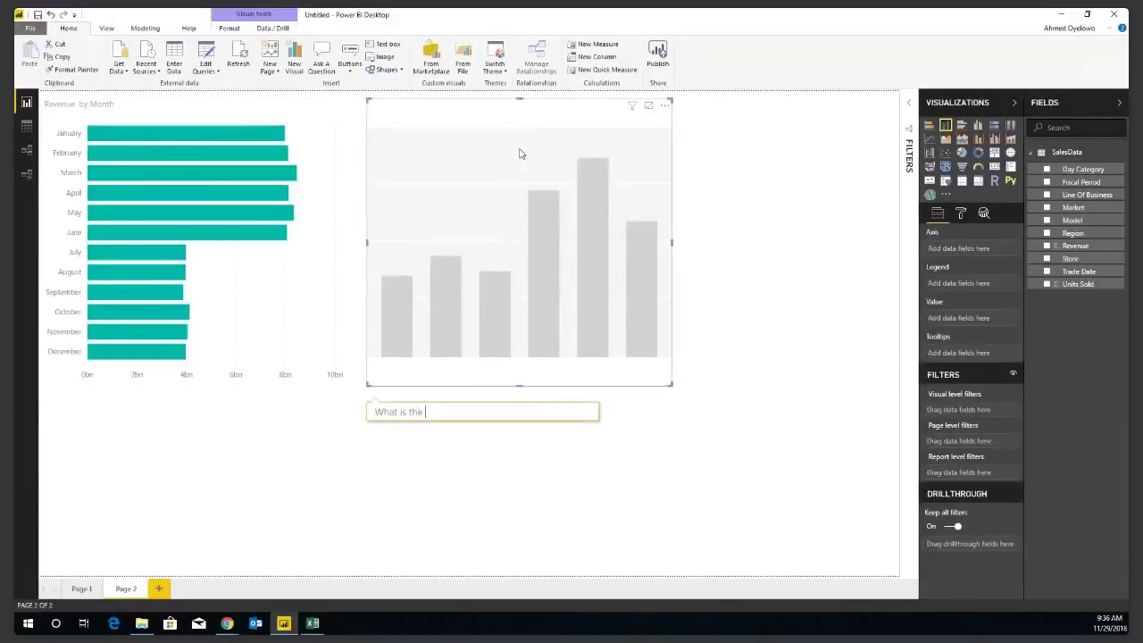
pyautogui.write('revenue amount')
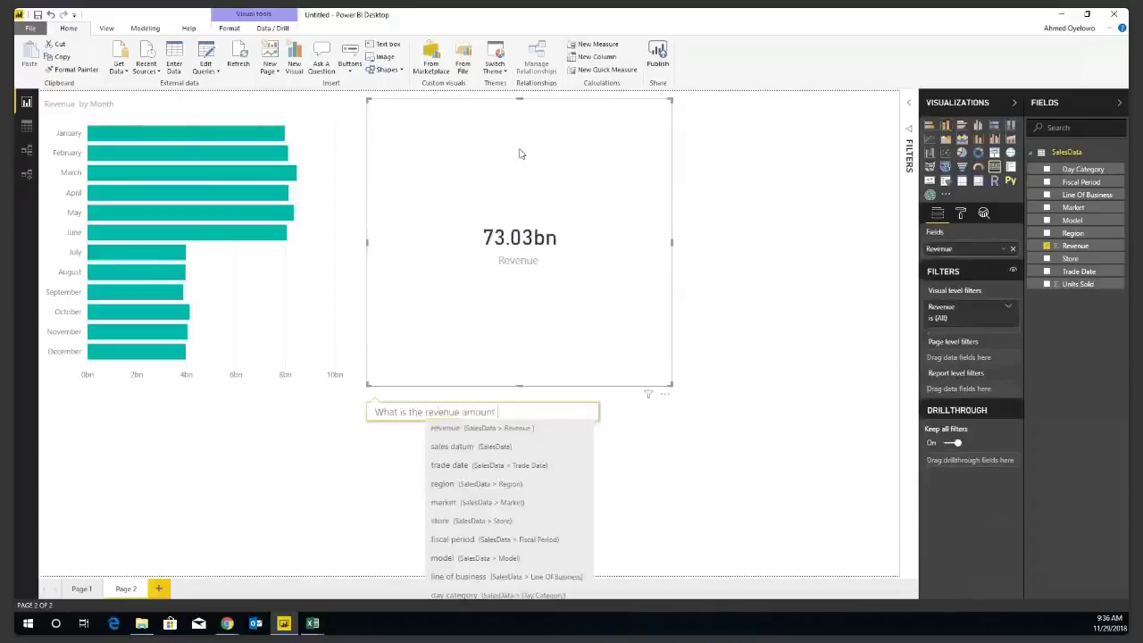
pyautogui.write(' for n')
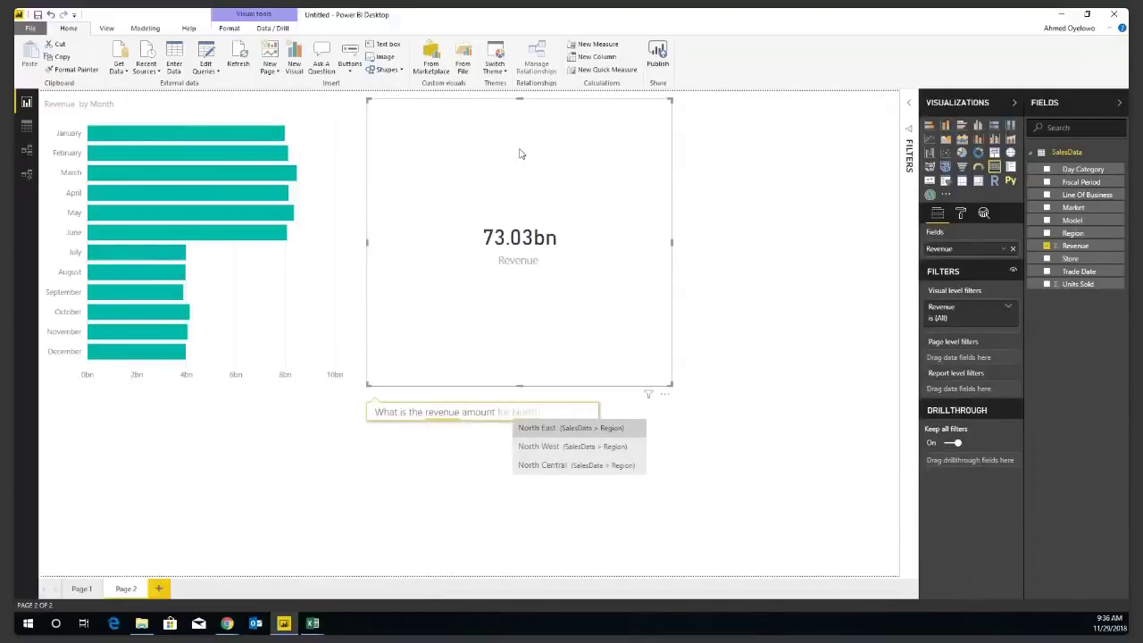
pyautogui.write('orth Cent')
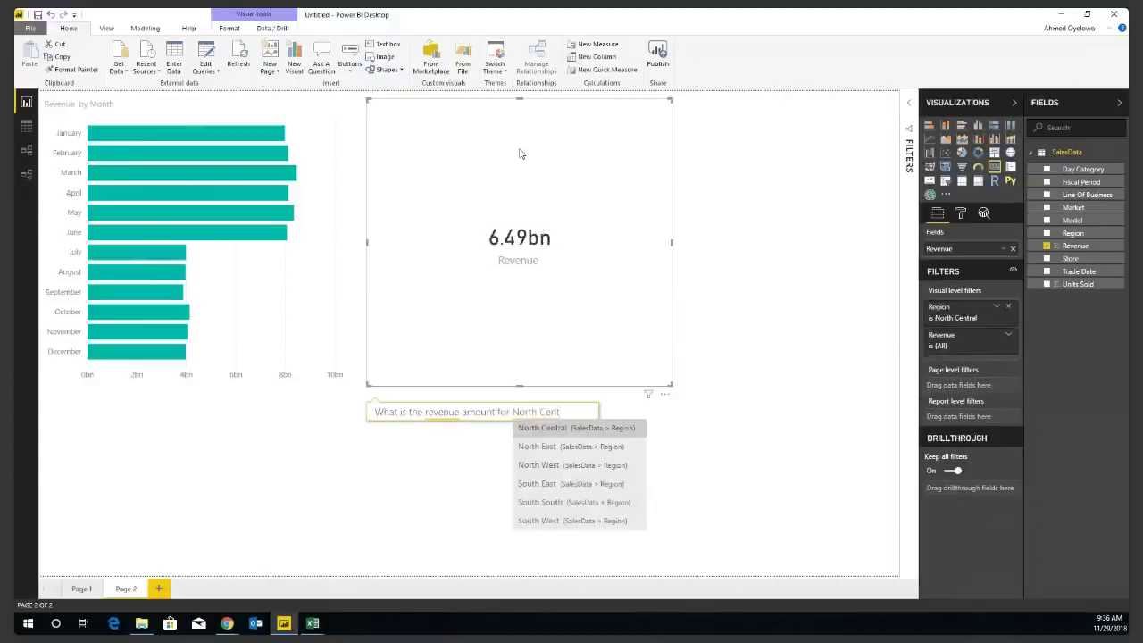
pyautogui.write('ra')
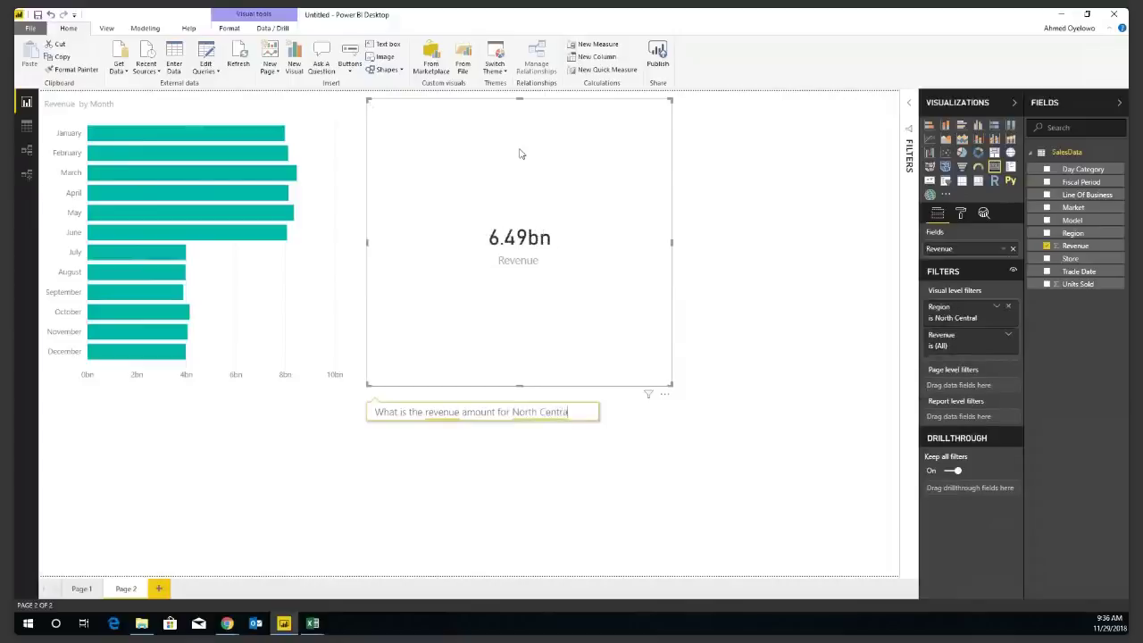
pyautogui.write('l in')
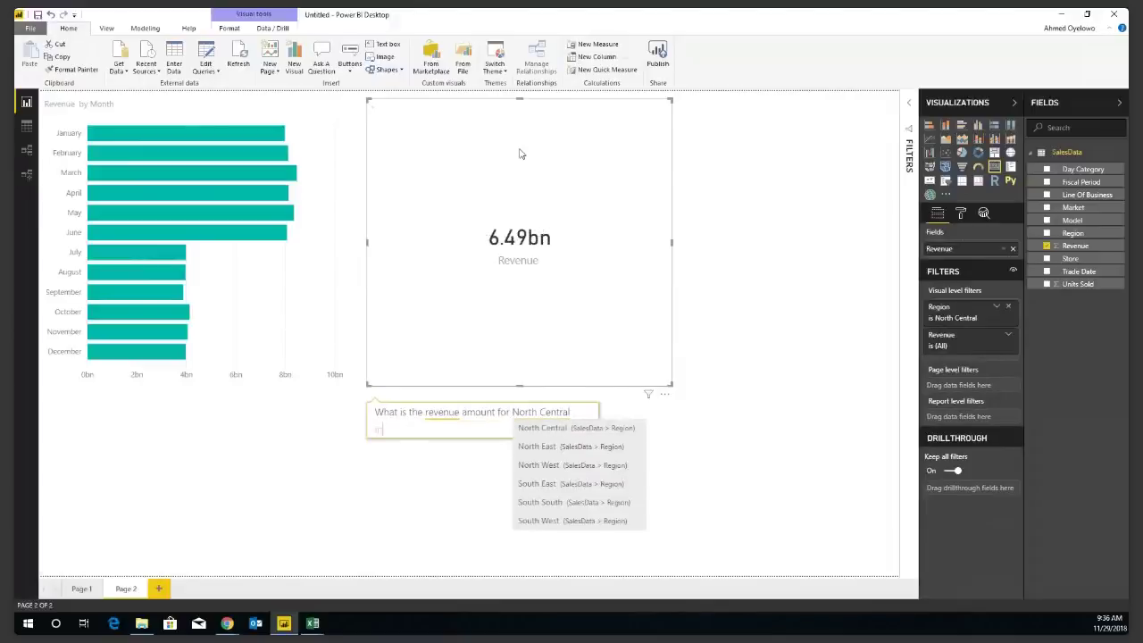
pyautogui.write(' April 2')
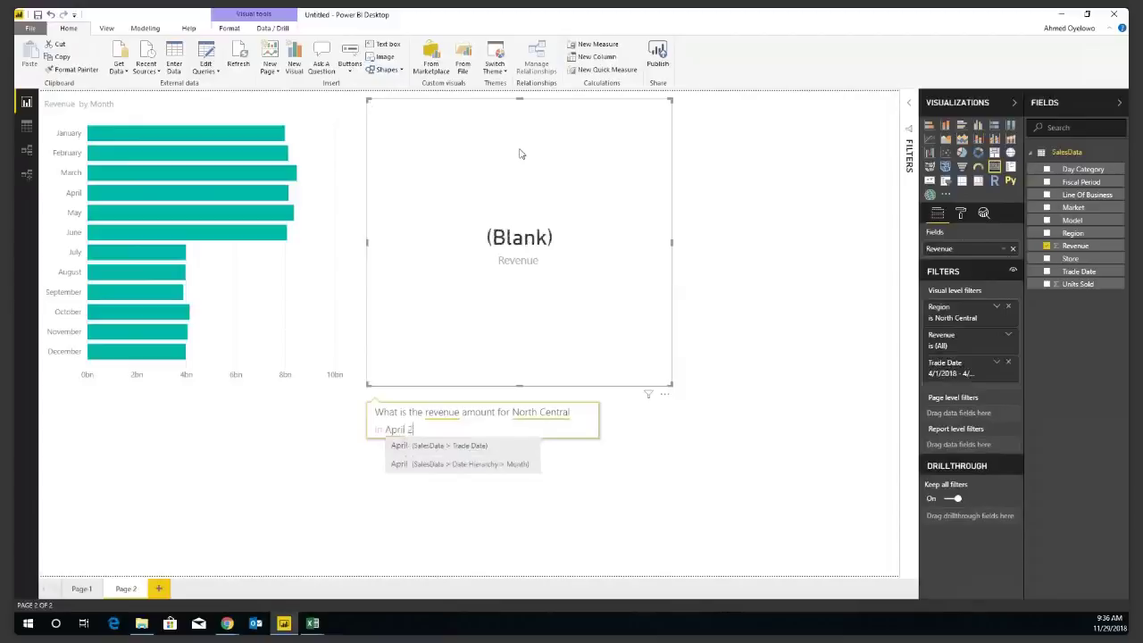
pyautogui.write('015')
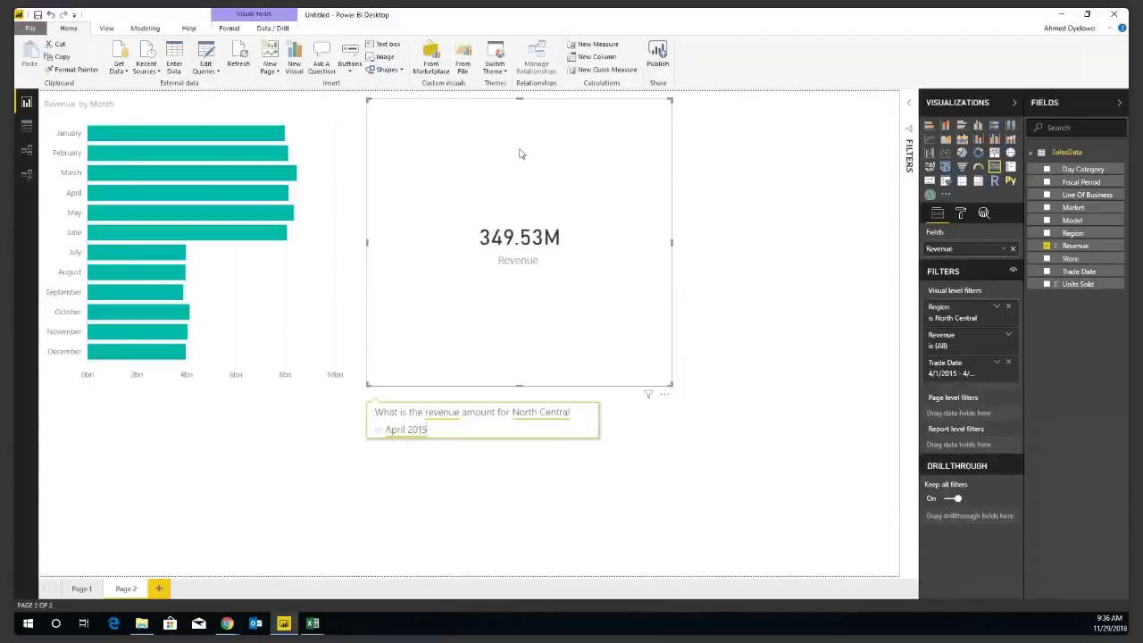
pyautogui.click(521, 154)
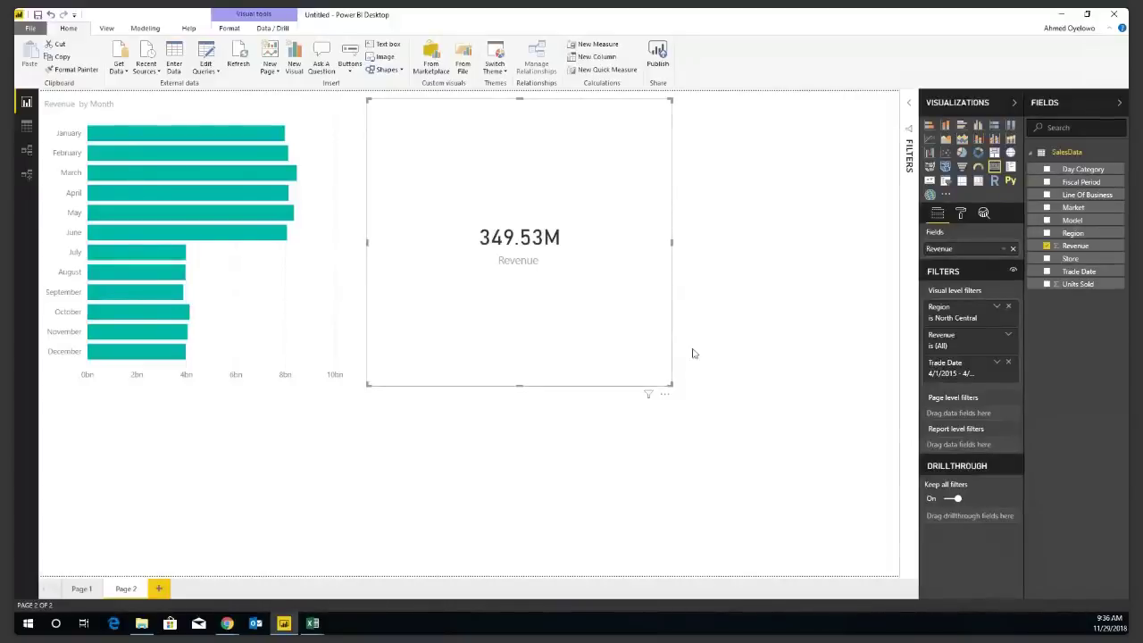
pyautogui.moveTo(671, 383); pyautogui.dragTo(599, 279)
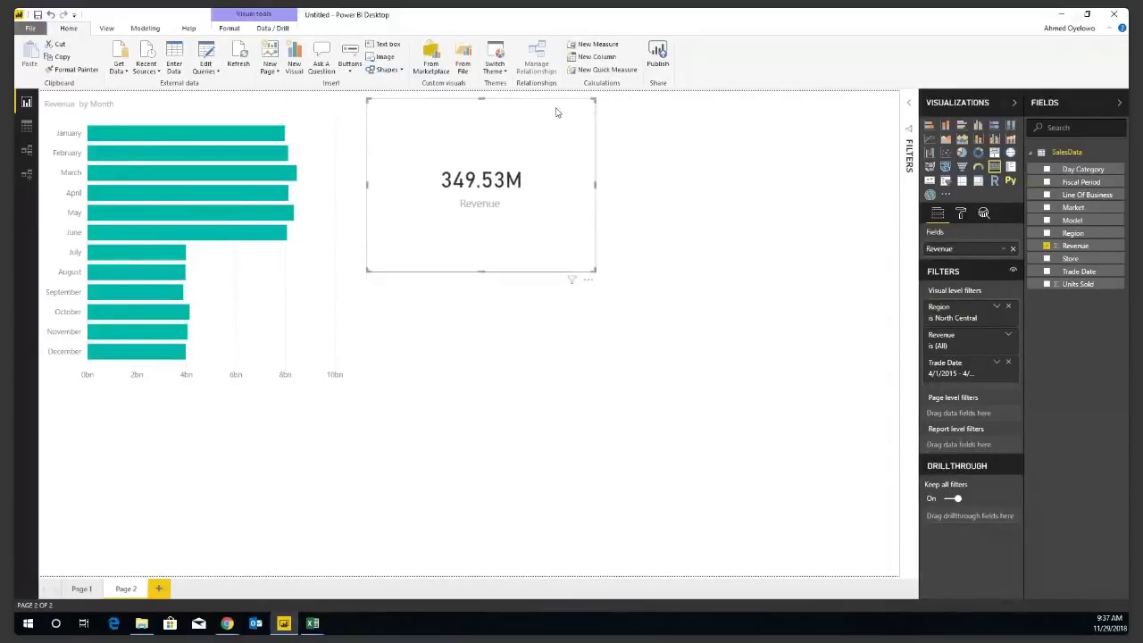
pyautogui.click(686, 141)
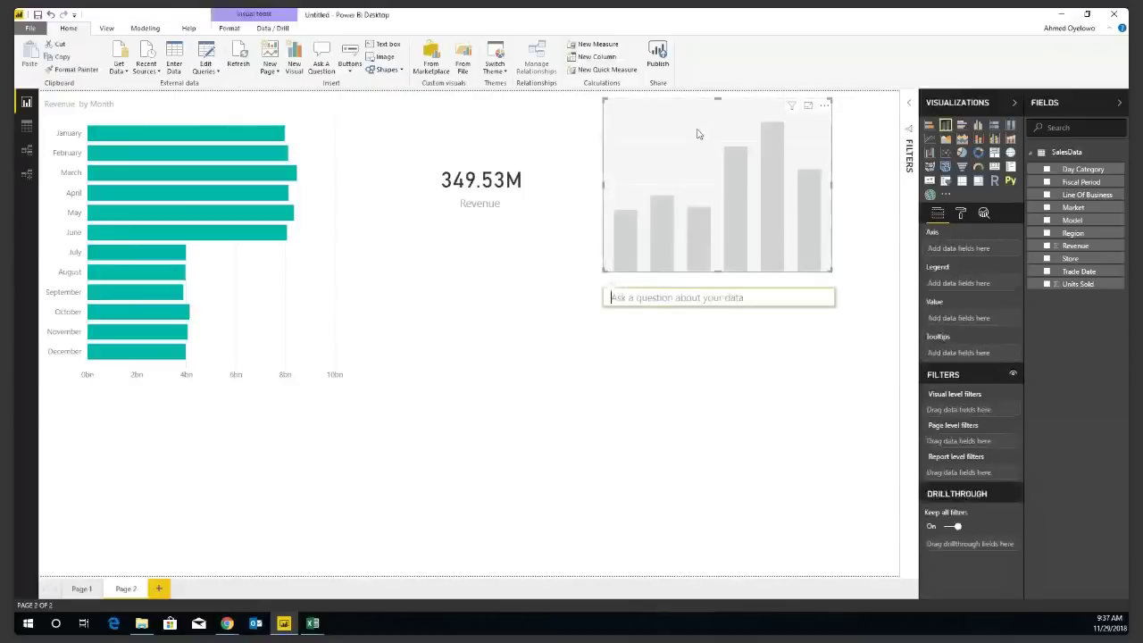
pyautogui.write('Whayt')
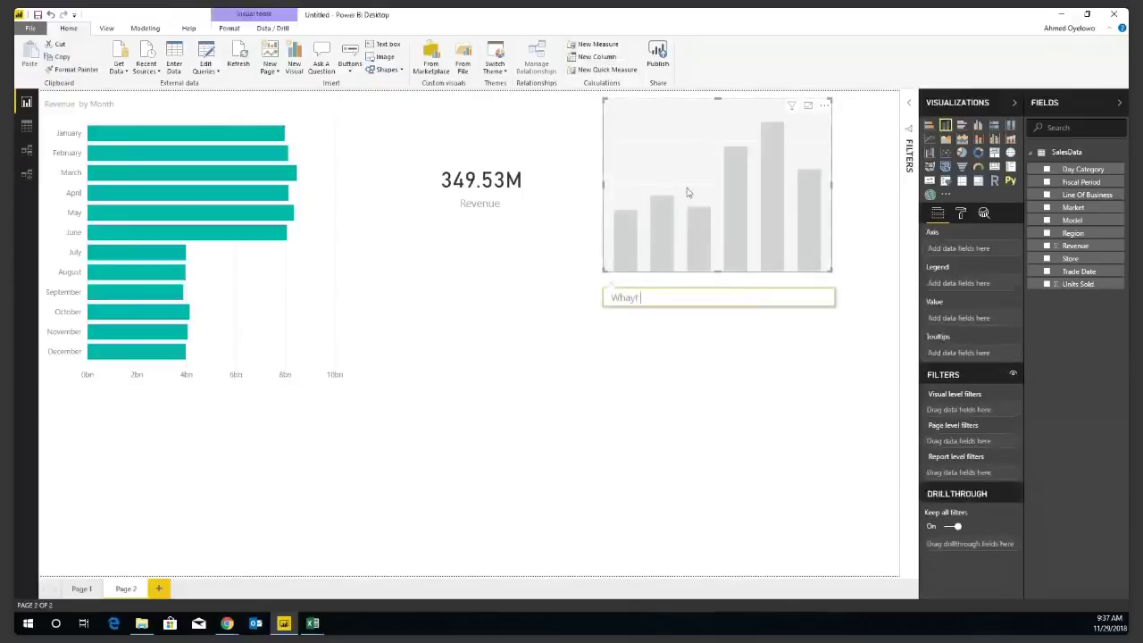
pyautogui.press('BackSpace')
pyautogui.write('t is the Sales amount')
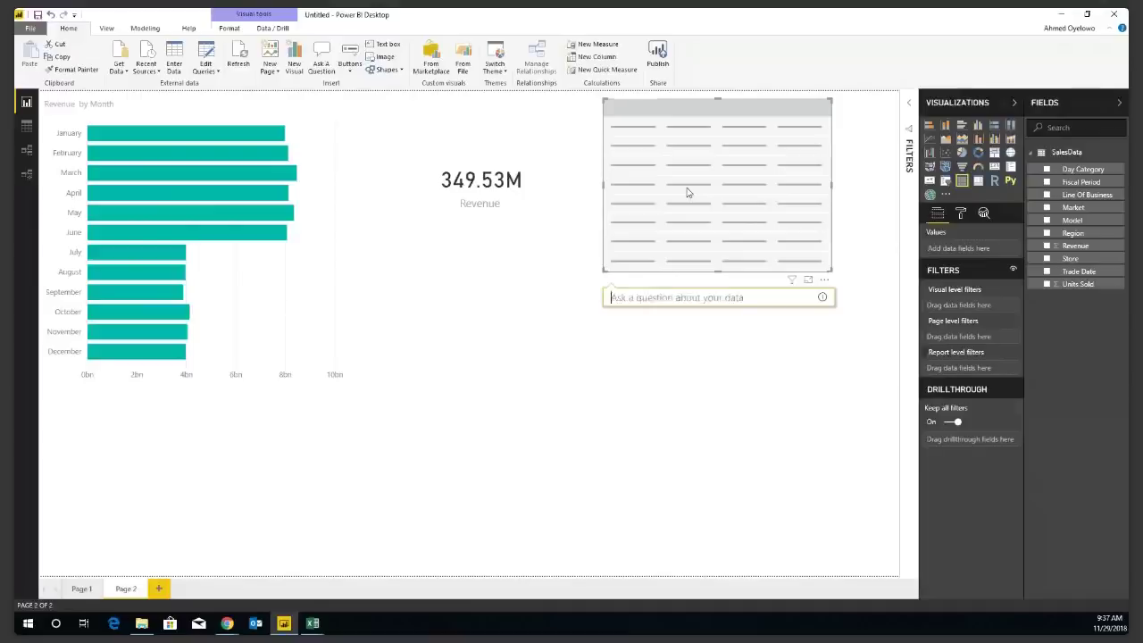
pyautogui.press('Delete')
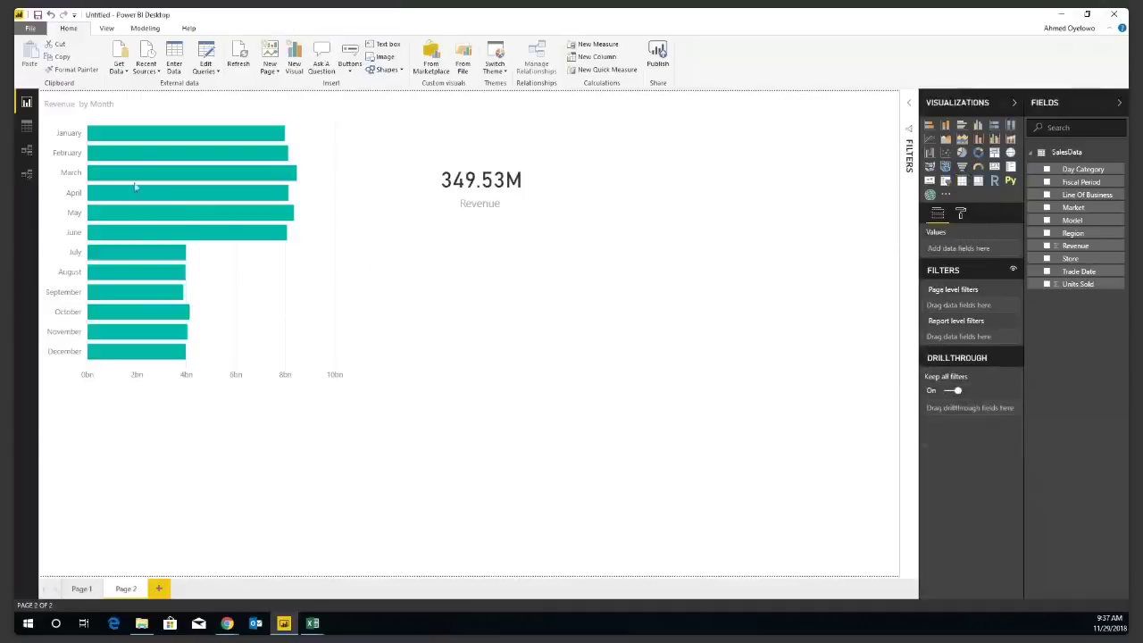
# Switch to the relationship diagram and enlarge the SalesData table until all its fields fit
pyautogui.click(29, 156)
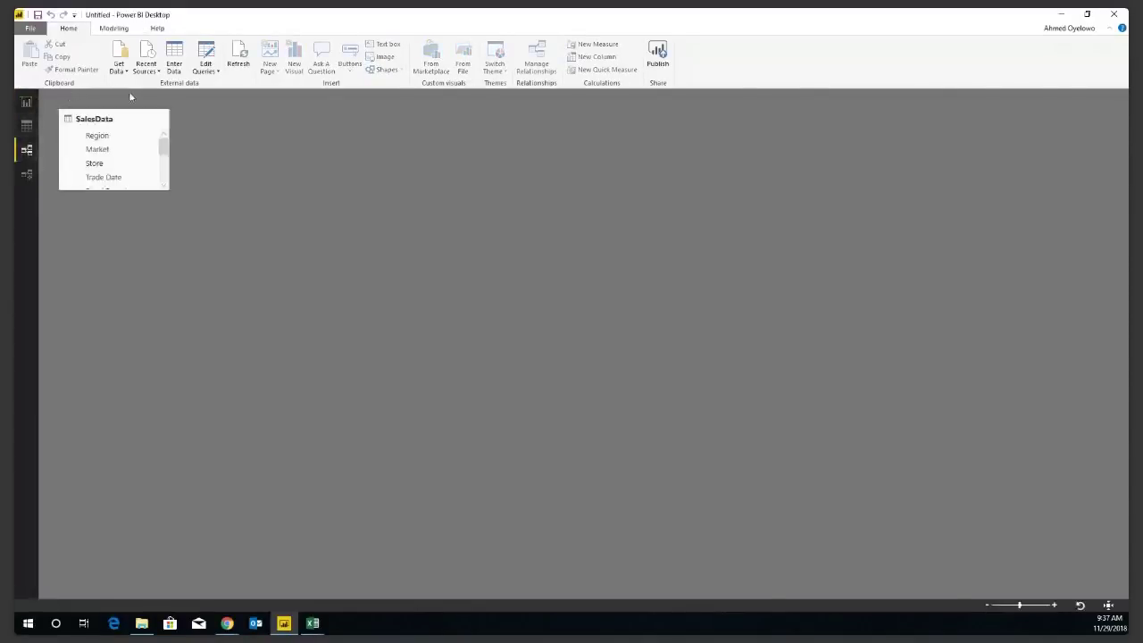
pyautogui.click(147, 118)
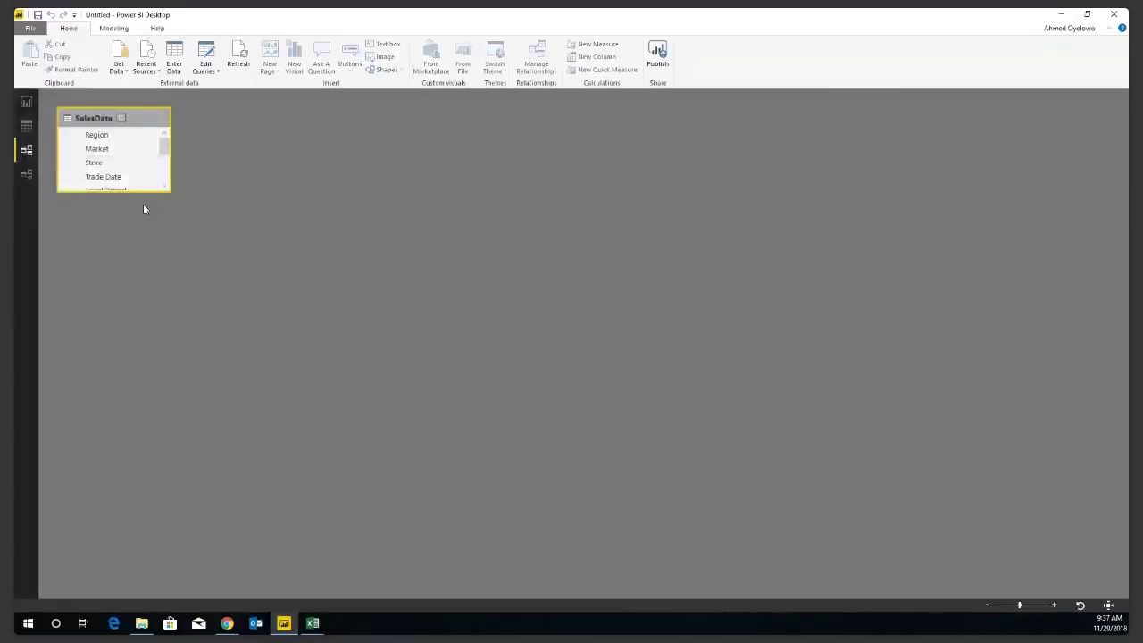
pyautogui.moveTo(141, 198); pyautogui.dragTo(153, 312)
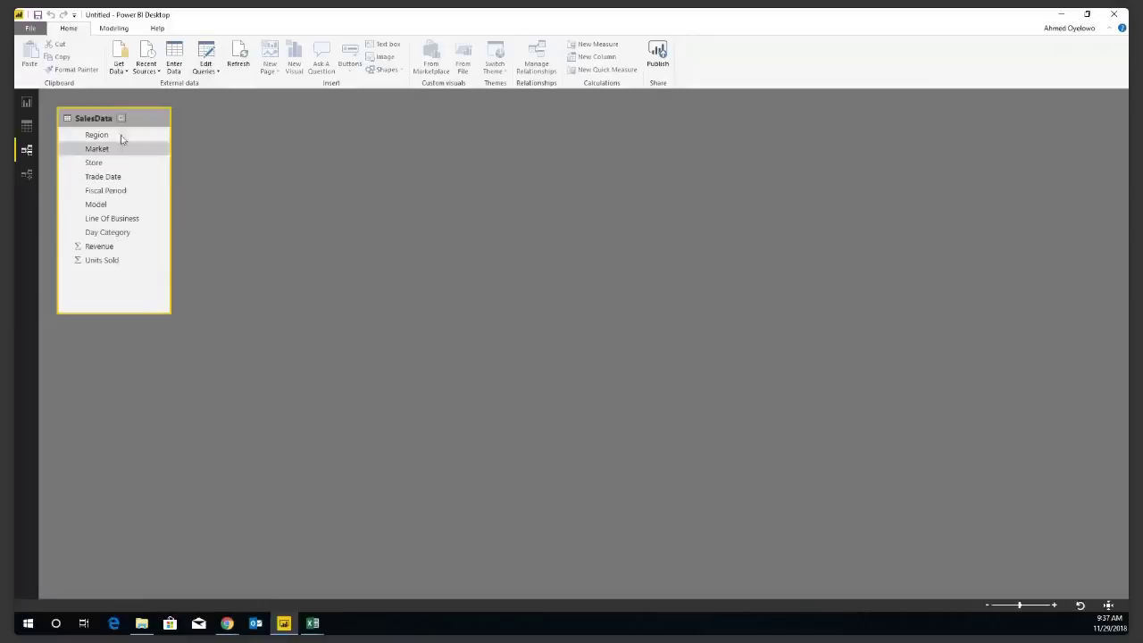
# Add "sales amount" as a synonym for the Revenue field of the SalesData table
pyautogui.click(114, 28)
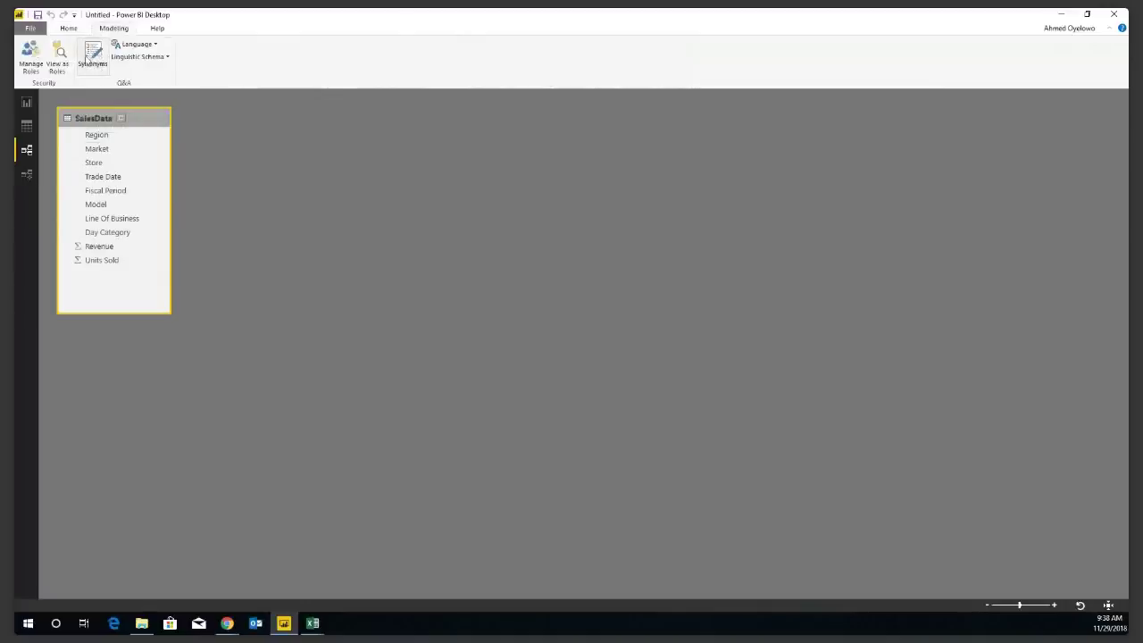
pyautogui.click(115, 246)
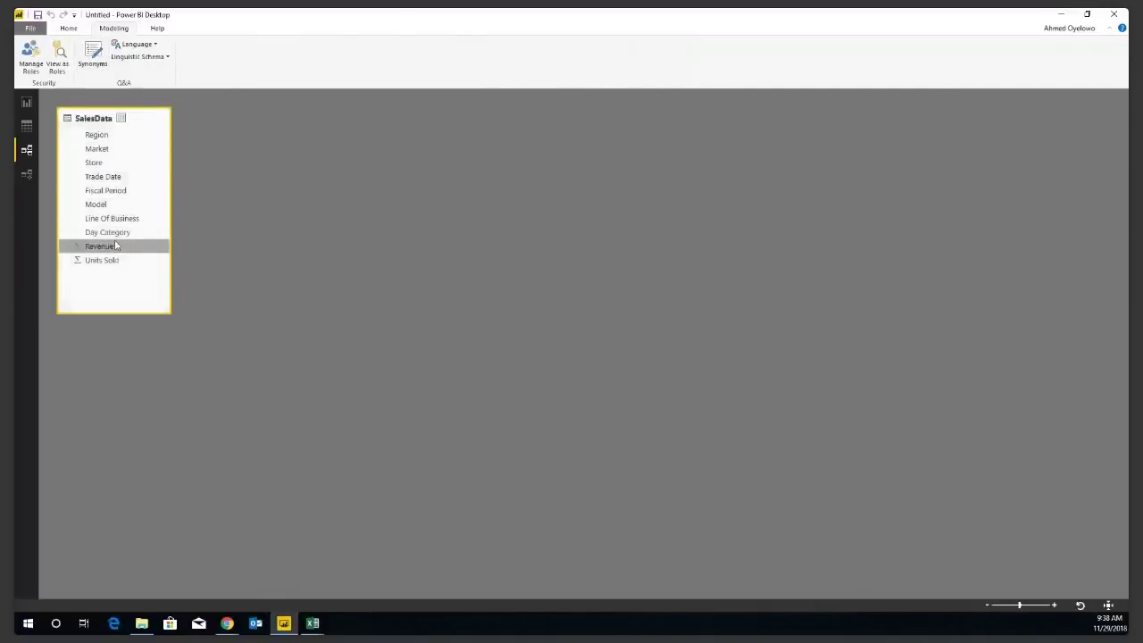
pyautogui.click(92, 55)
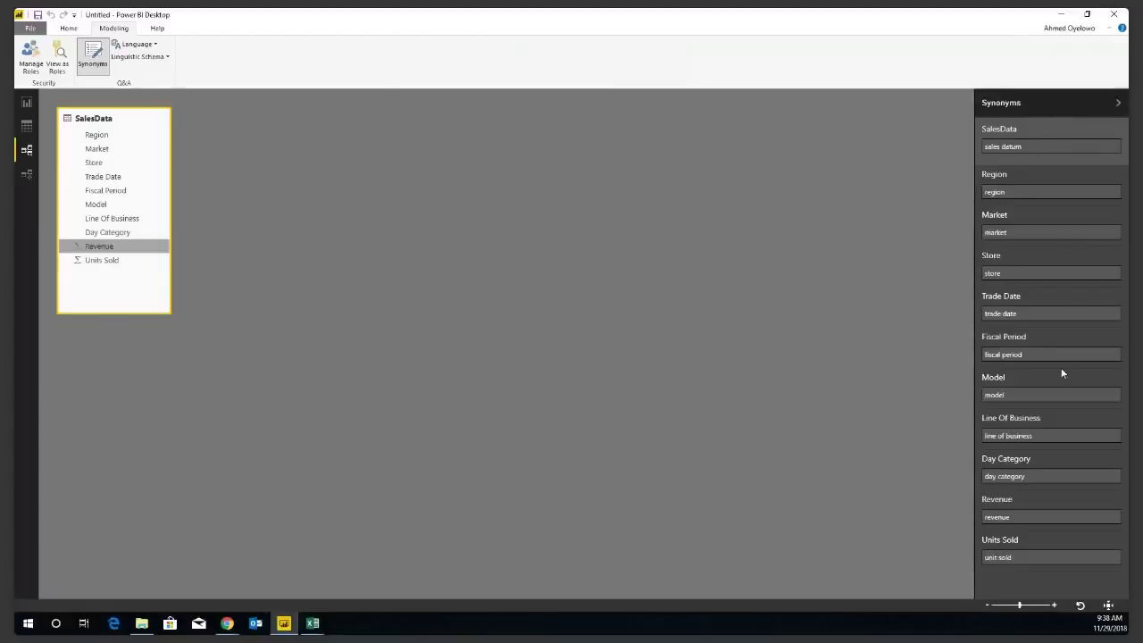
pyautogui.click(1021, 516)
pyautogui.write('sales')
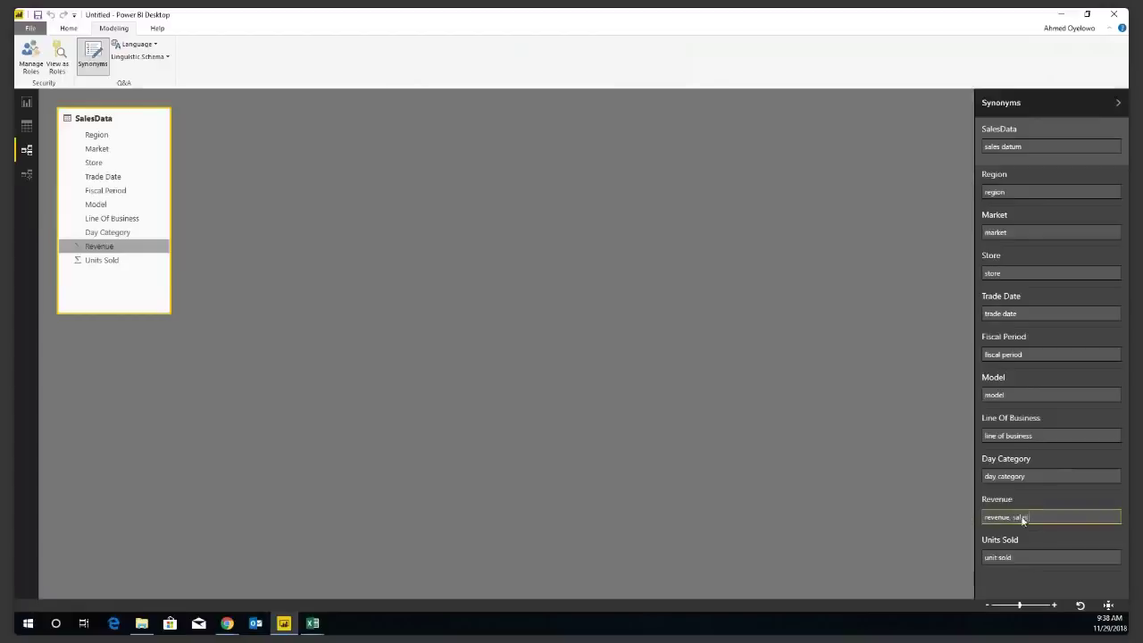
pyautogui.write(' amount')
# Back on the report page, add a question visual beside the existing card asking "what is the sales amount for North Central"
pyautogui.click(29, 106)
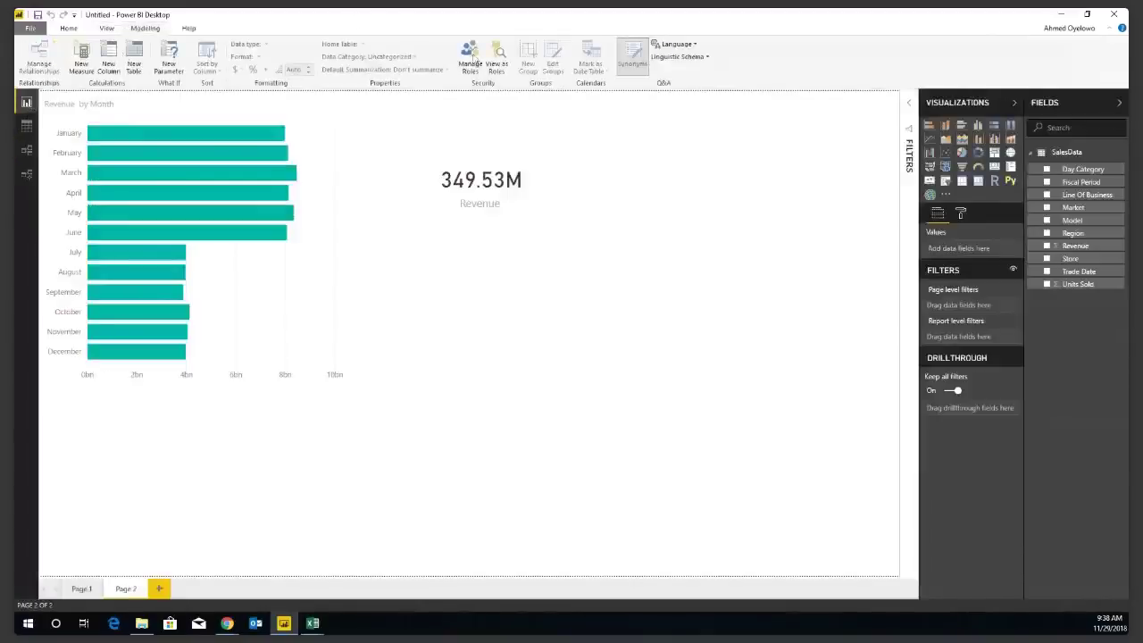
pyautogui.doubleClick(729, 181)
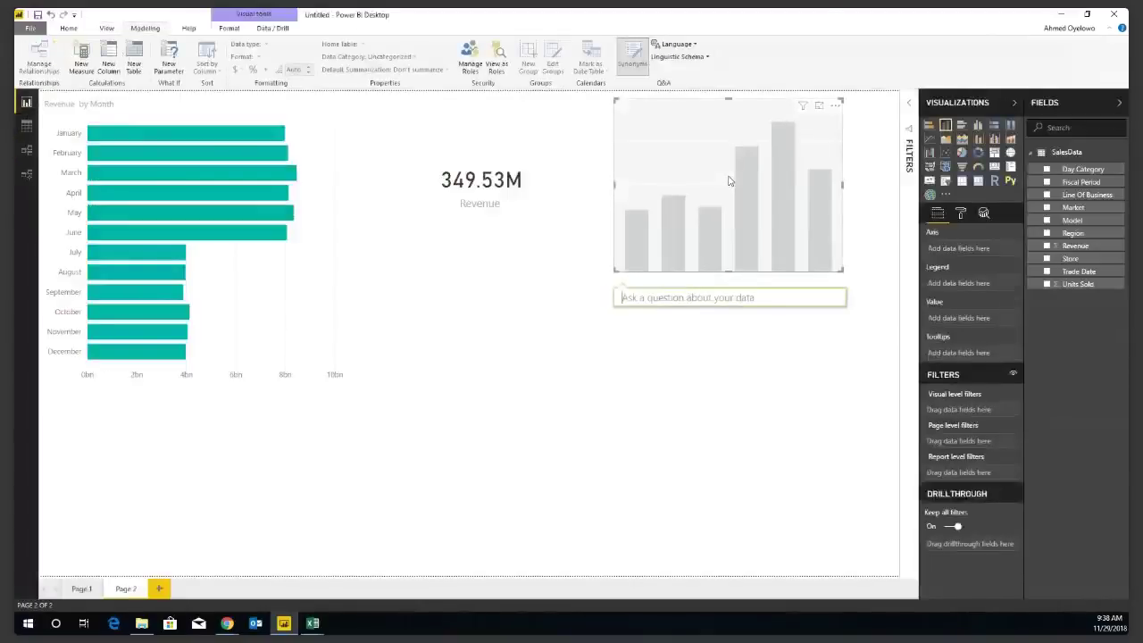
pyautogui.write('what is the ')
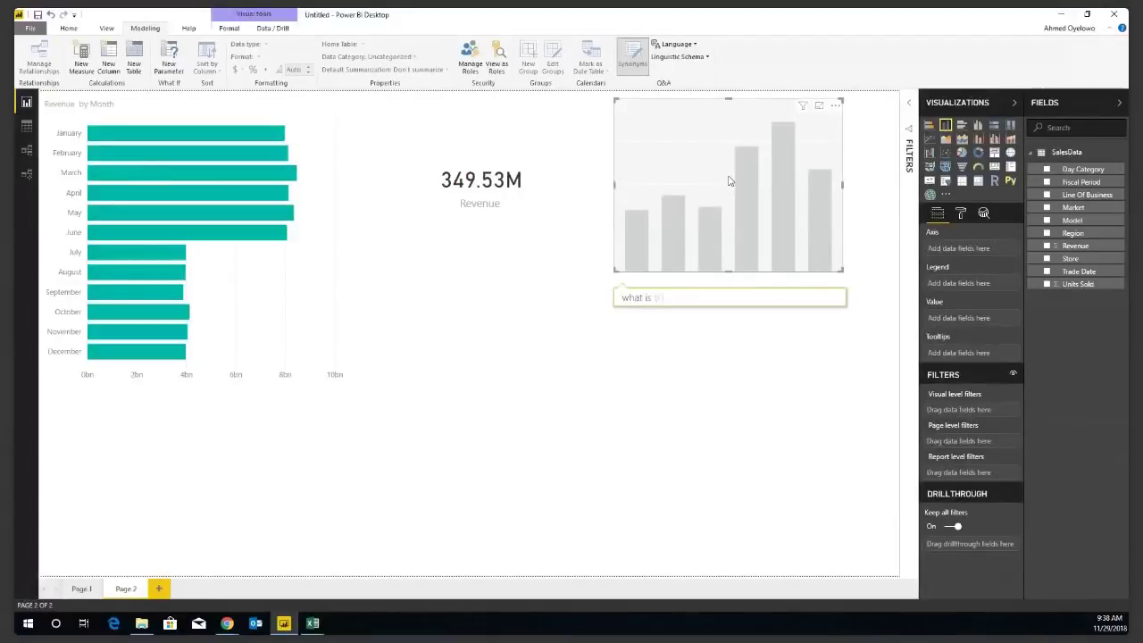
pyautogui.write('sales amo')
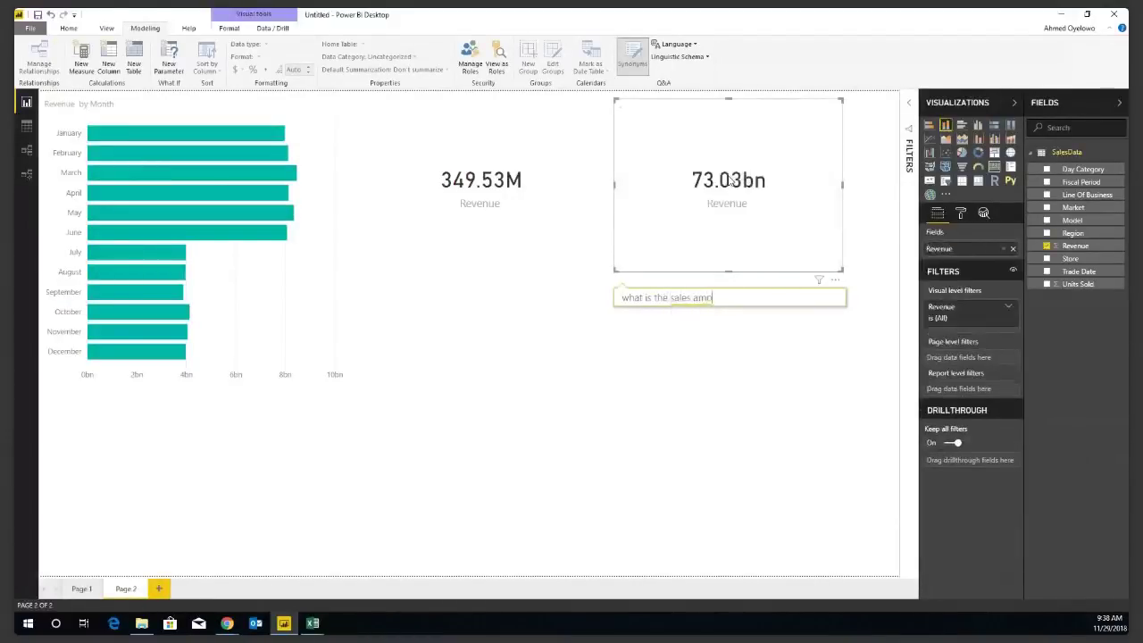
pyautogui.write('unt')
pyautogui.write(' fo')
pyautogui.write('r month')
pyautogui.write(' cent')
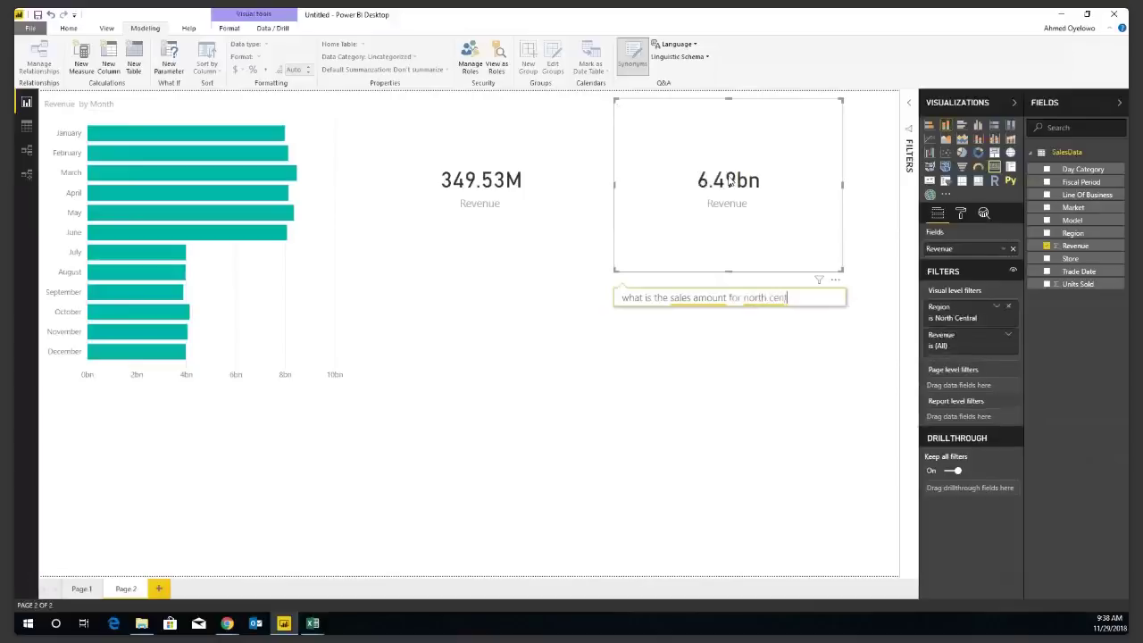
pyautogui.write('ral')
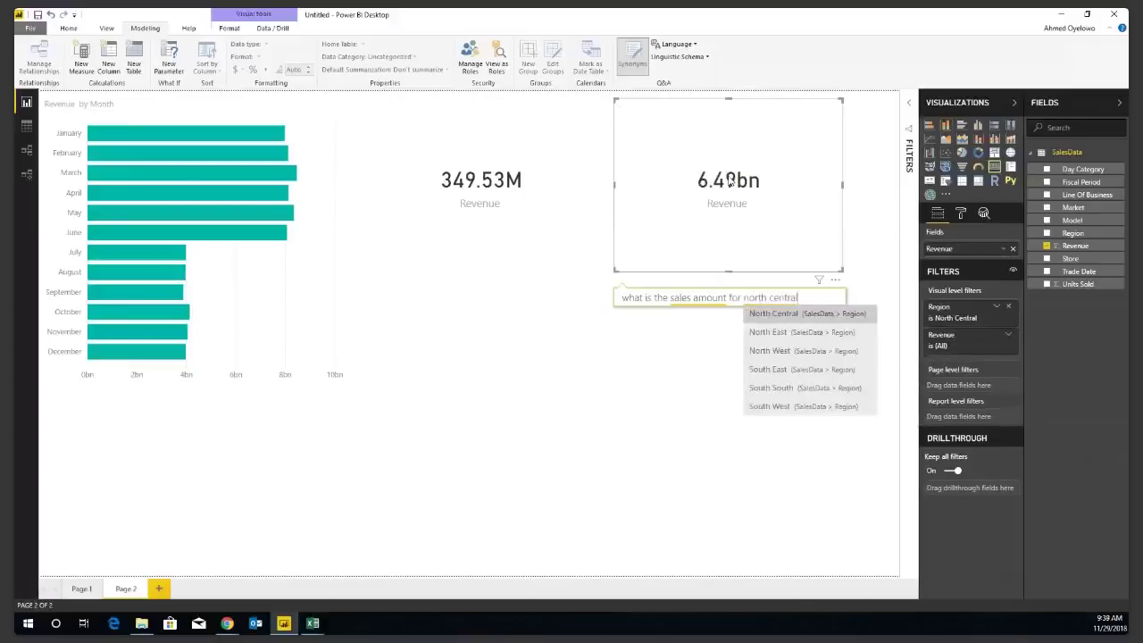
pyautogui.press('Return')
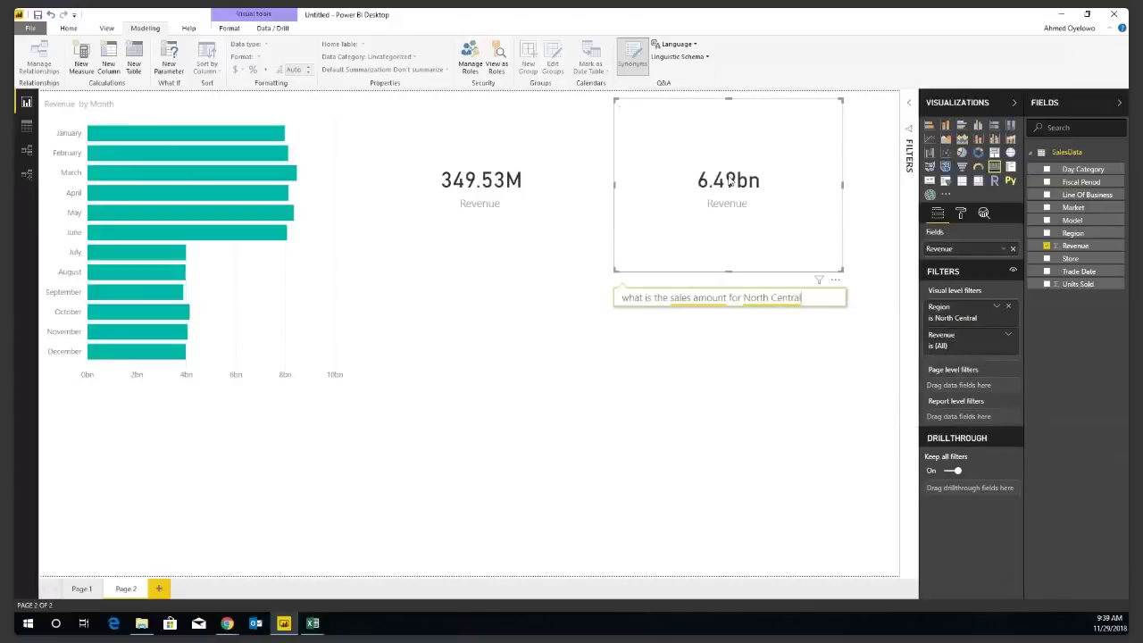
pyautogui.click(793, 362)
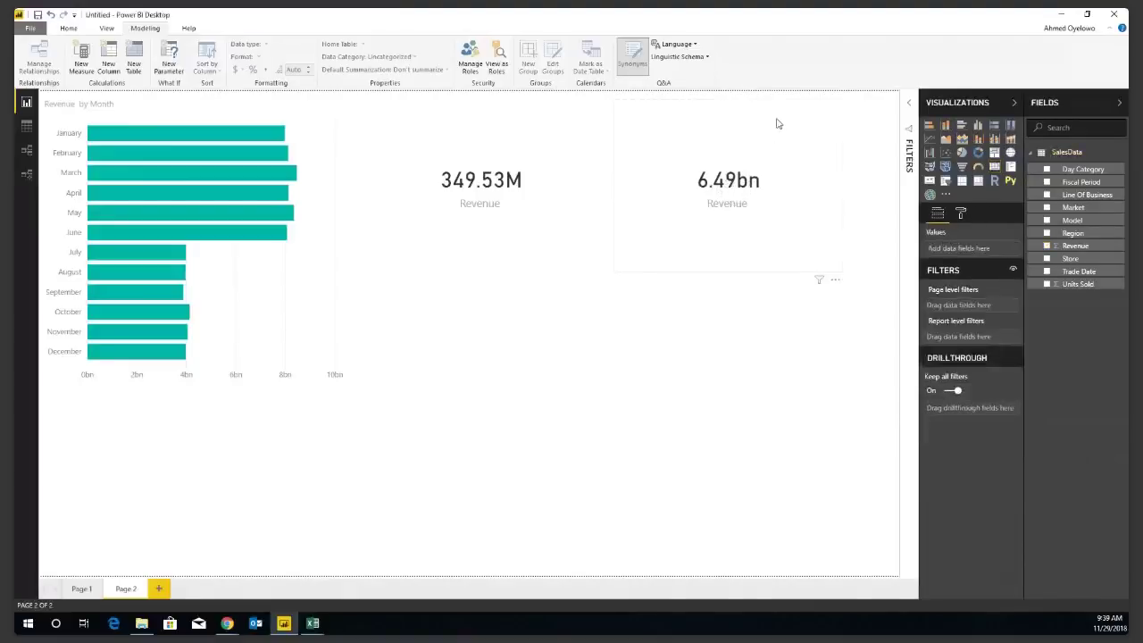
# Compare the filters applied to the two revenue cards
pyautogui.click(526, 136)
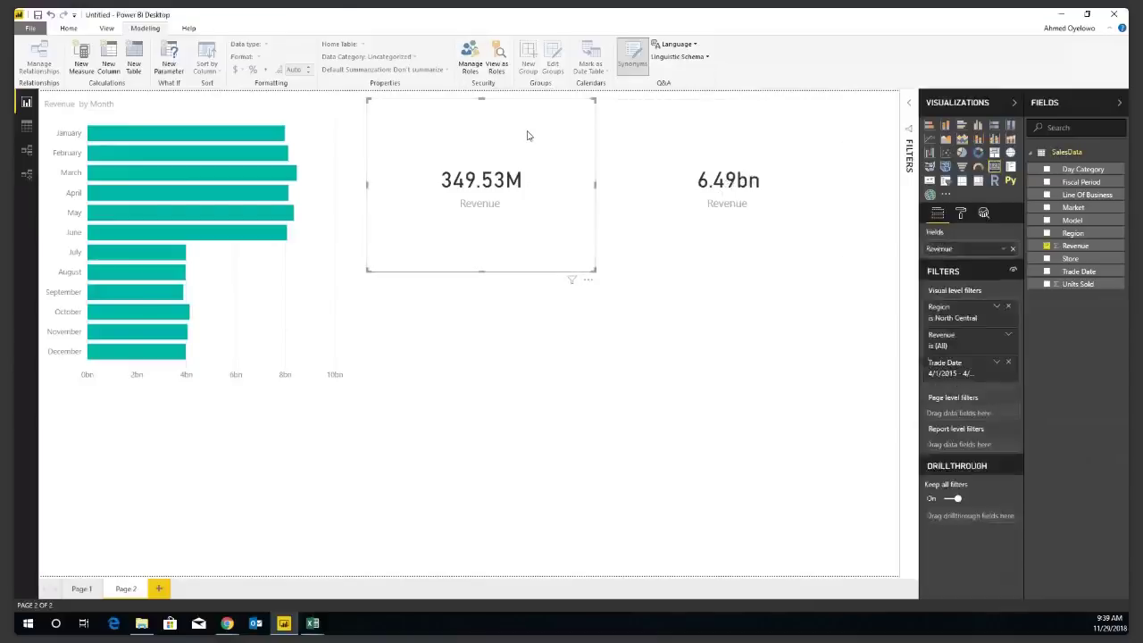
pyautogui.click(699, 136)
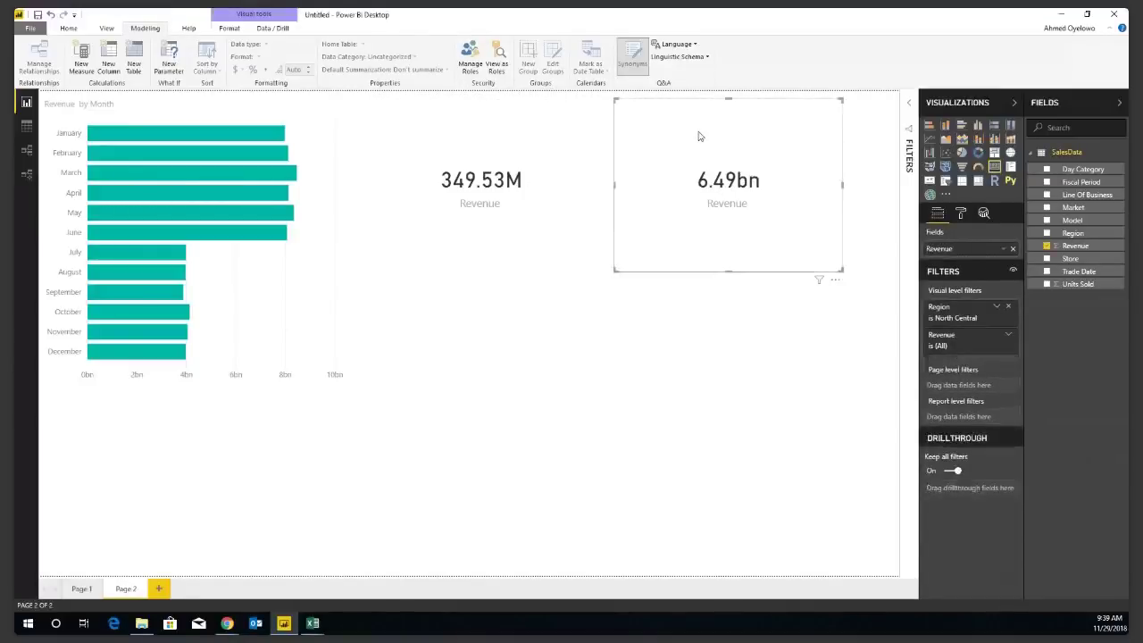
pyautogui.click(534, 306)
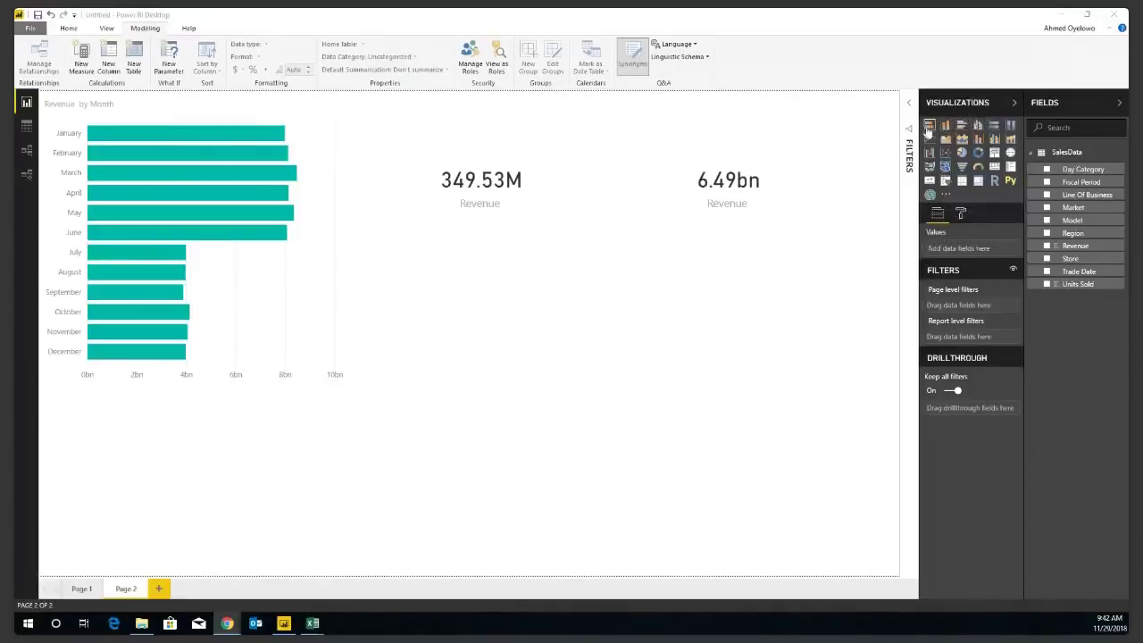
# Search the visuals marketplace for "narrative" and import the Narratives for Business Intelligence custom visual into the report
pyautogui.click(947, 197)
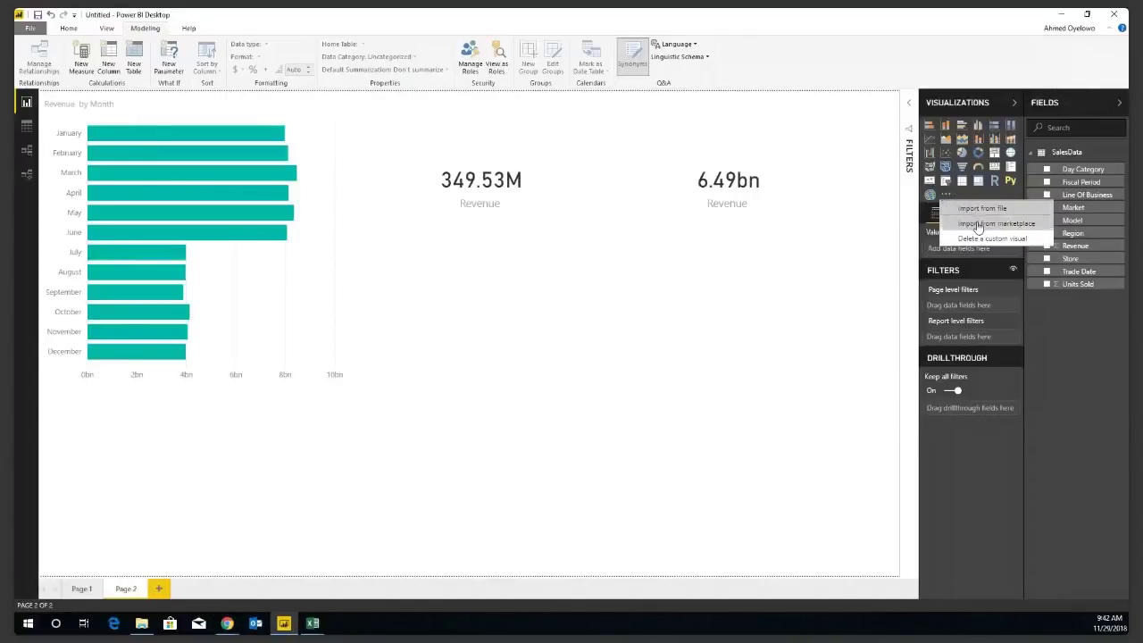
pyautogui.click(976, 223)
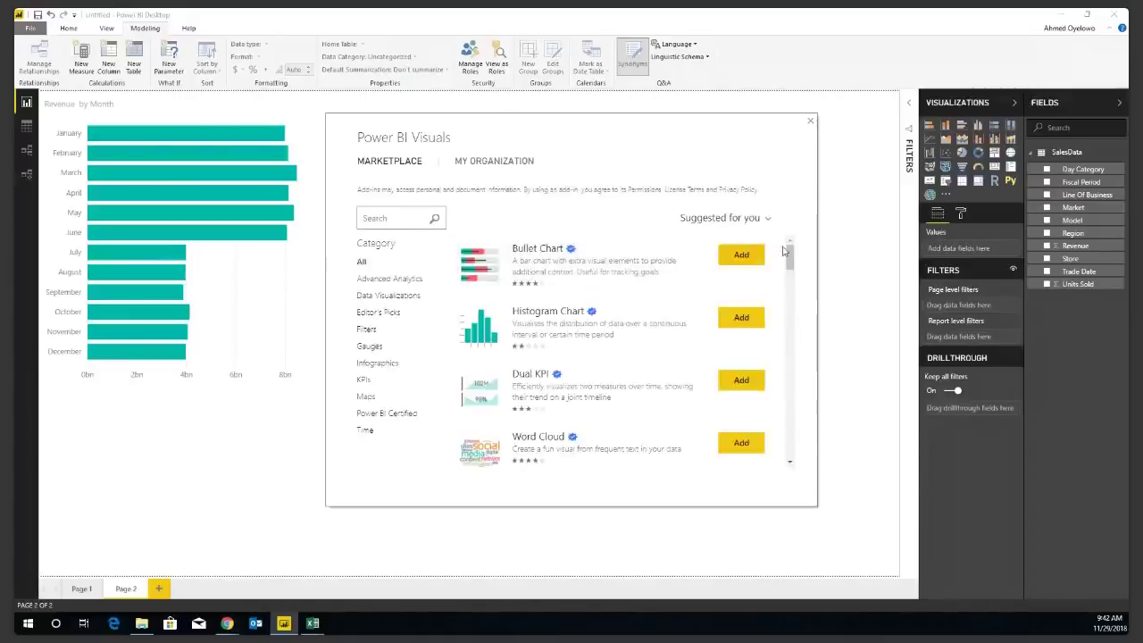
pyautogui.moveTo(790, 256); pyautogui.dragTo(794, 440)
pyautogui.moveTo(791, 382); pyautogui.dragTo(788, 246)
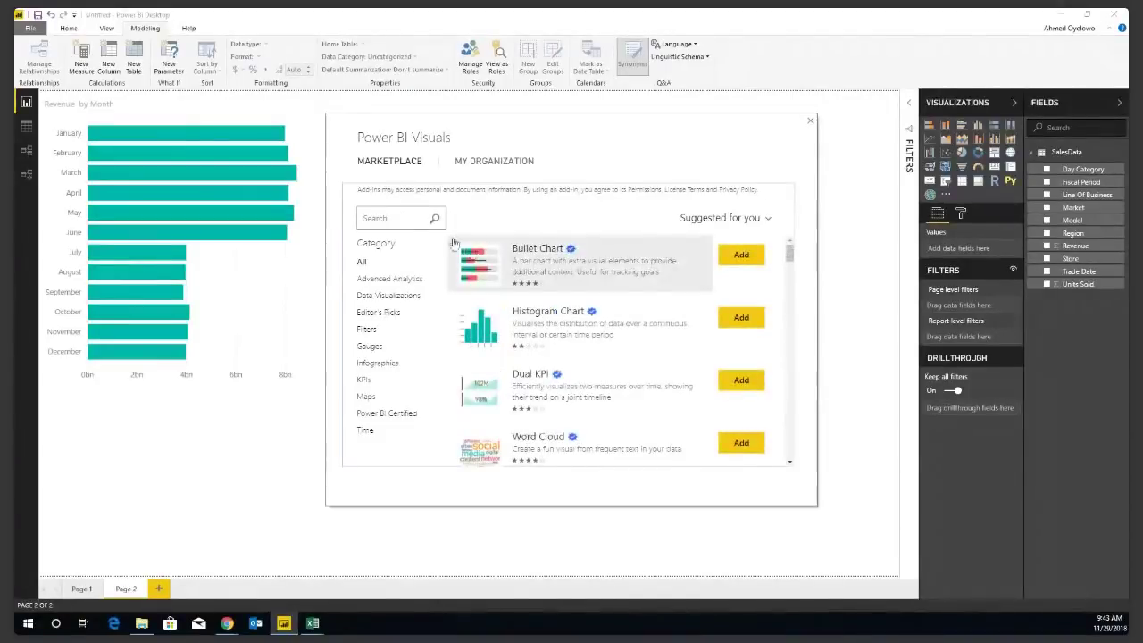
pyautogui.click(397, 219)
pyautogui.write('na')
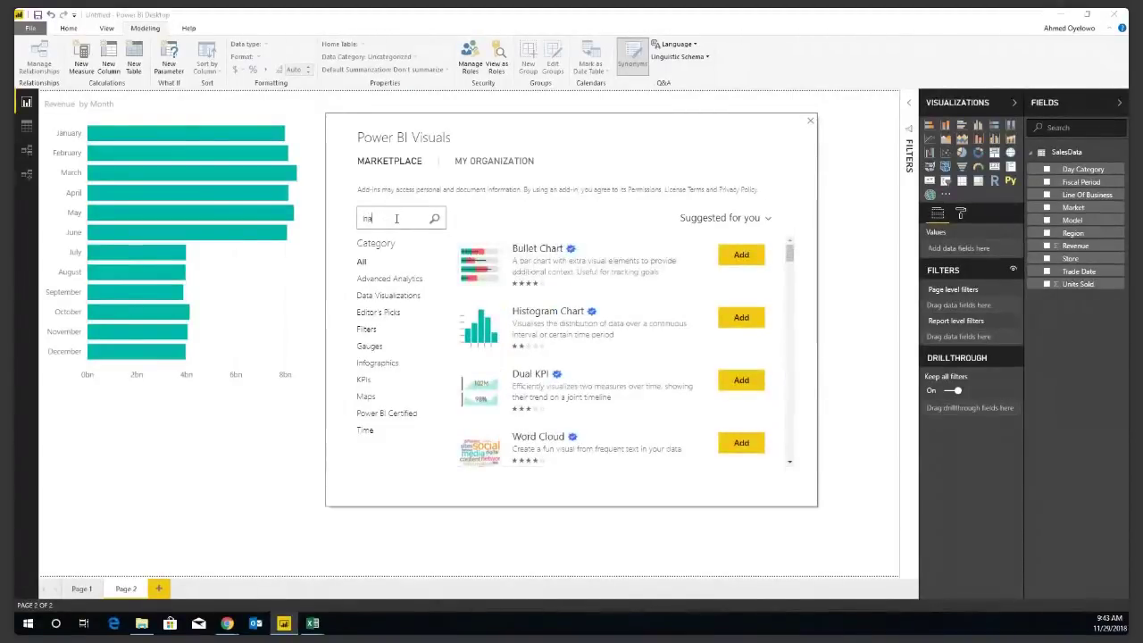
pyautogui.write('rrative')
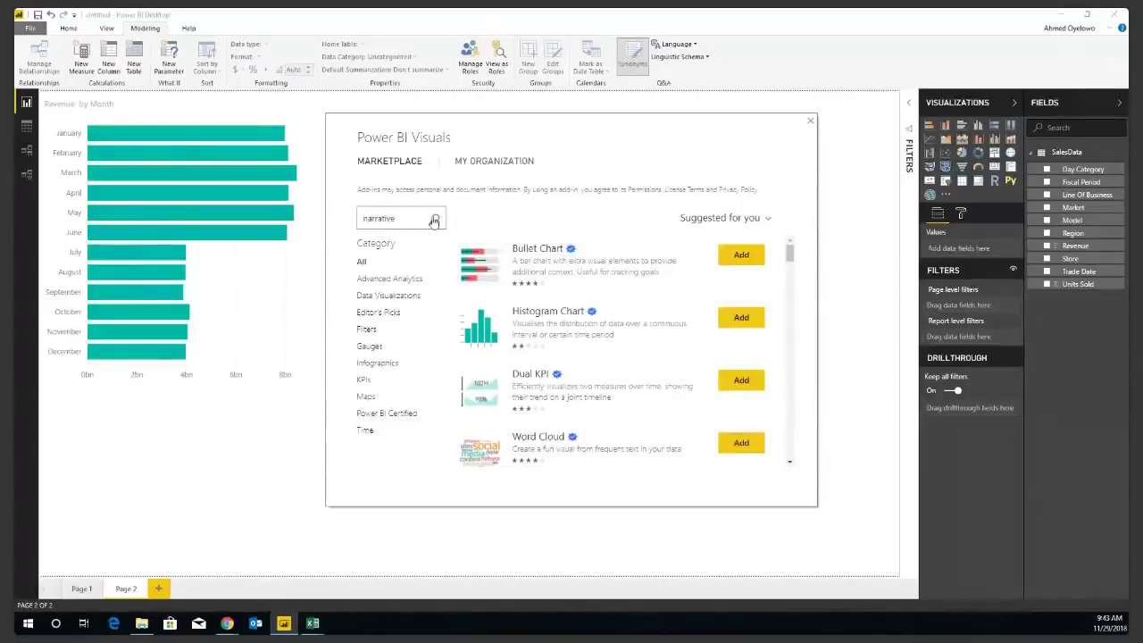
pyautogui.click(434, 221)
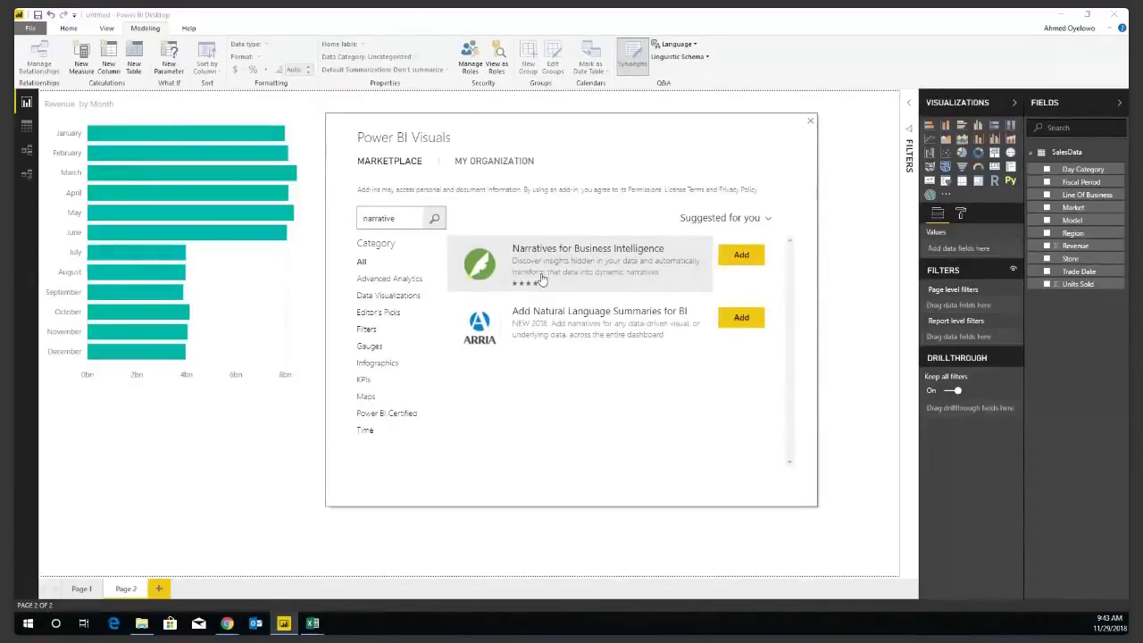
pyautogui.click(742, 258)
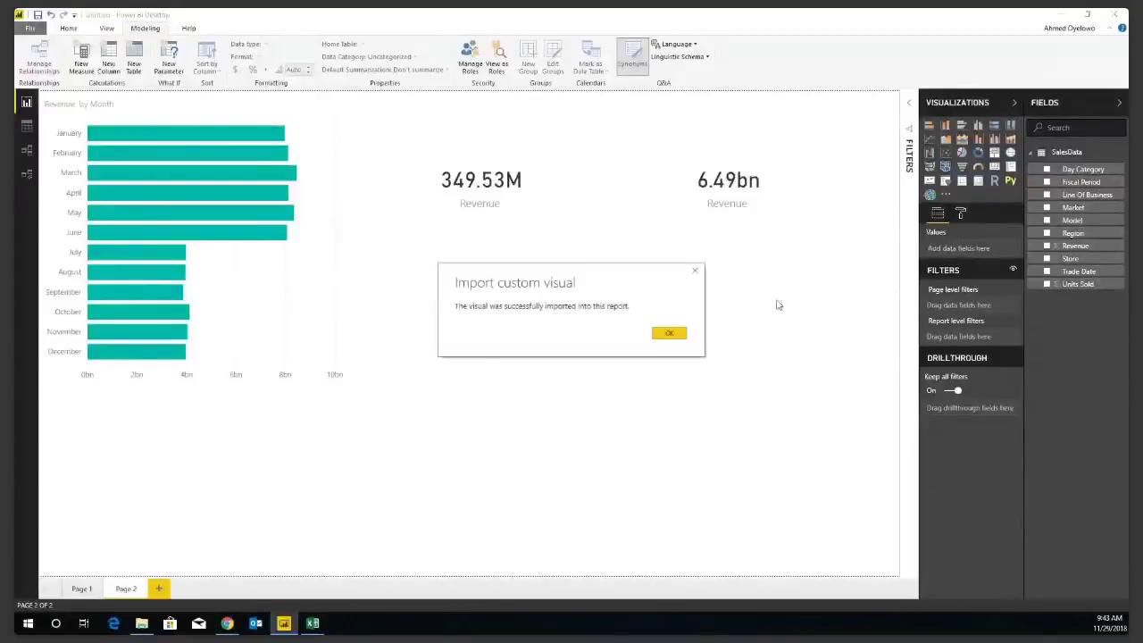
pyautogui.click(670, 334)
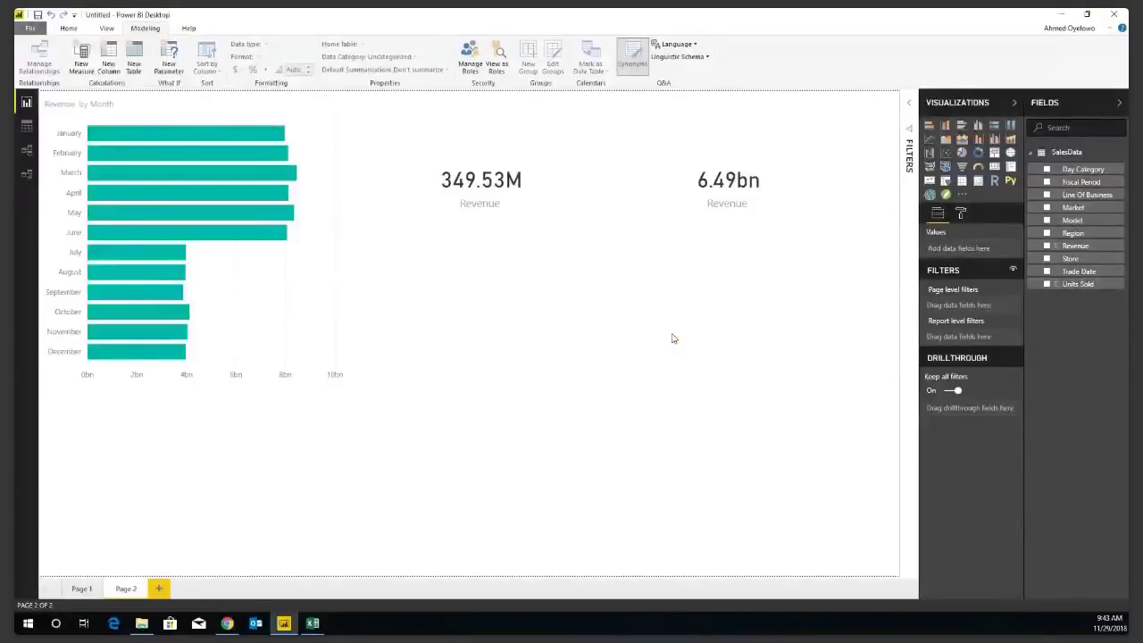
# Shrink both revenue cards to free space on the report page below them
pyautogui.click(947, 198)
pyautogui.click(553, 175)
pyautogui.moveTo(593, 270); pyautogui.dragTo(549, 206)
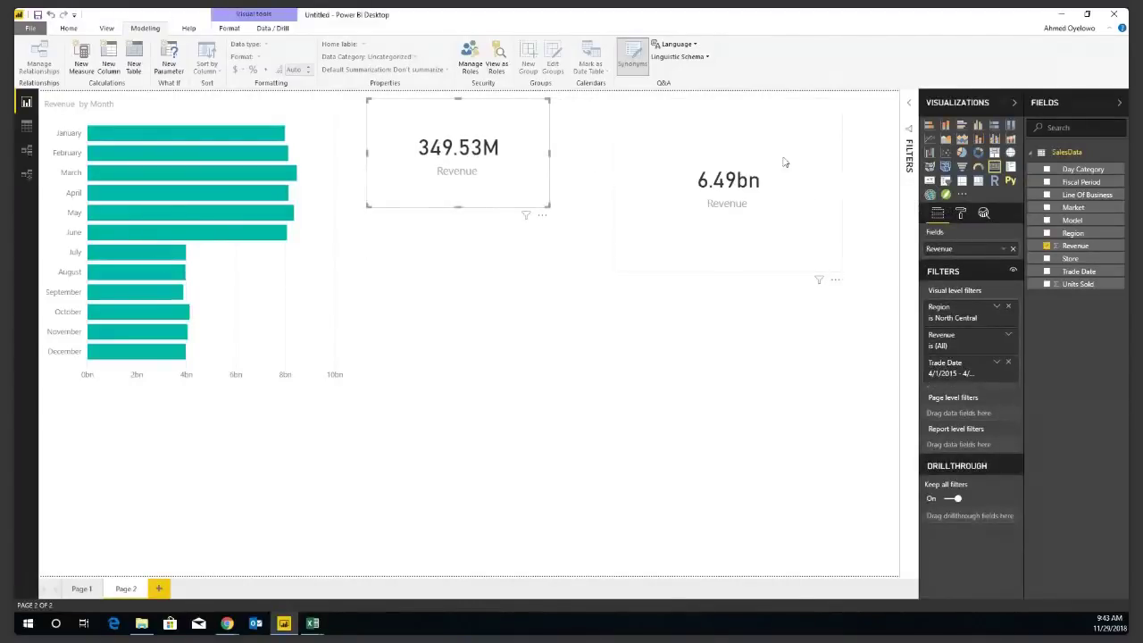
pyautogui.click(837, 264)
pyautogui.moveTo(841, 269); pyautogui.dragTo(784, 180)
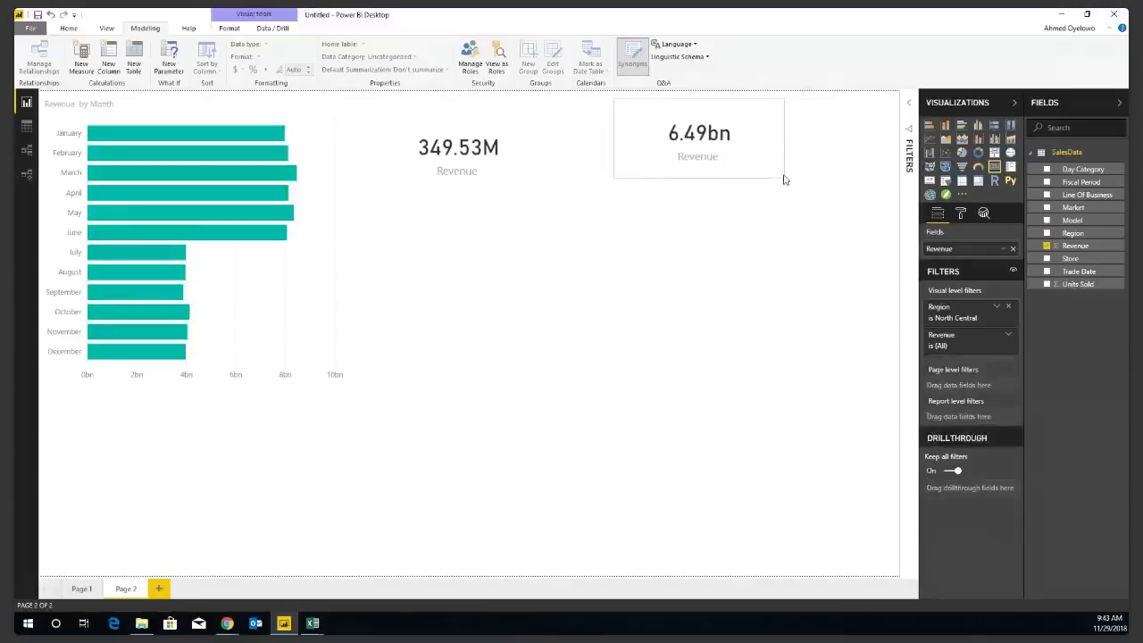
pyautogui.click(752, 290)
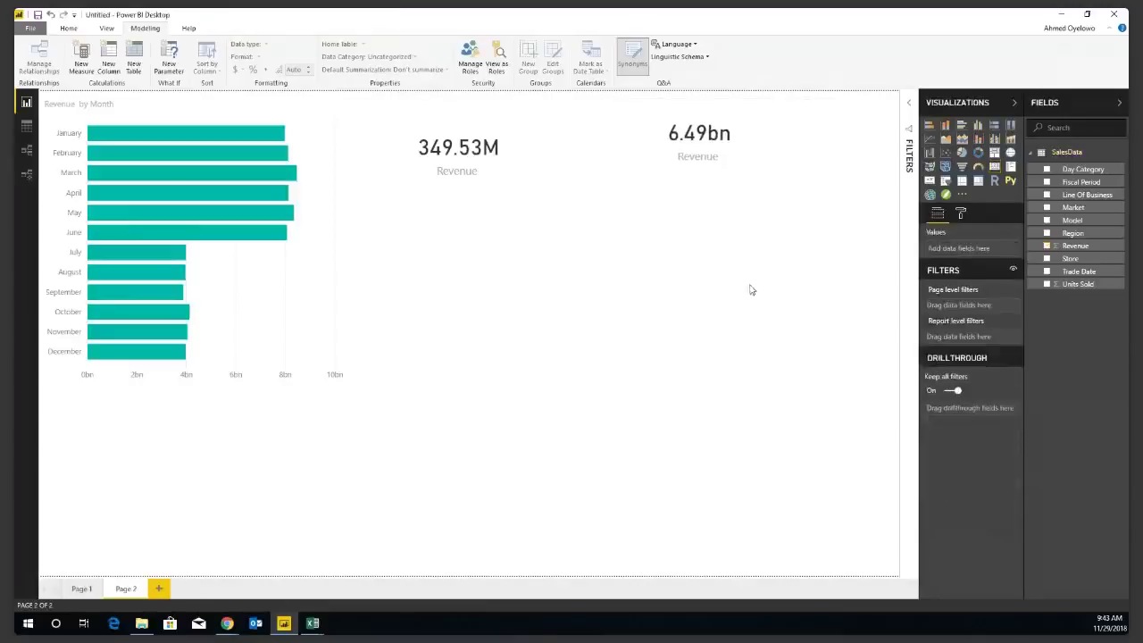
# Add a Narratives for Business Intelligence visual with only the Month level of Trade Date as dimension and Revenue as value
pyautogui.click(947, 195)
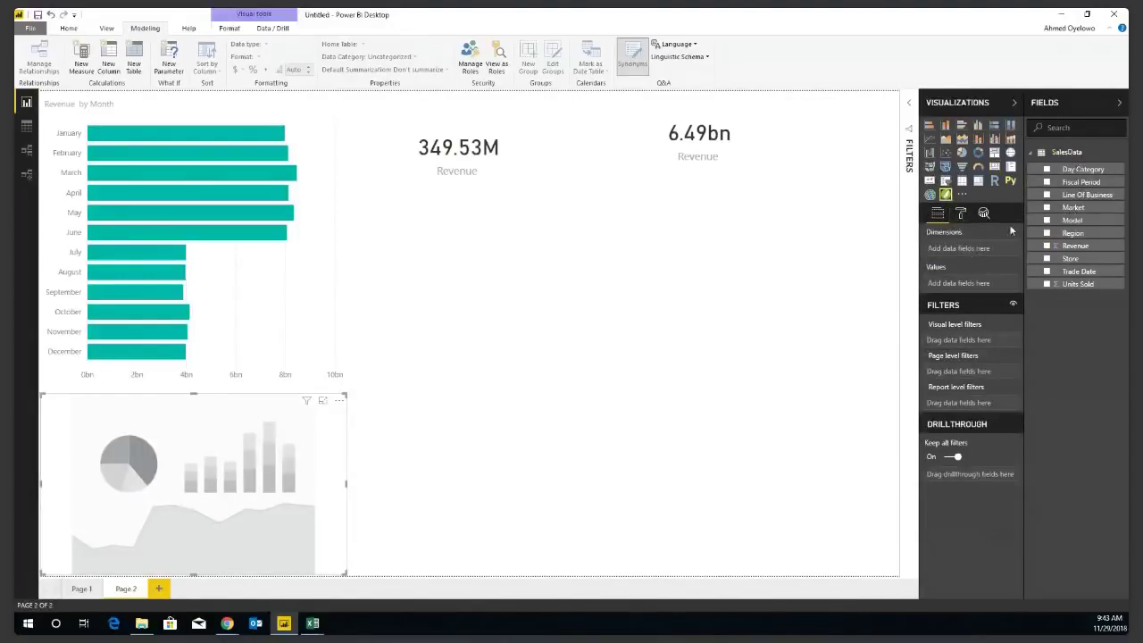
pyautogui.click(1049, 273)
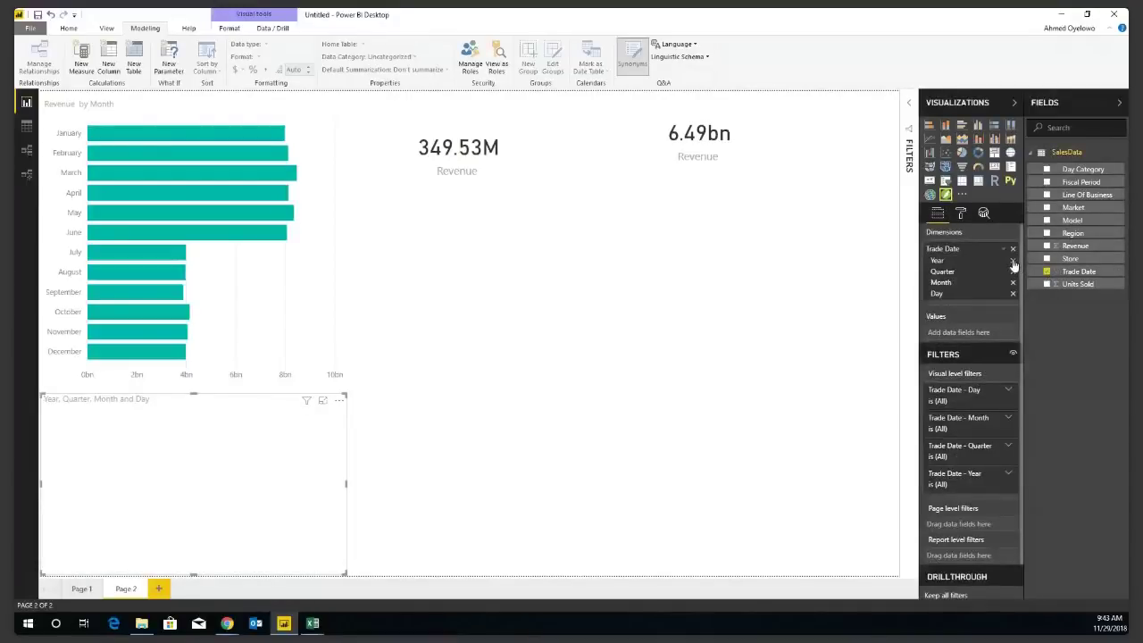
pyautogui.click(1013, 261)
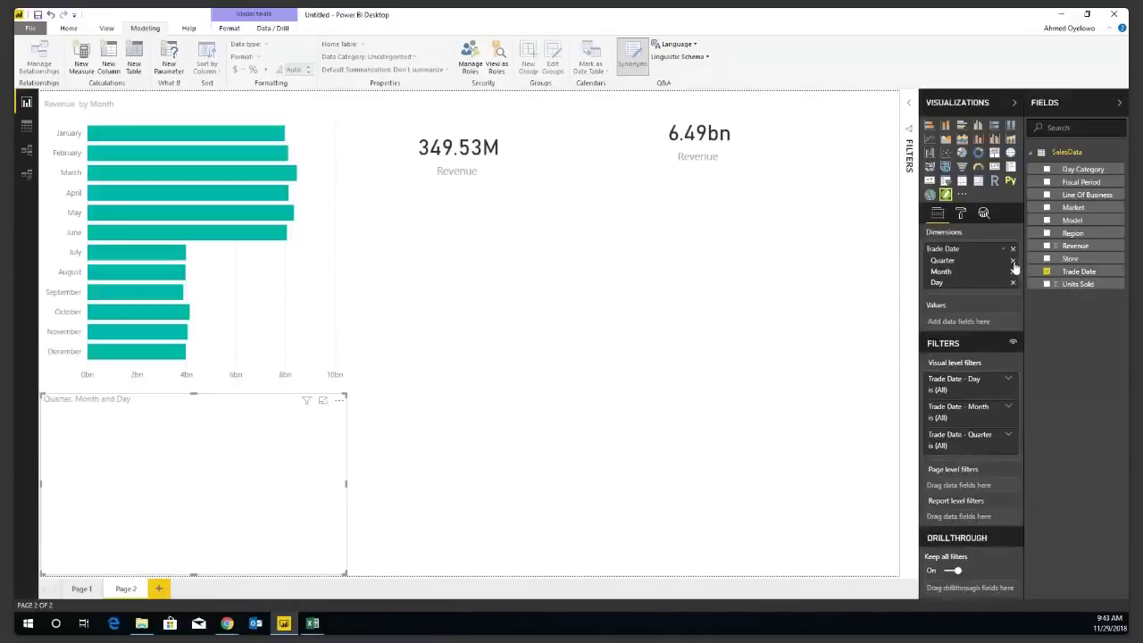
pyautogui.click(1013, 260)
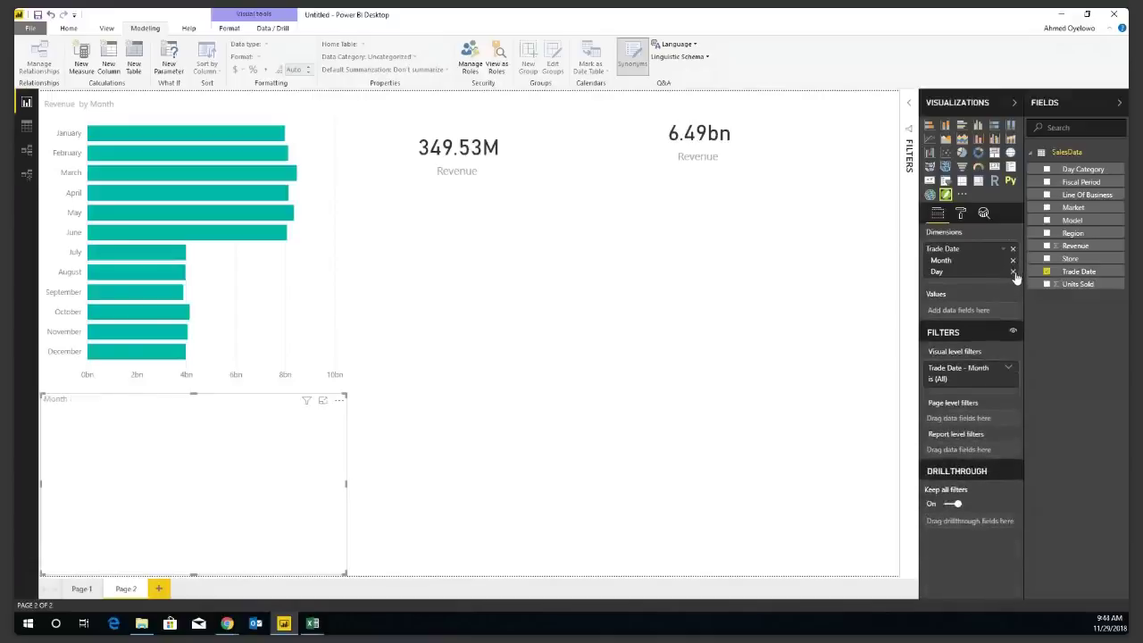
pyautogui.click(1013, 271)
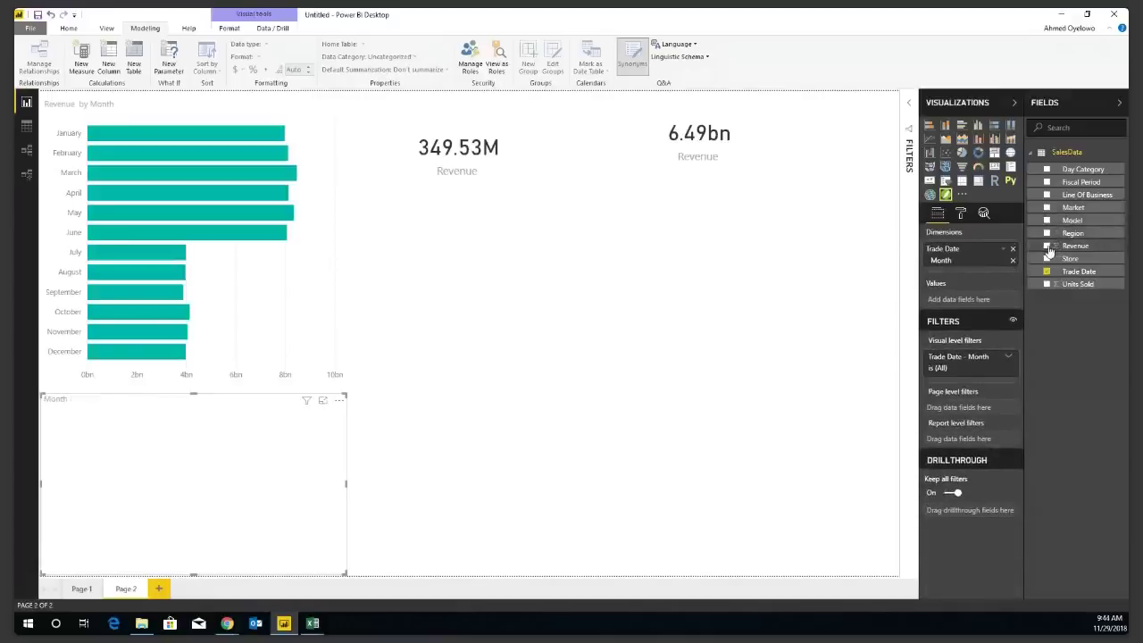
pyautogui.click(1047, 245)
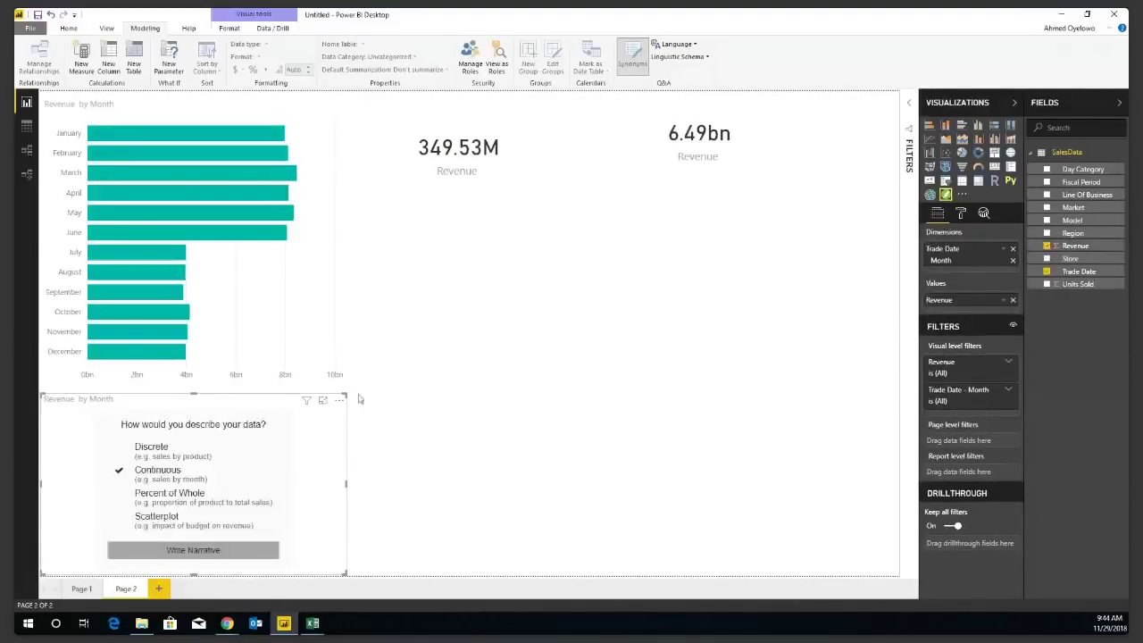
# Move the narrative visual beside the bar chart, below the revenue cards, and write its narrative with the data described as Continuous
pyautogui.moveTo(247, 408); pyautogui.dragTo(555, 199)
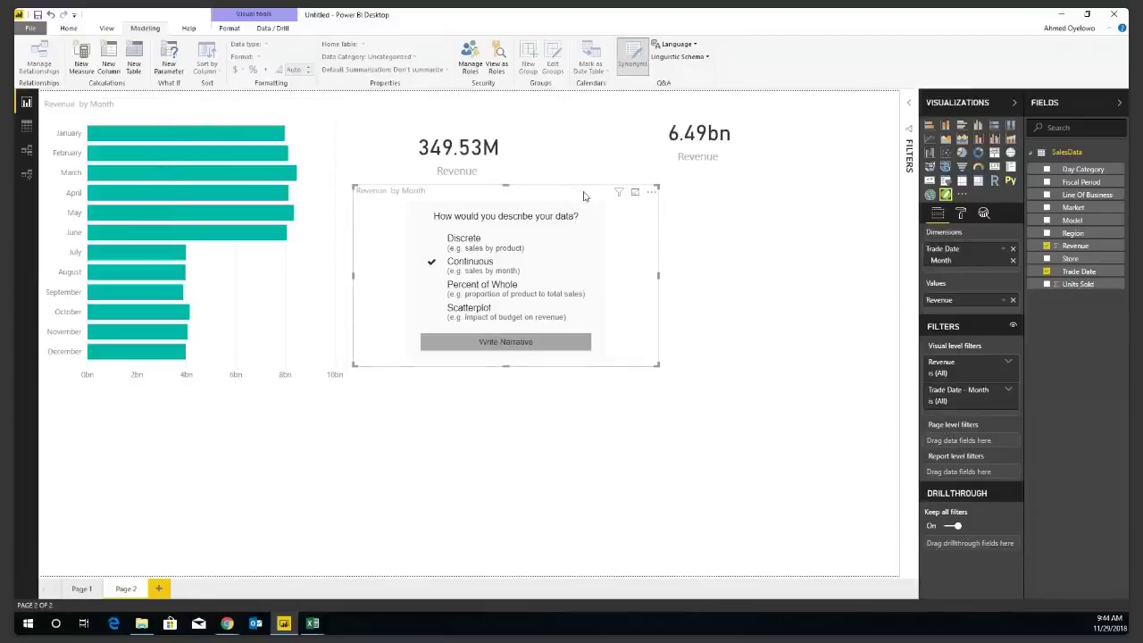
pyautogui.moveTo(587, 198); pyautogui.dragTo(608, 211)
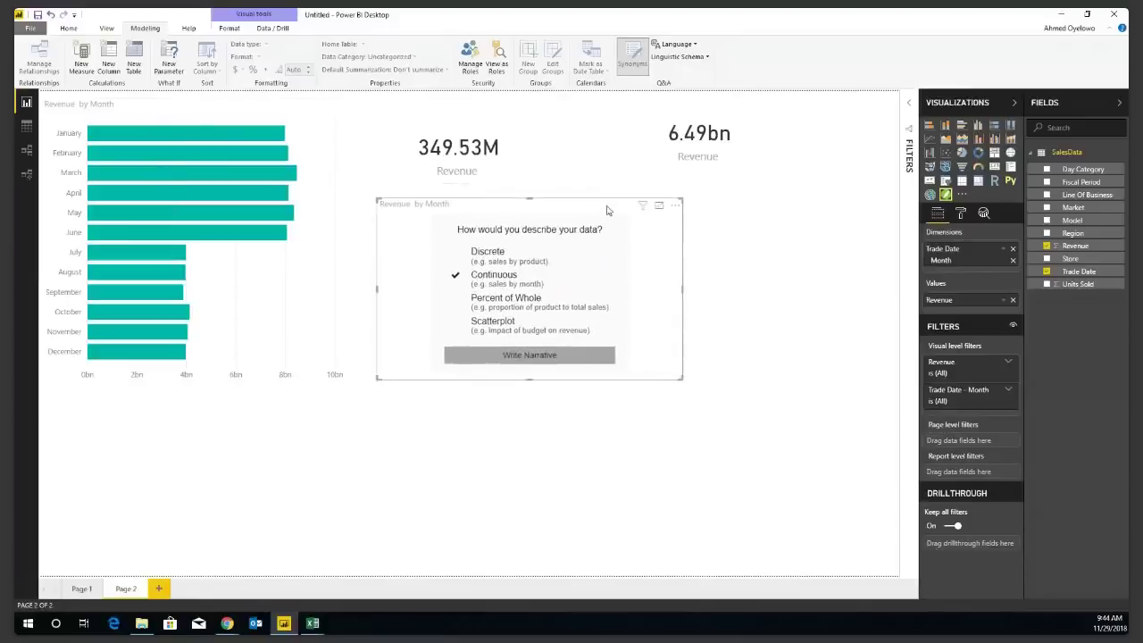
pyautogui.click(529, 356)
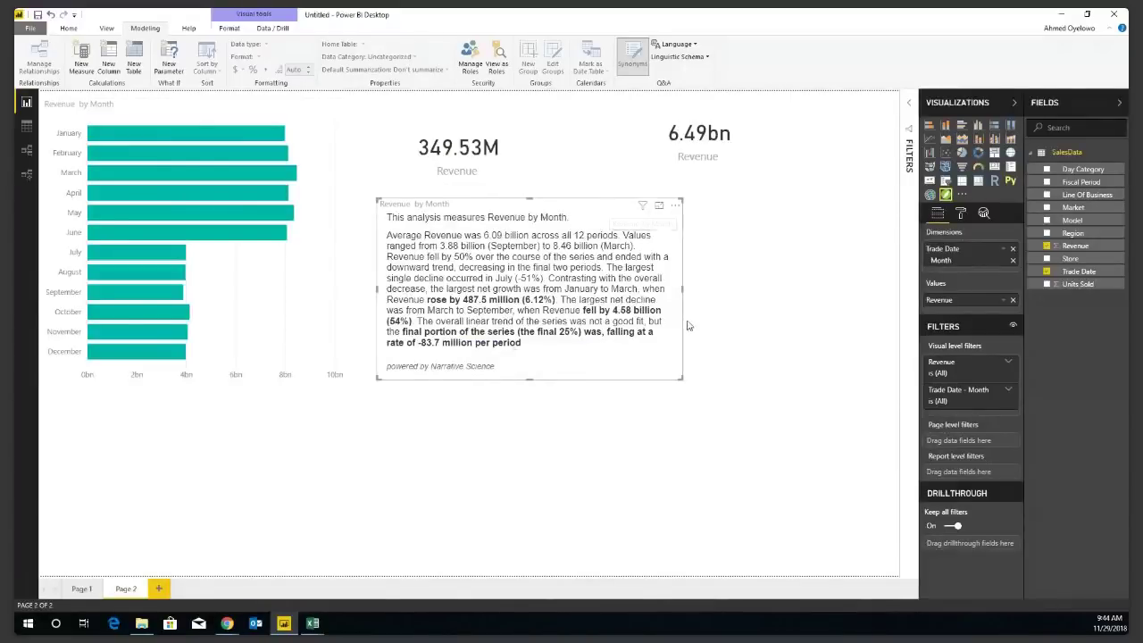
# Enlarge the narrative visual in width and height and reposition it beside the bar chart
pyautogui.moveTo(608, 208); pyautogui.dragTo(609, 198)
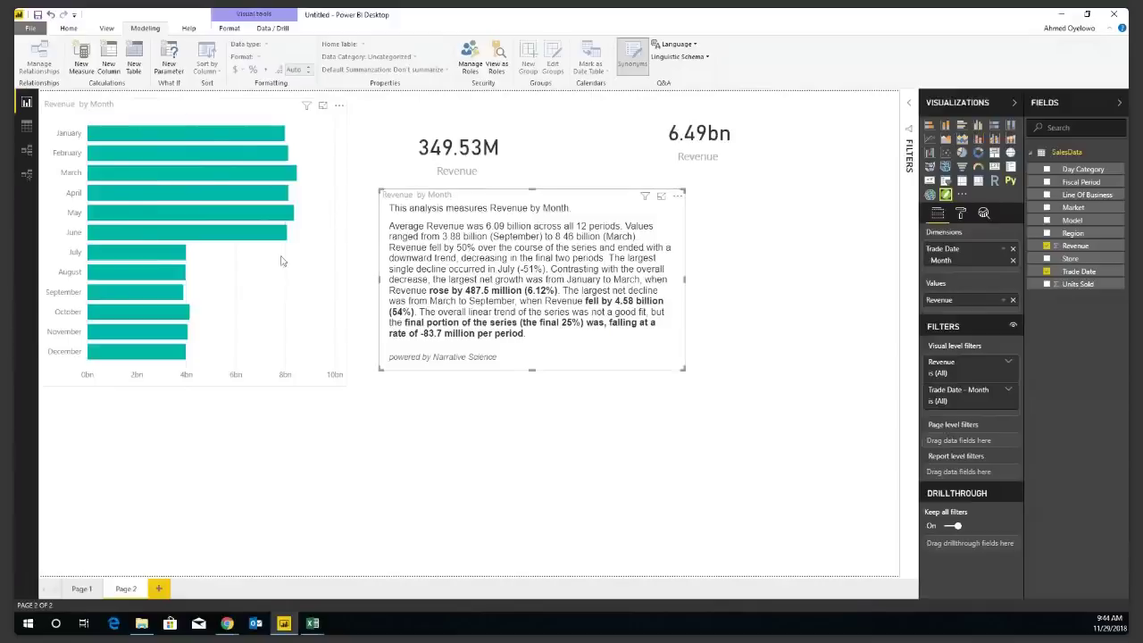
pyautogui.moveTo(684, 370); pyautogui.dragTo(779, 436)
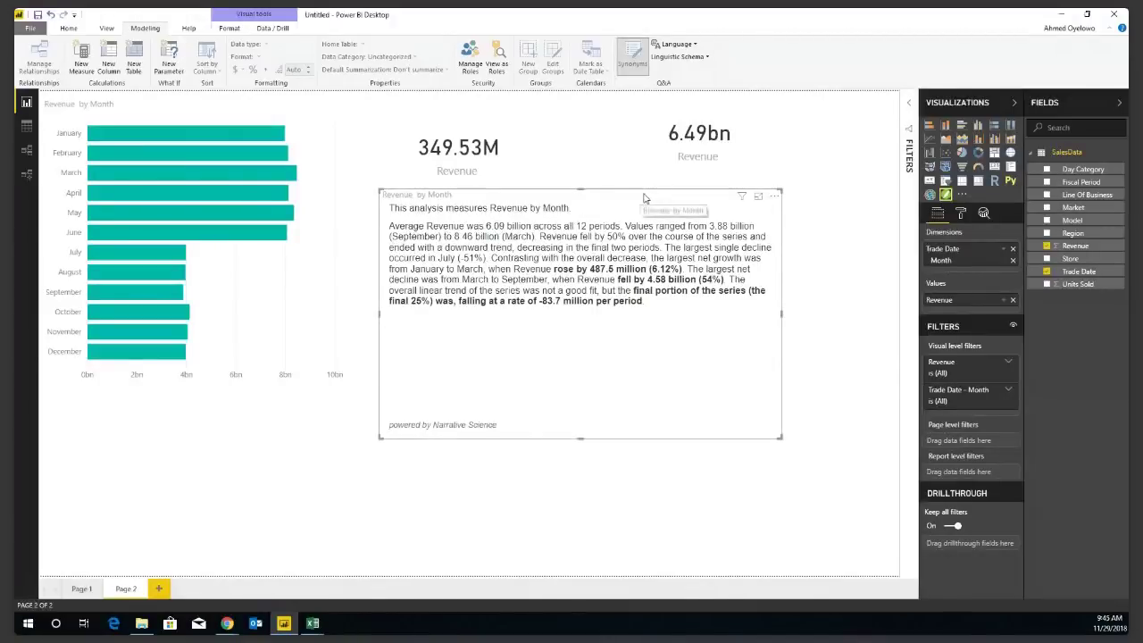
pyautogui.moveTo(633, 199); pyautogui.dragTo(612, 183)
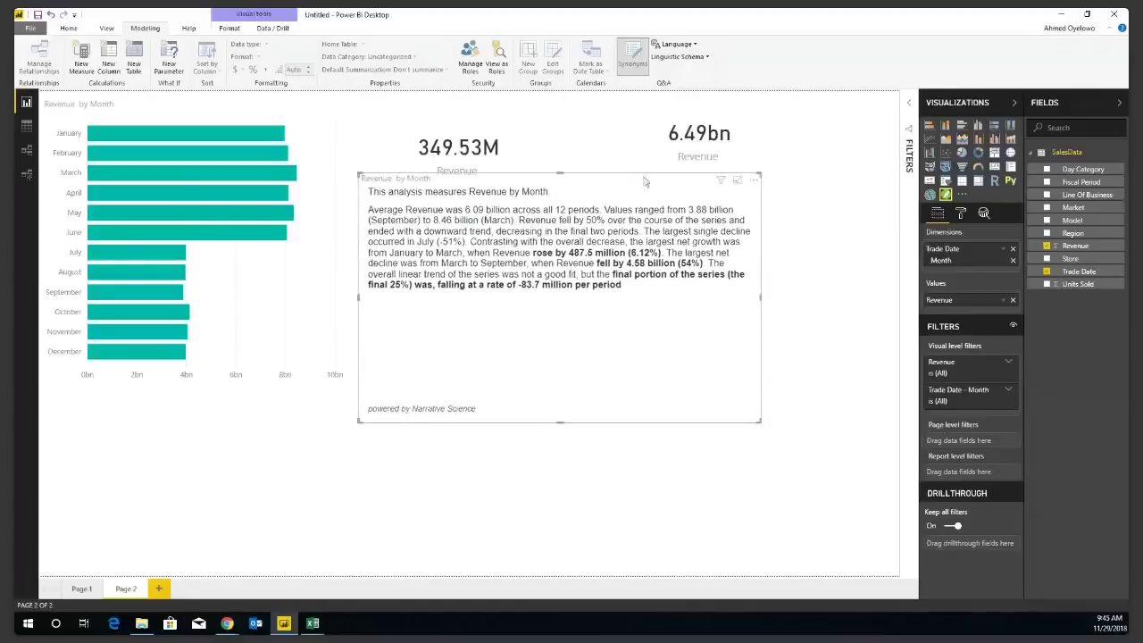
# Set the narrative's structure to Bullet List and shift the visual slightly down, clear of the revenue card labels
pyautogui.click(963, 213)
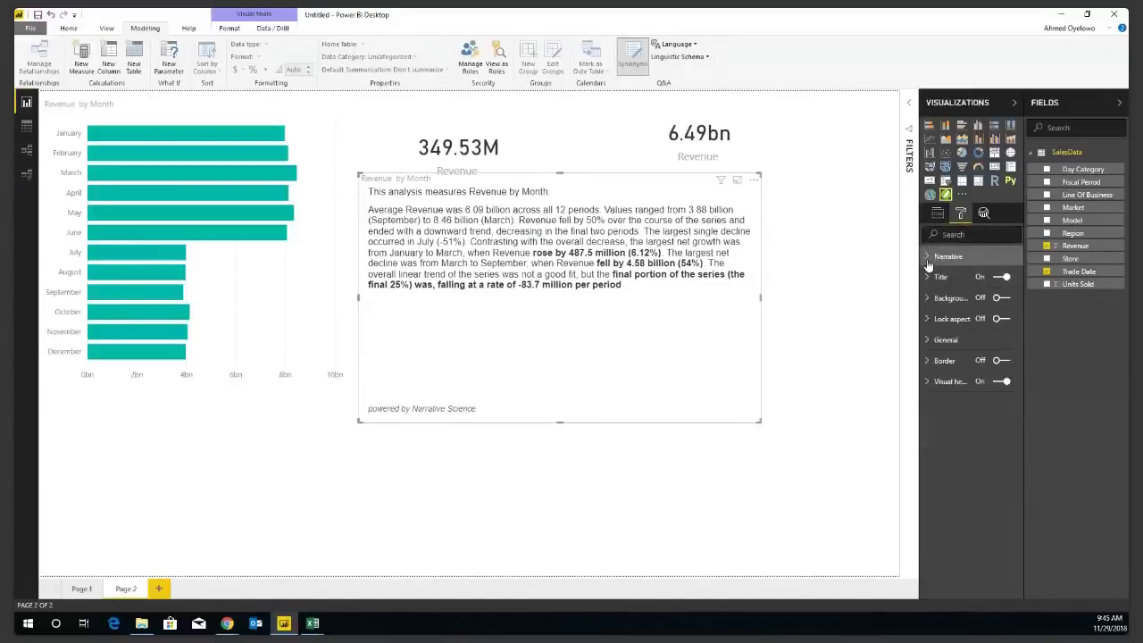
pyautogui.click(928, 257)
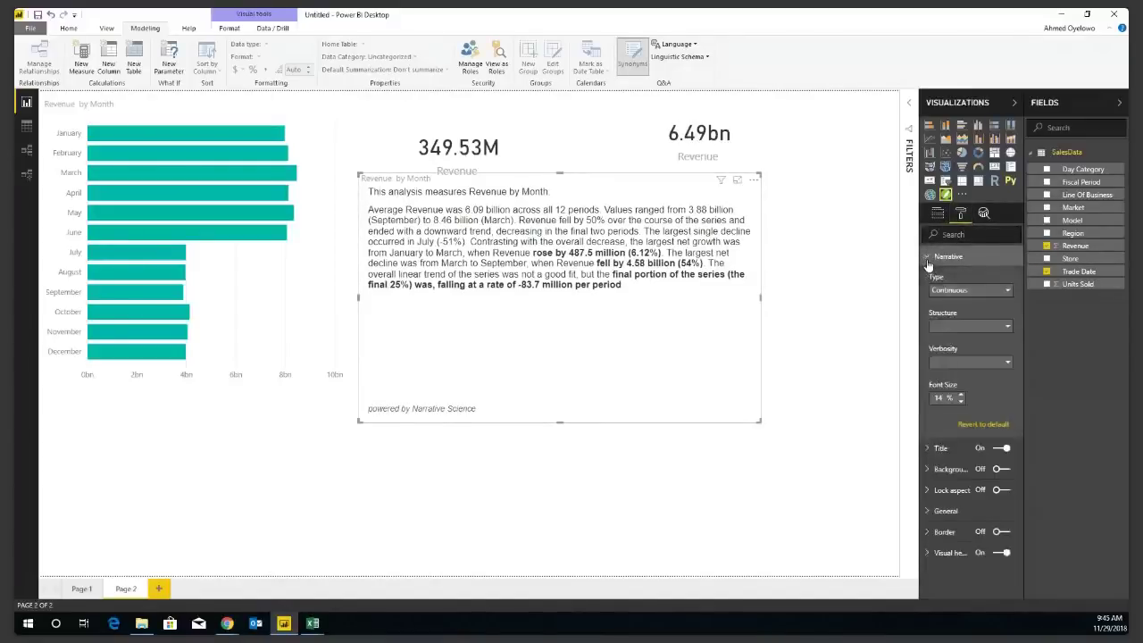
pyautogui.click(973, 329)
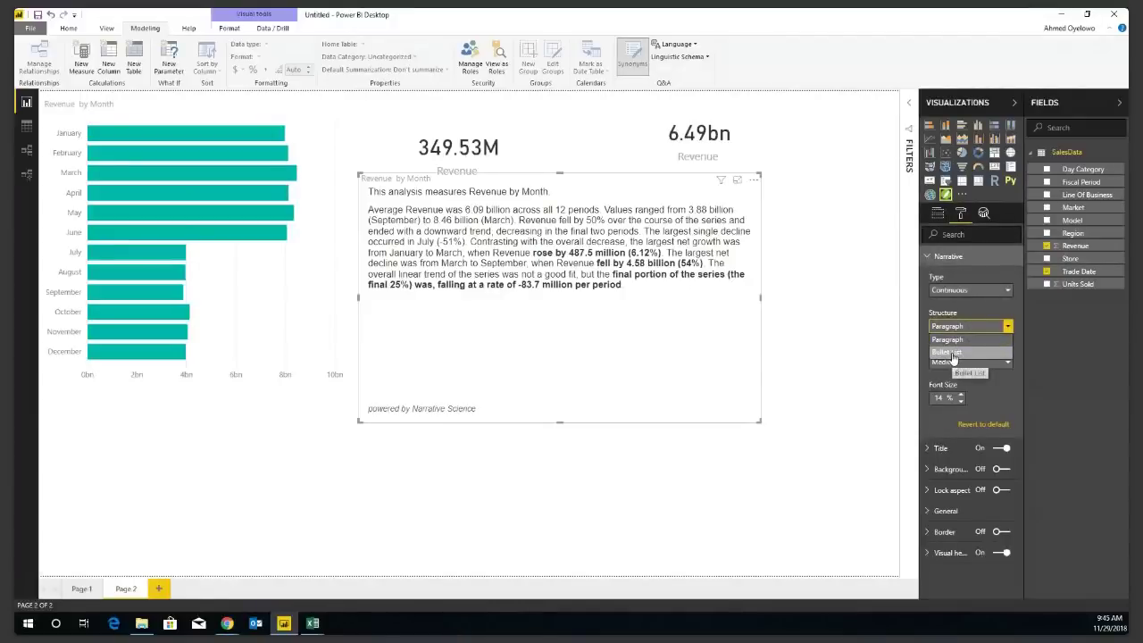
pyautogui.click(954, 354)
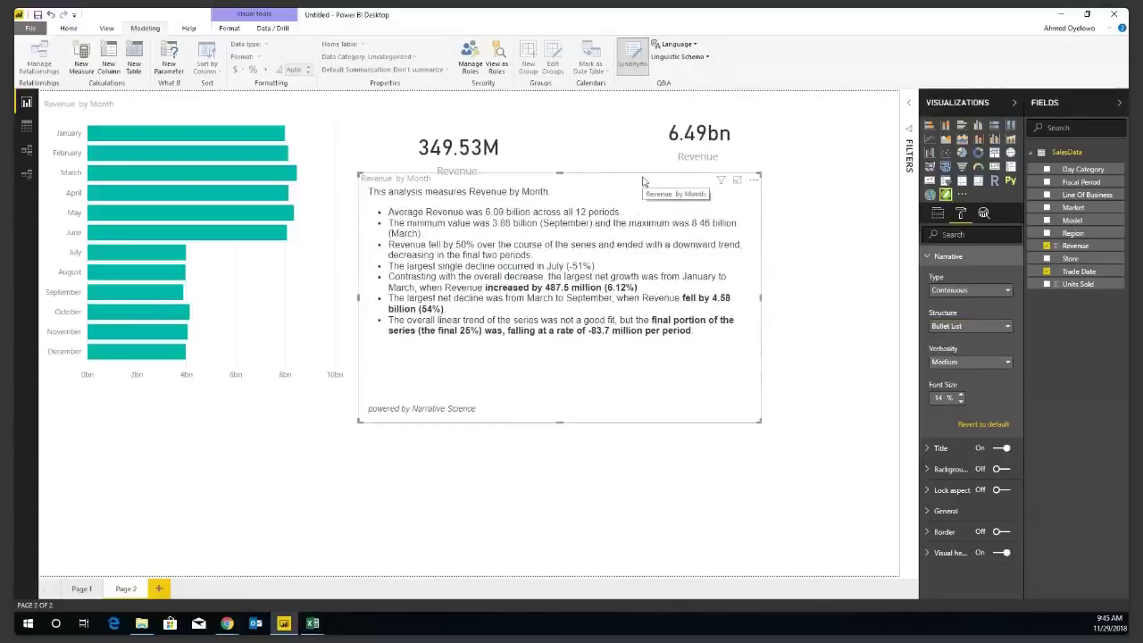
pyautogui.moveTo(626, 182)
pyautogui.mouseDown()
pyautogui.moveTo(636, 191)
pyautogui.moveTo(617, 191)
pyautogui.mouseUp()
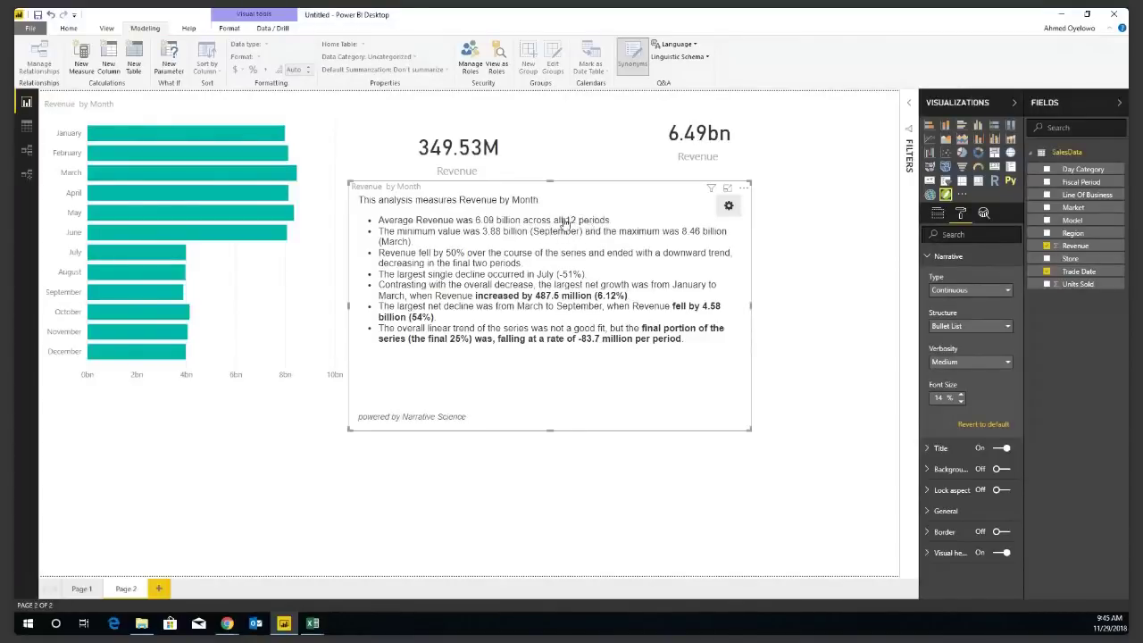
# In the narrative's language settings, name the Month dimension "Month" in the singular and "Months" in the plural
pyautogui.click(728, 208)
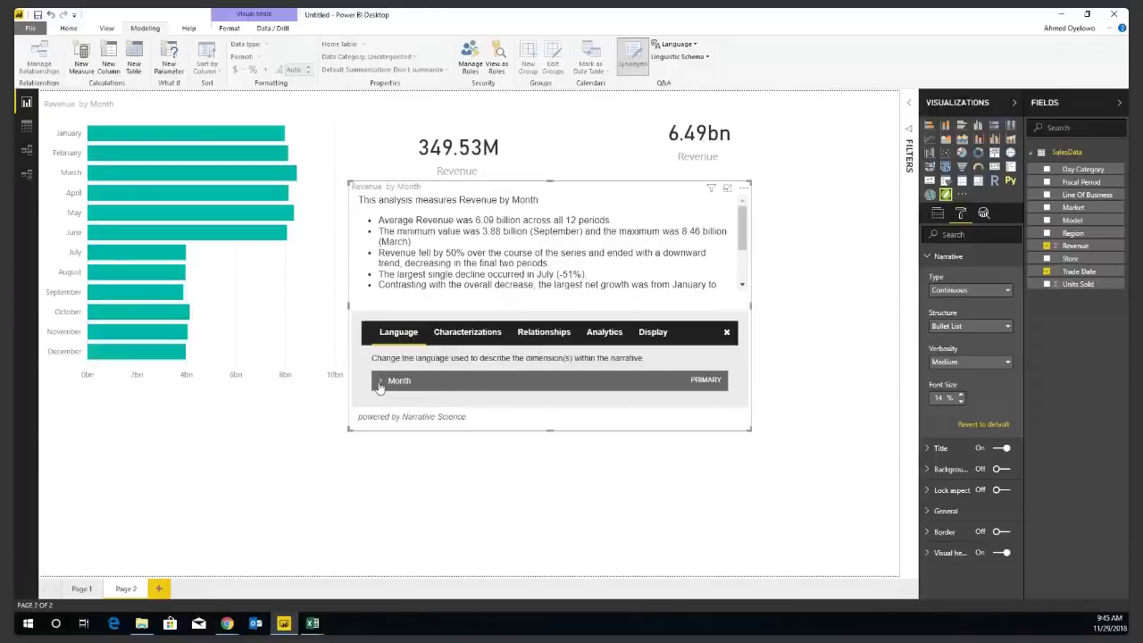
pyautogui.click(380, 383)
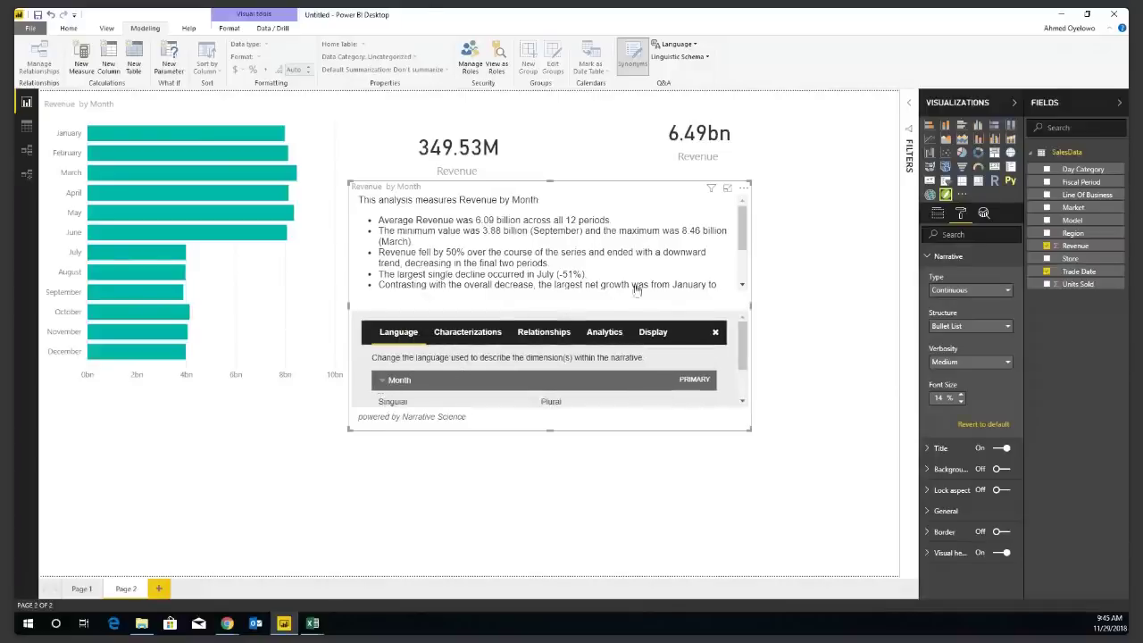
pyautogui.scroll(-1, 743, 334)
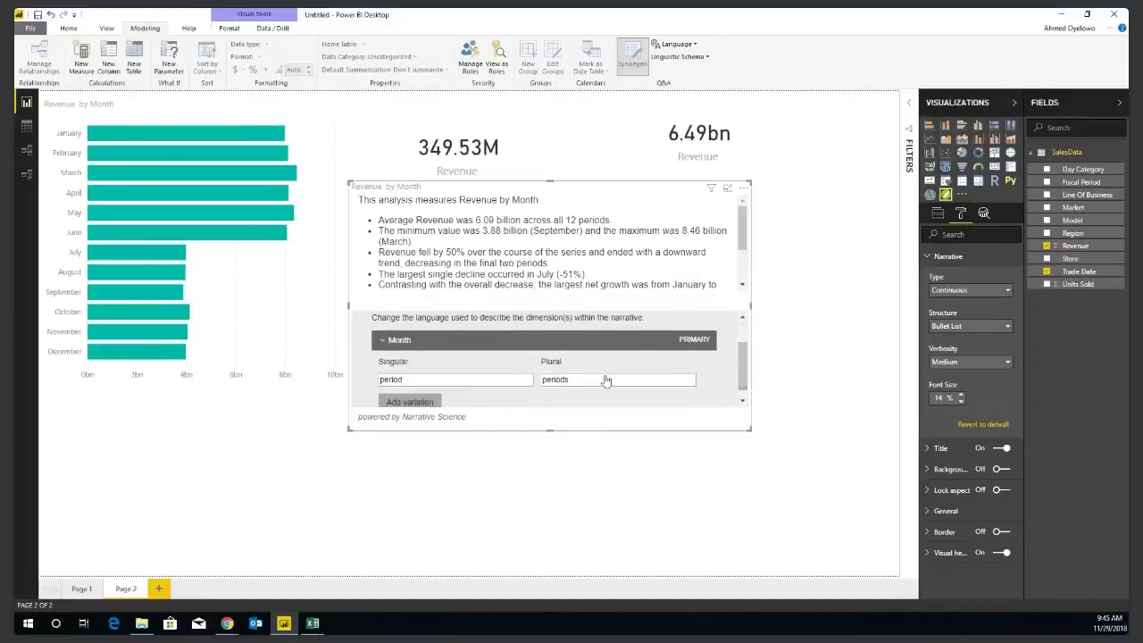
pyautogui.click(471, 381)
pyautogui.moveTo(471, 381); pyautogui.dragTo(346, 395)
pyautogui.write('M')
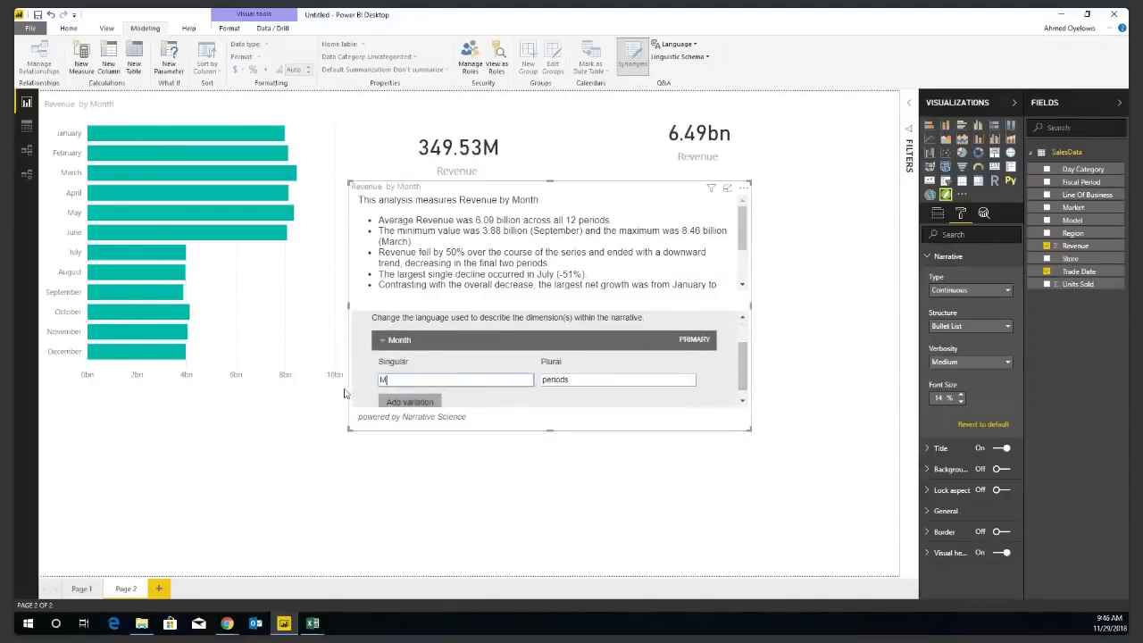
pyautogui.write('onth')
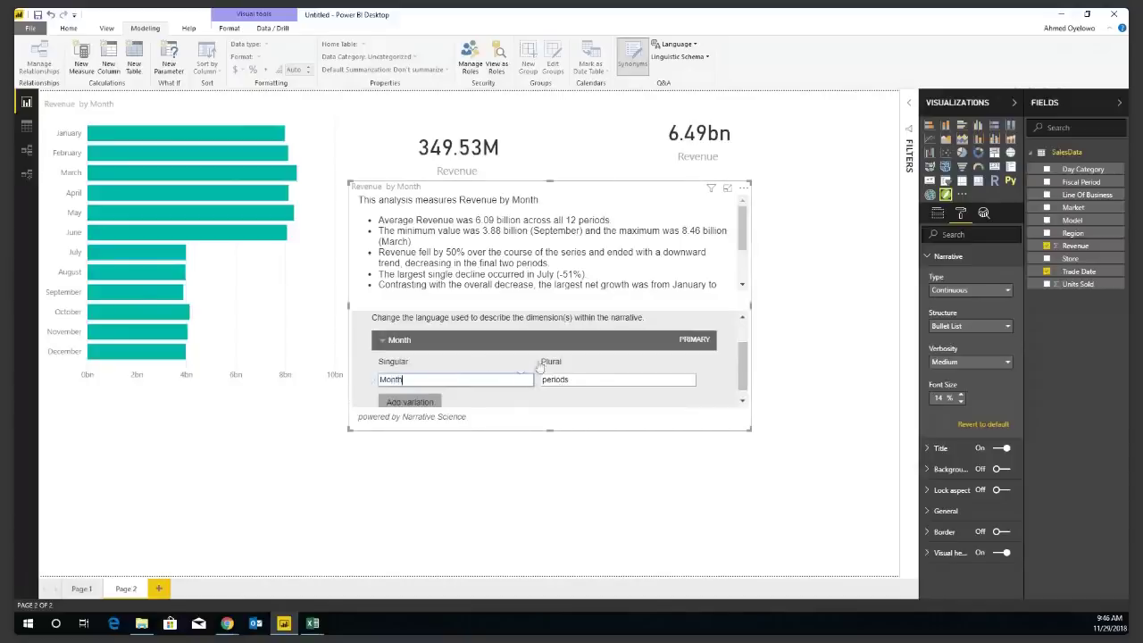
pyautogui.click(576, 377)
pyautogui.moveTo(576, 377); pyautogui.dragTo(517, 377)
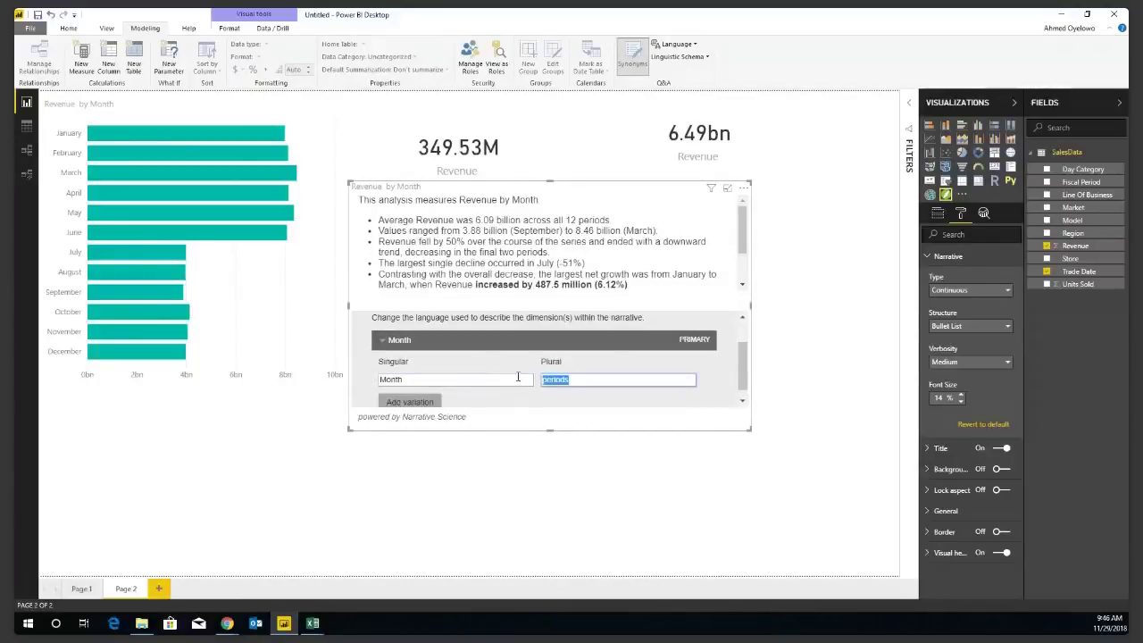
pyautogui.write('Months')
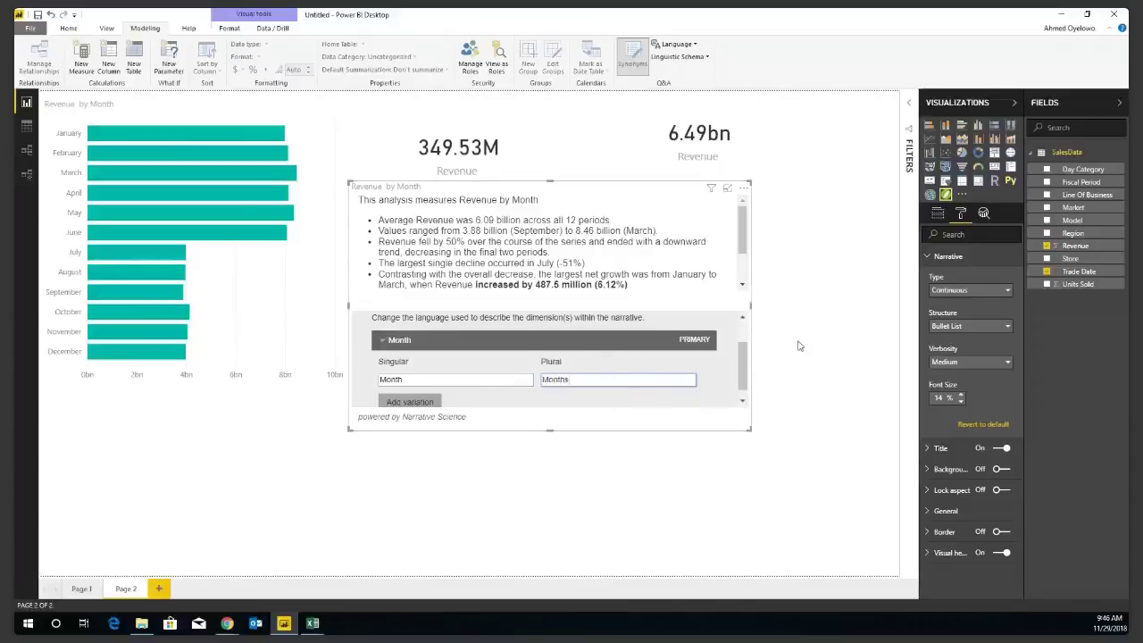
pyautogui.click(725, 427)
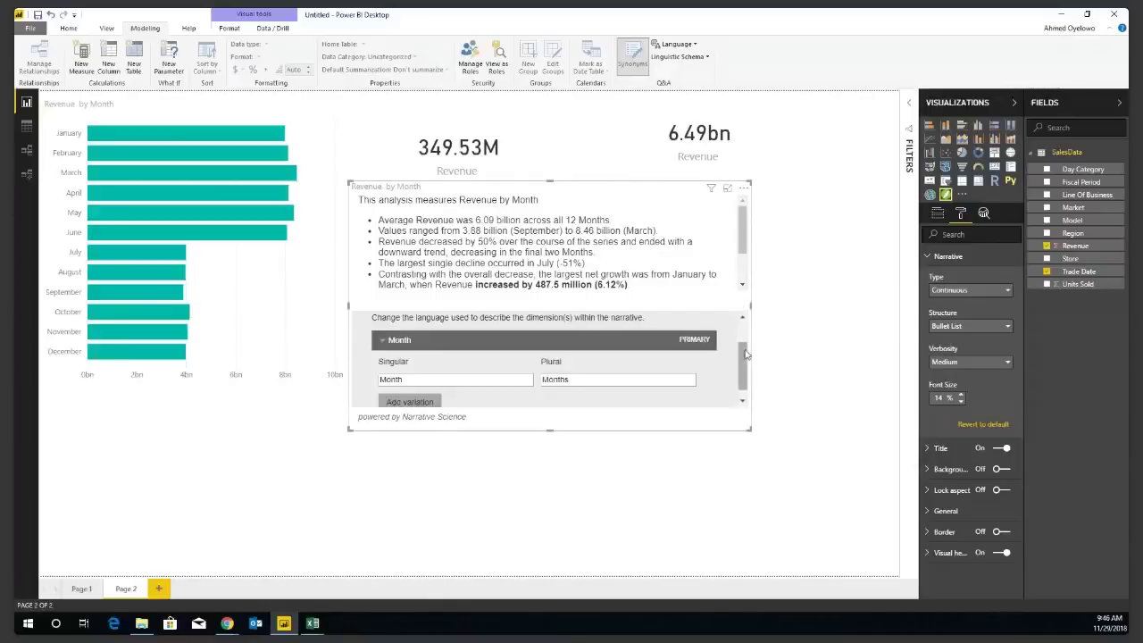
# In the narrative's characterizations, have the Revenue values treated as Money
pyautogui.scroll(1, 745, 335)
pyautogui.scroll(1, 746, 334)
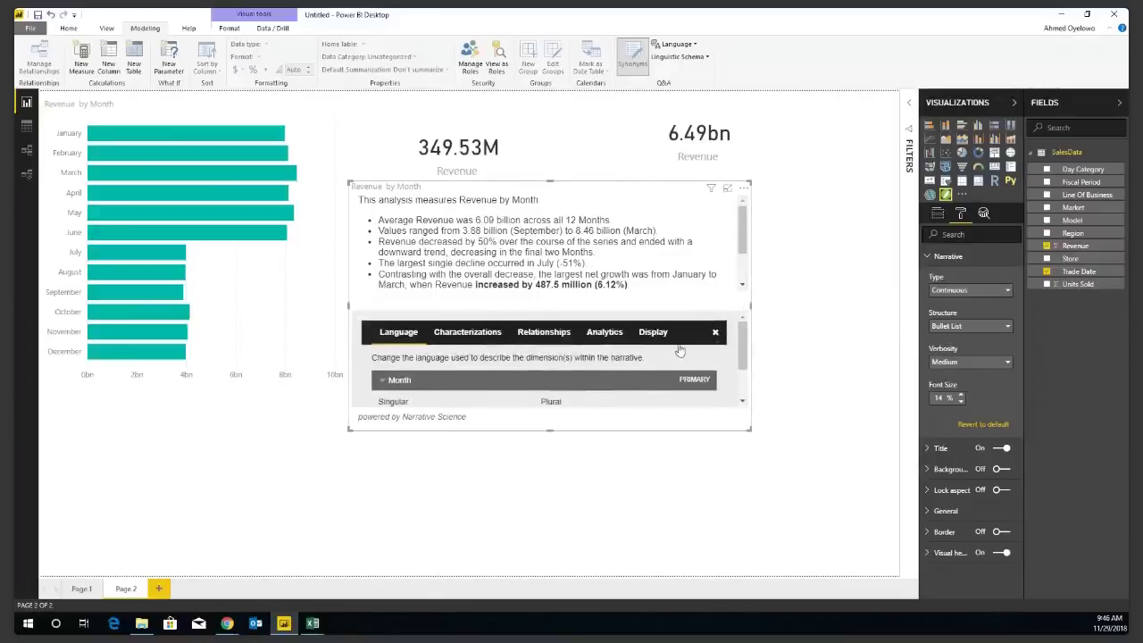
pyautogui.click(747, 335)
pyautogui.moveTo(748, 335); pyautogui.dragTo(748, 335)
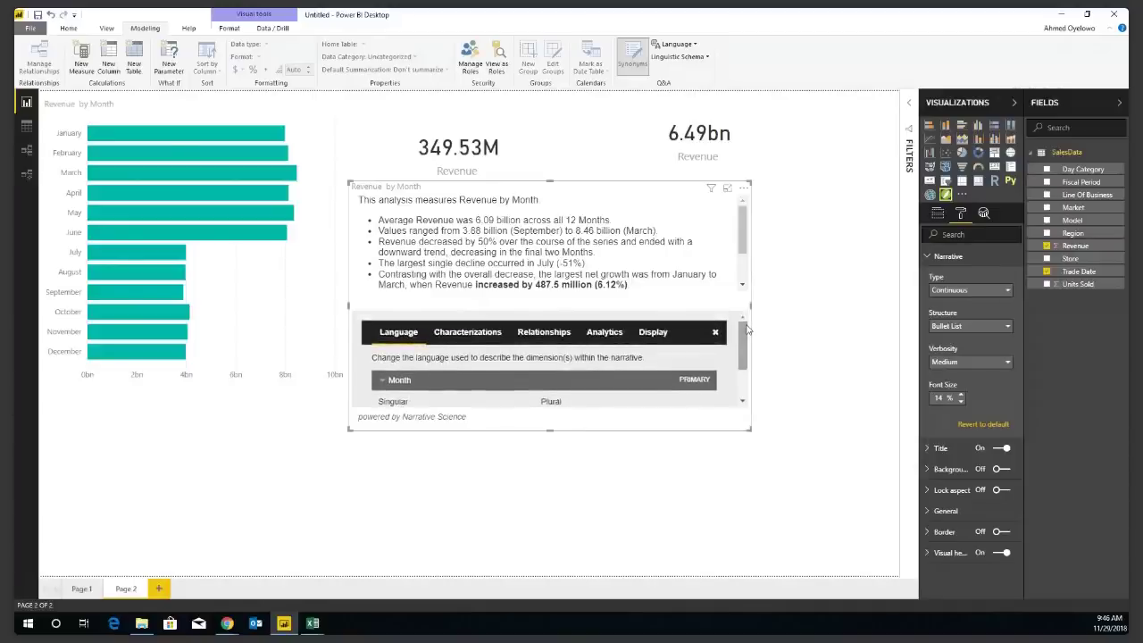
pyautogui.click(599, 337)
pyautogui.click(552, 336)
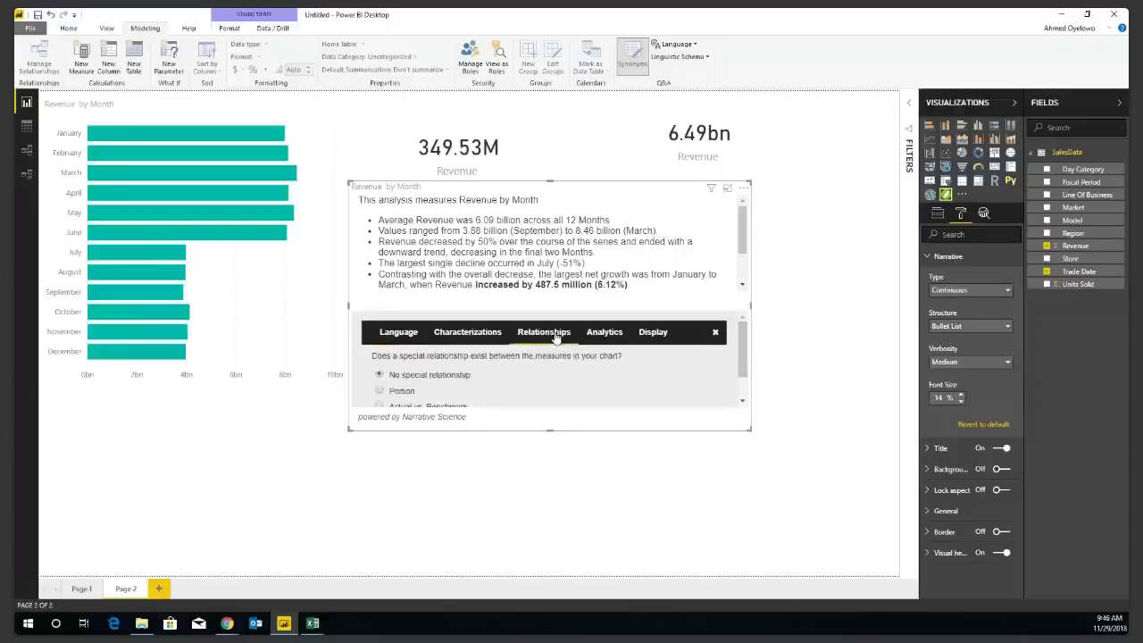
pyautogui.click(476, 336)
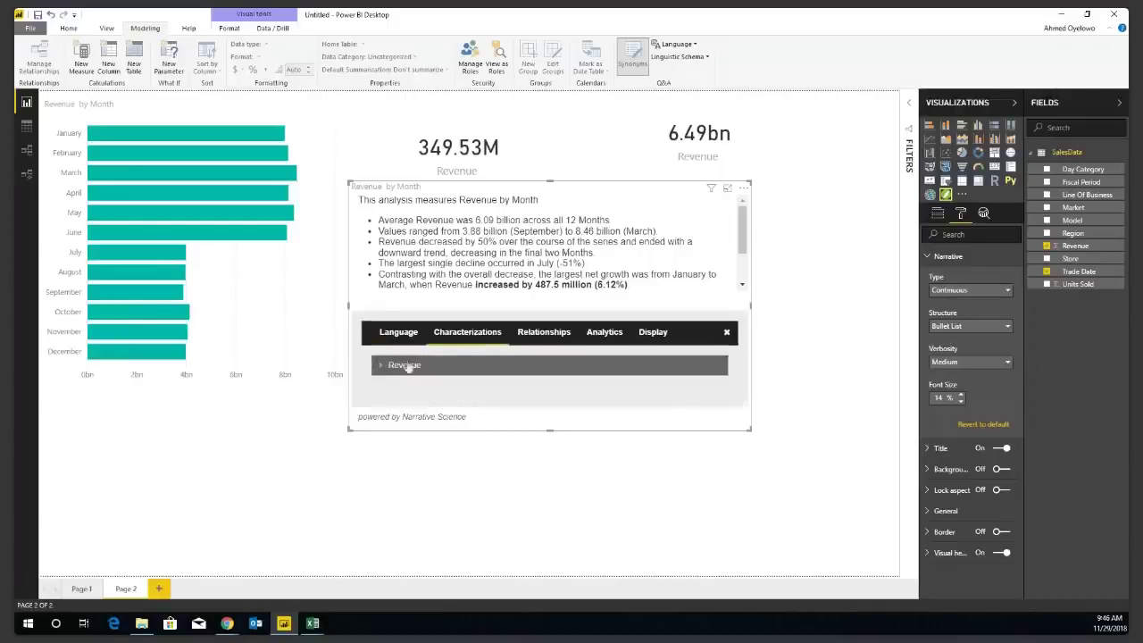
pyautogui.click(380, 368)
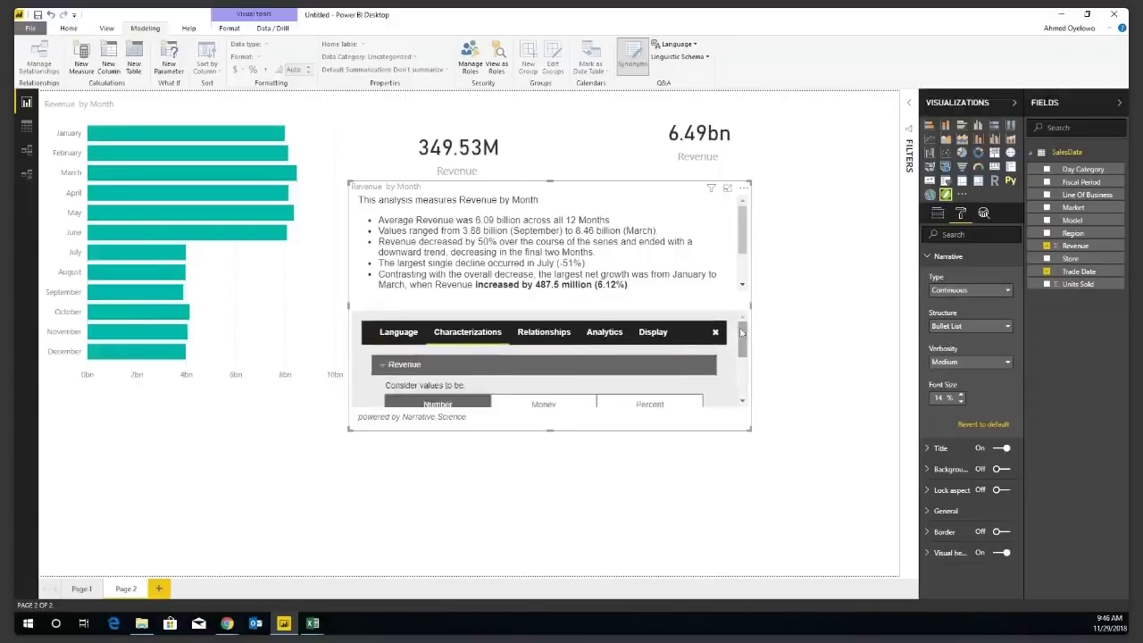
pyautogui.scroll(-1, 747, 340)
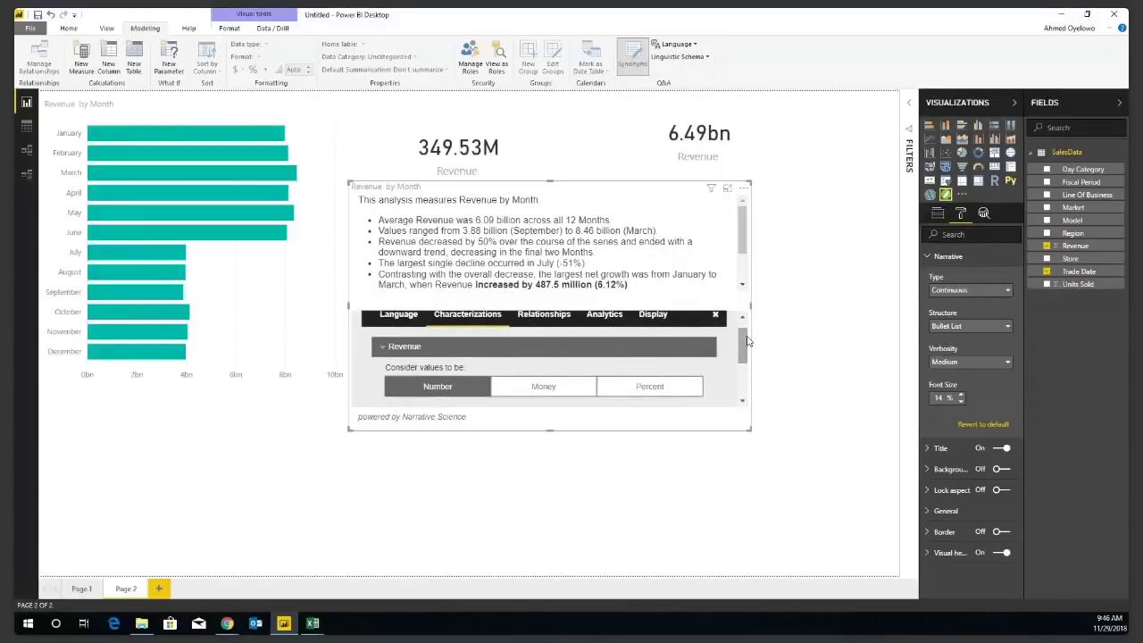
pyautogui.click(540, 390)
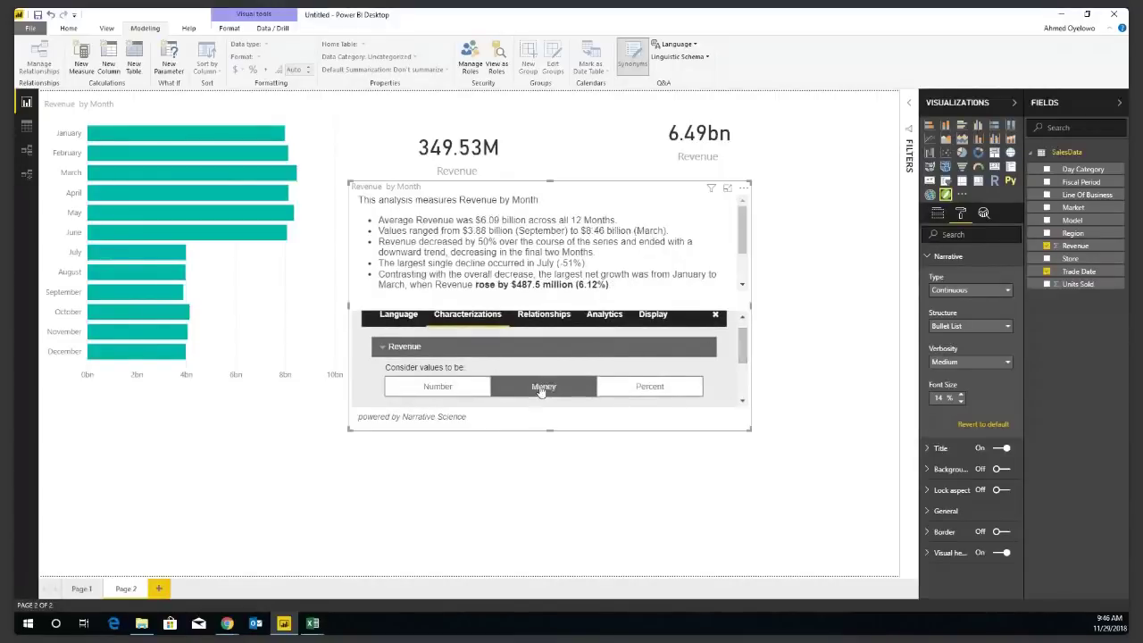
# In the narrative's display formatting, color Good Changes green and Bad Changes red, and close the narrative settings
pyautogui.click(602, 321)
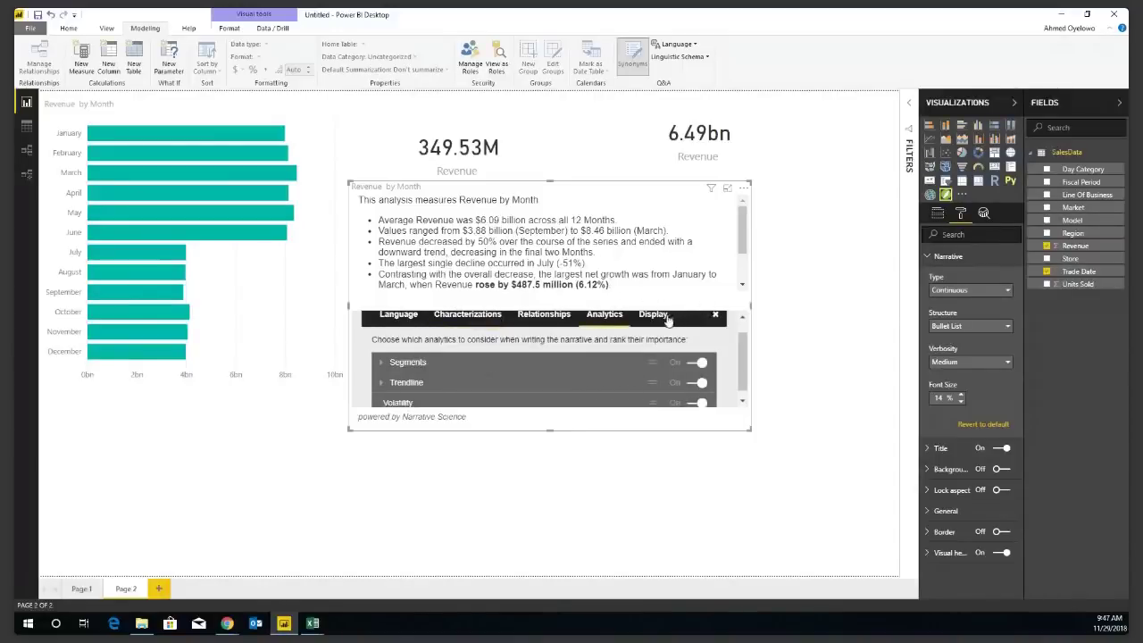
pyautogui.click(661, 321)
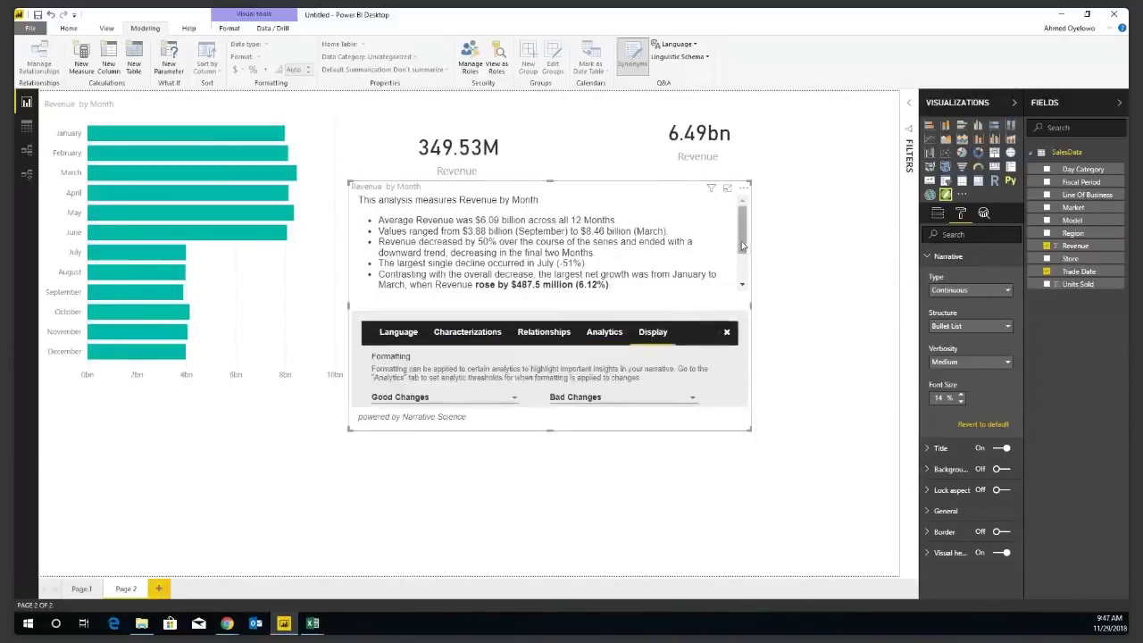
pyautogui.click(515, 402)
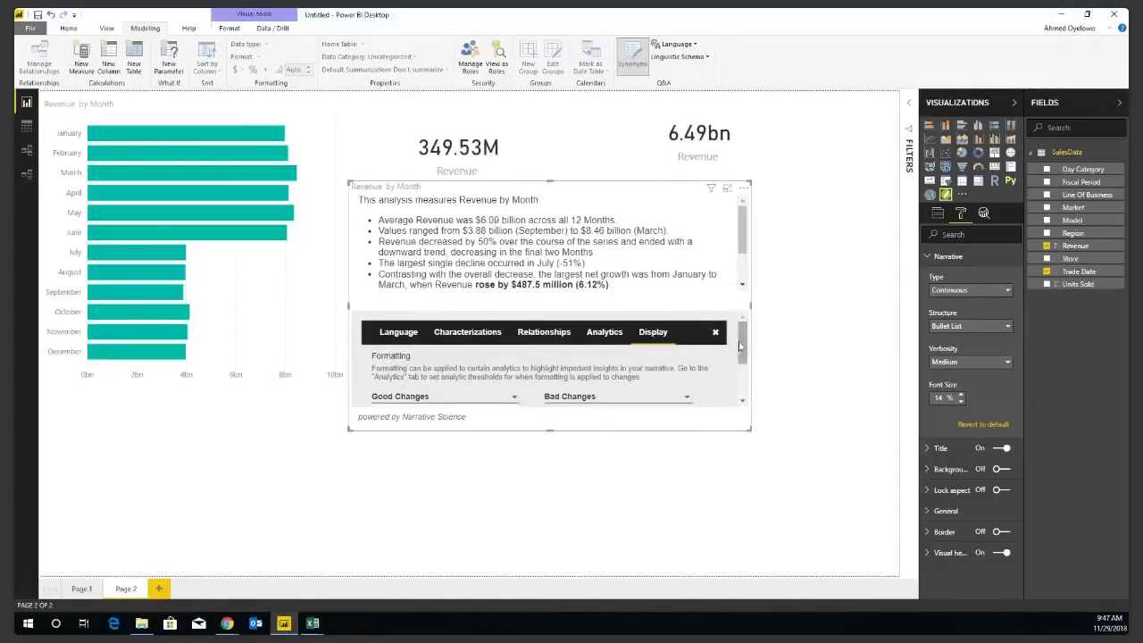
pyautogui.moveTo(744, 348); pyautogui.dragTo(753, 371)
pyautogui.click(479, 390)
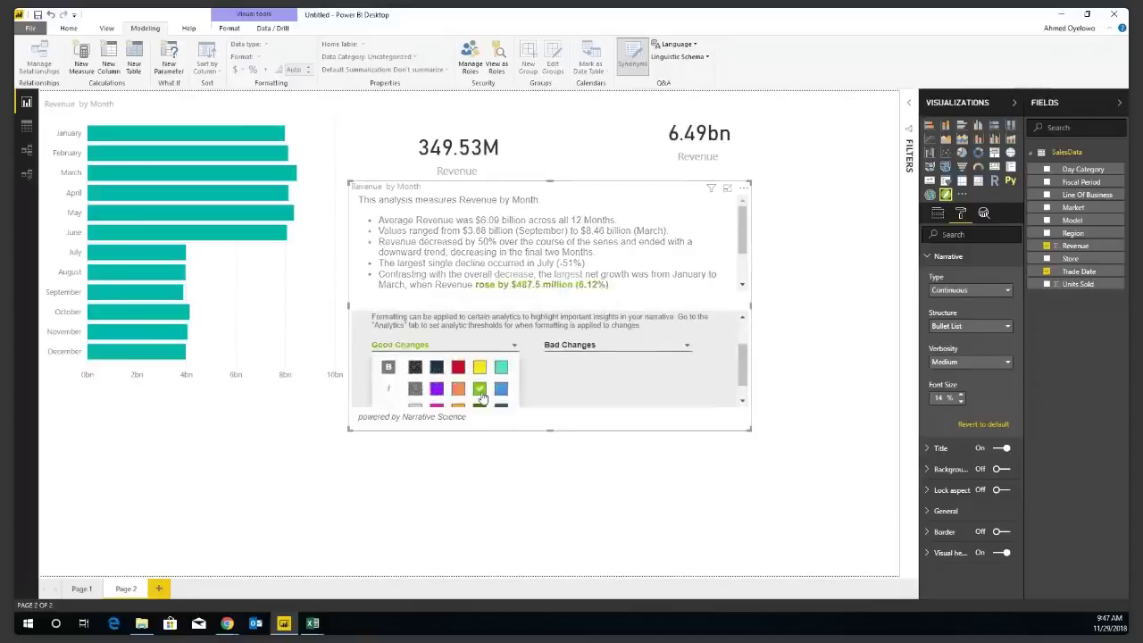
pyautogui.click(687, 349)
pyautogui.click(630, 370)
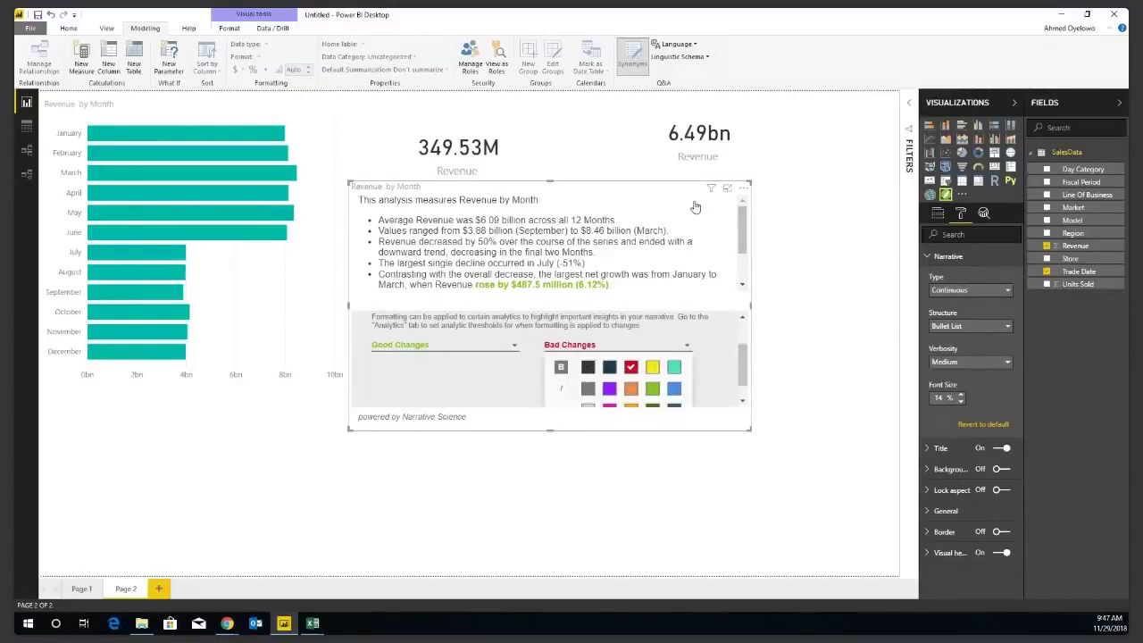
pyautogui.scroll(2, 707, 325)
pyautogui.click(727, 334)
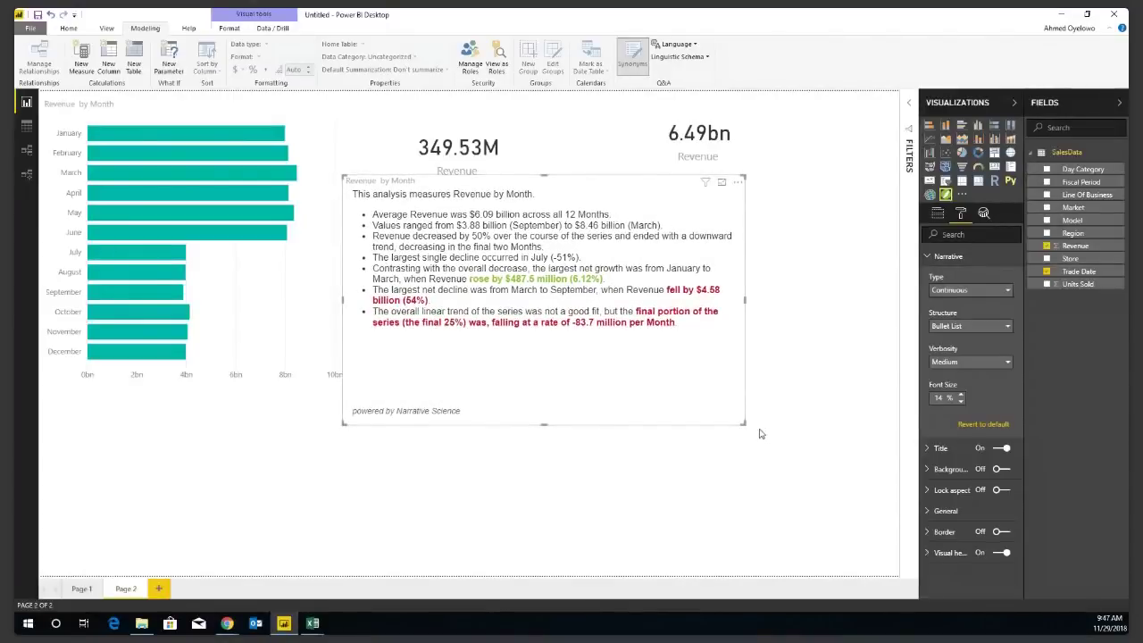
# Enlarge the narrative visual slightly and move it down so that it no longer overlaps the revenue card label
pyautogui.moveTo(744, 424); pyautogui.dragTo(751, 440)
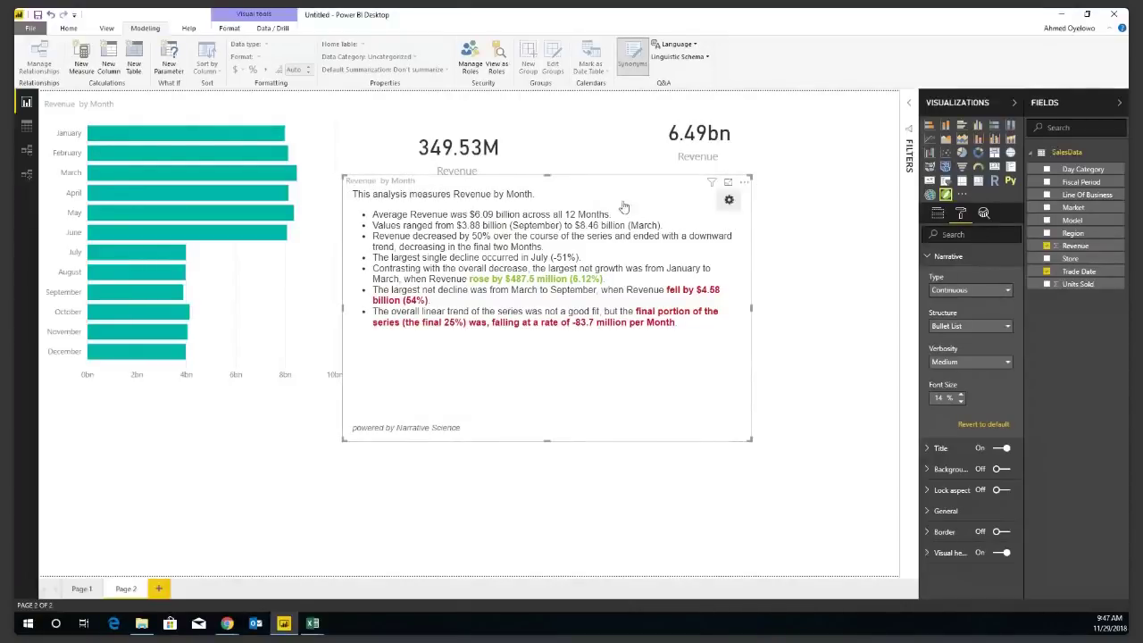
pyautogui.moveTo(639, 184); pyautogui.dragTo(636, 201)
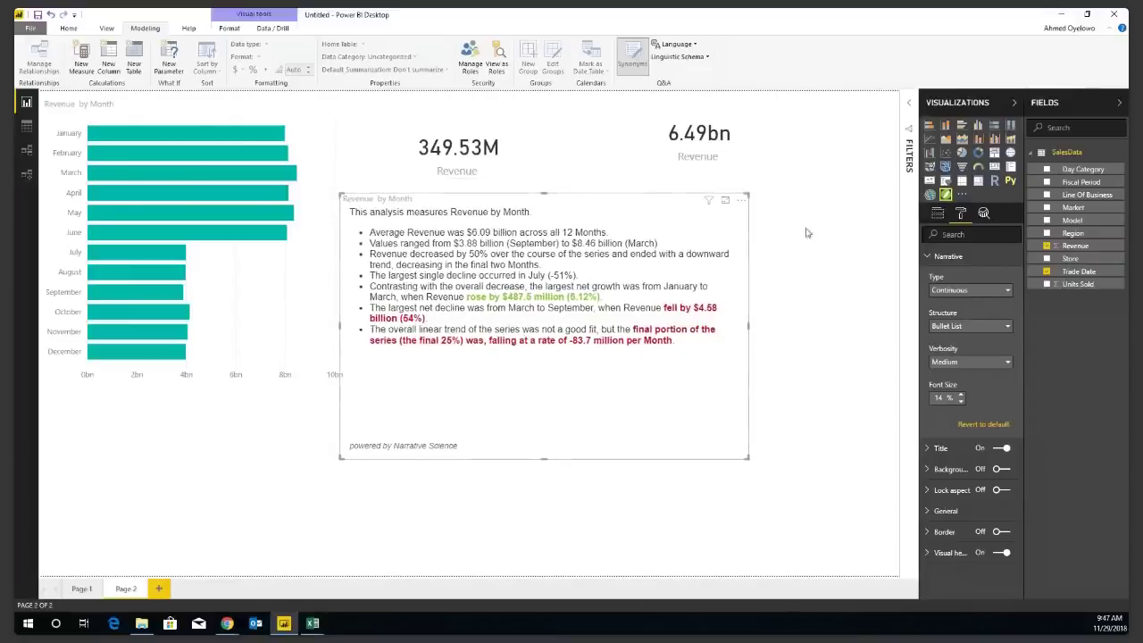